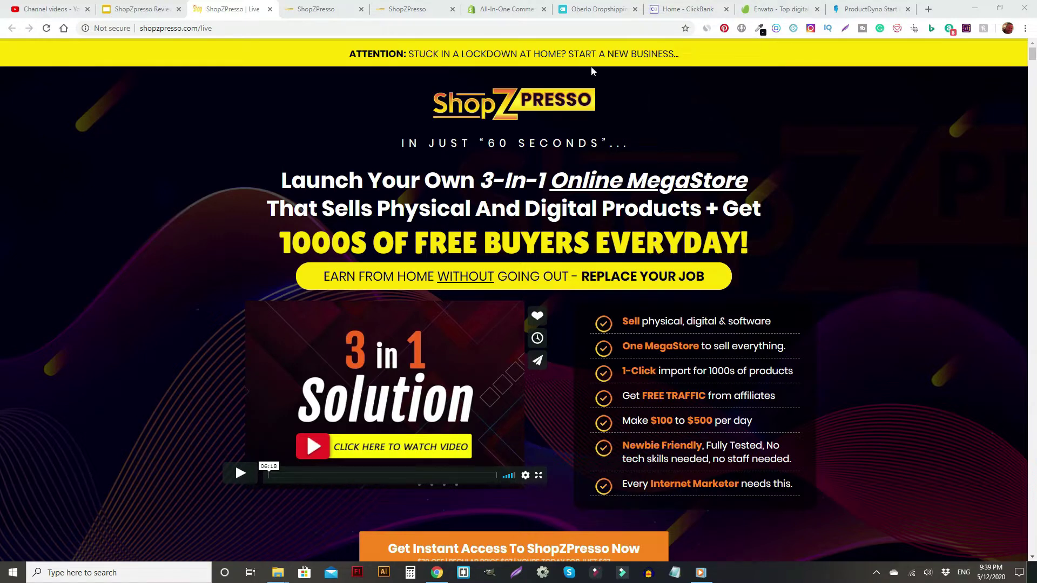
Step: View the home pages of the competing platforms Shopify, ClickBank, Envato and ProductDyno
{"action": "left_click", "coordinate": [505, 9]}
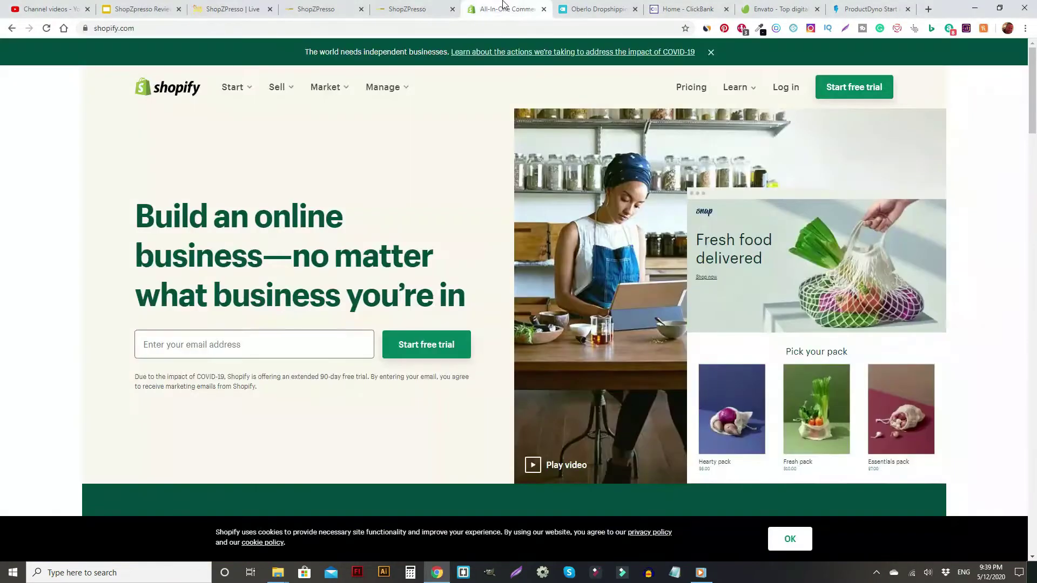
{"action": "left_click", "coordinate": [682, 8]}
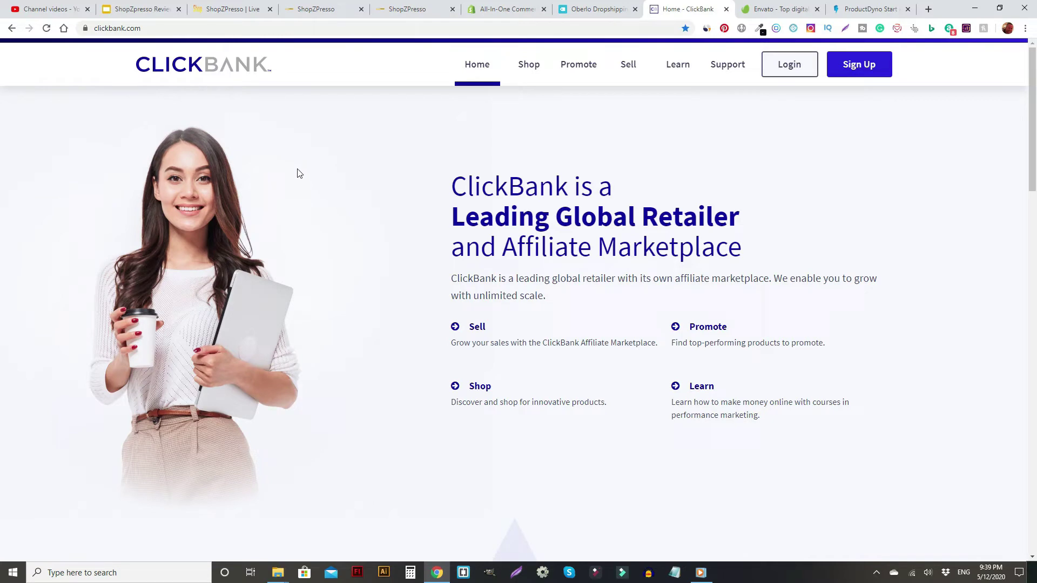
{"action": "left_click", "coordinate": [786, 6]}
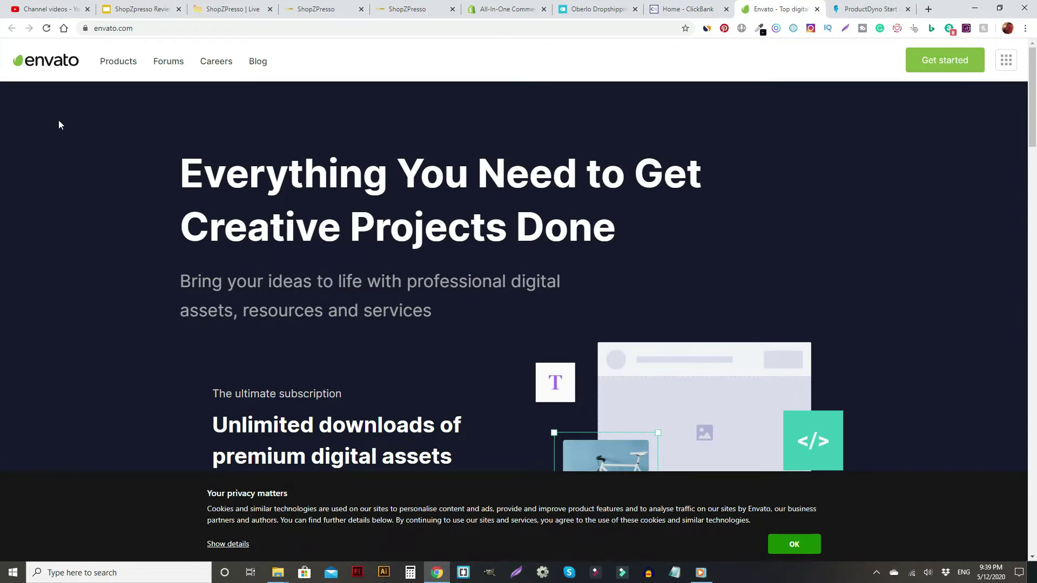
{"action": "left_click", "coordinate": [869, 8]}
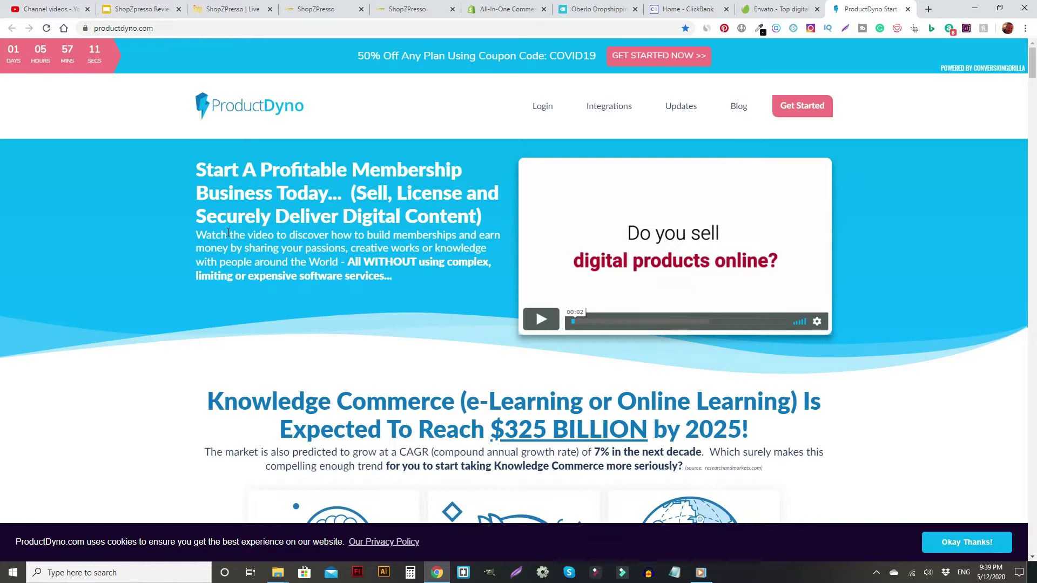
Step: Return to the ShopZPresso sales page and examine the section on launching an online MegaStore in three simple steps
{"action": "left_click", "coordinate": [236, 5]}
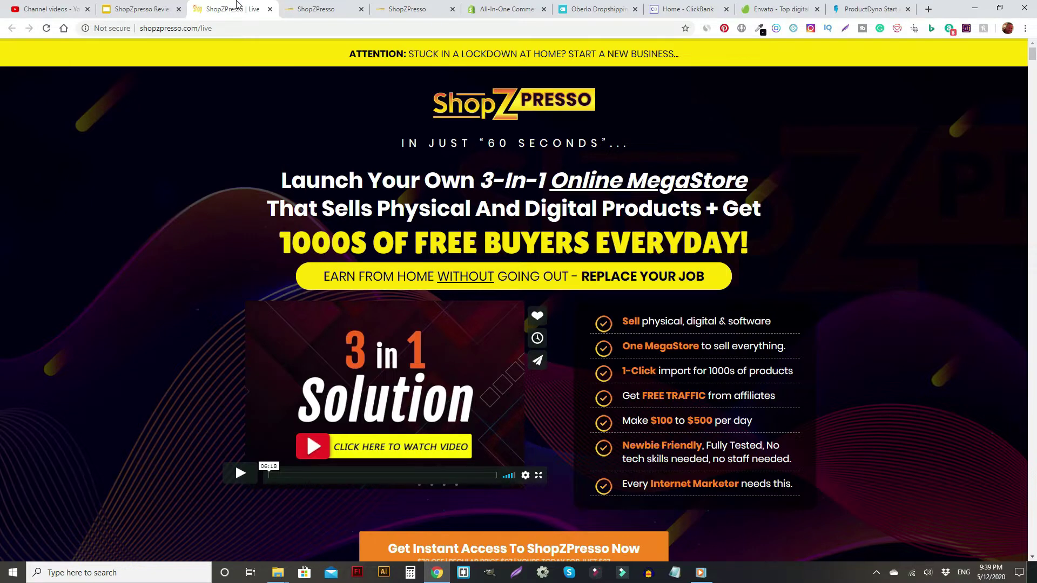
{"action": "scroll", "coordinate": [532, 257], "scroll_direction": "down", "scroll_amount": 6}
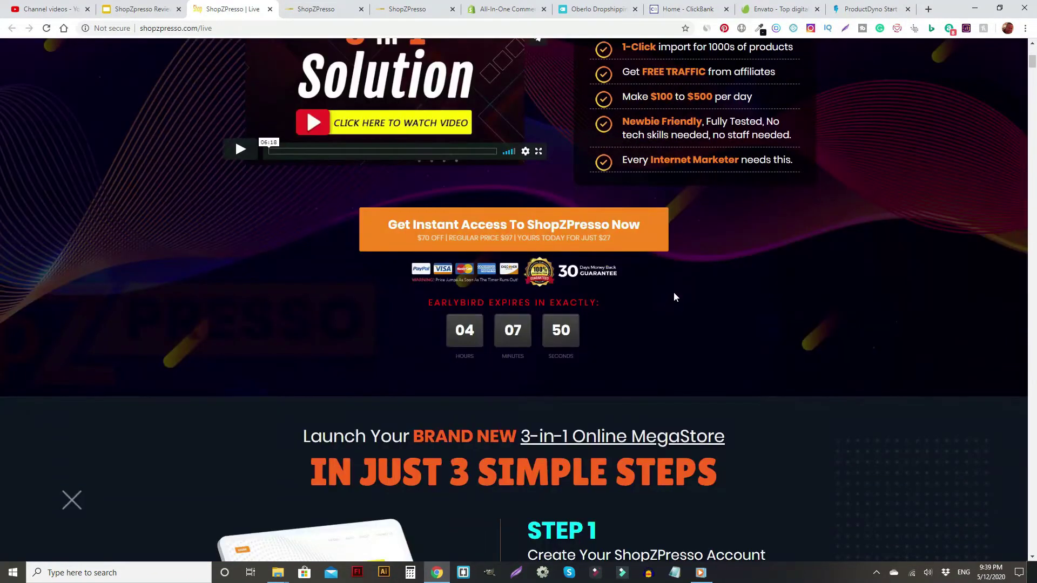
{"action": "scroll", "coordinate": [672, 301], "scroll_direction": "down", "scroll_amount": 6}
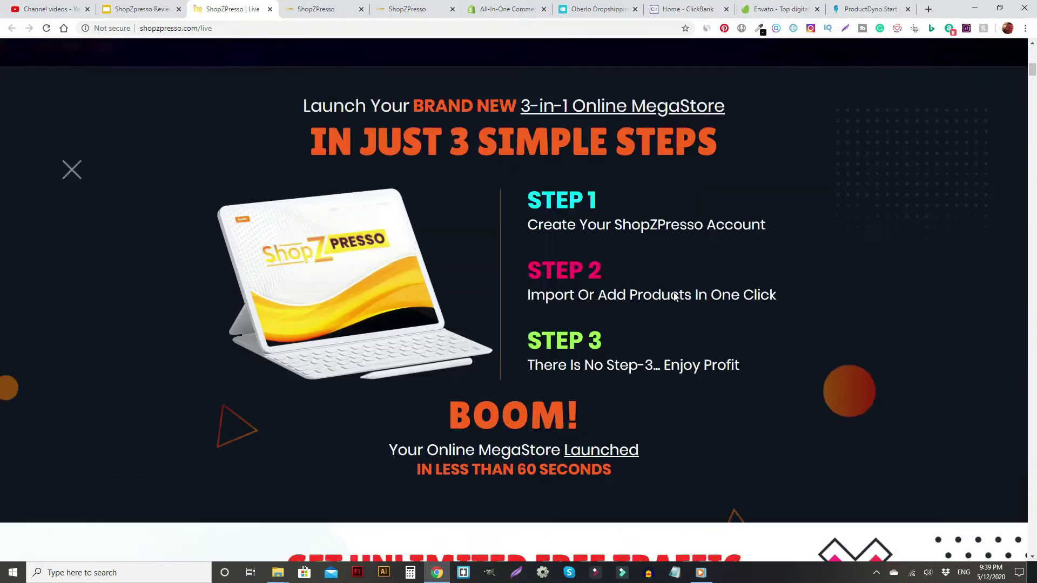
{"action": "scroll", "coordinate": [674, 297], "scroll_direction": "up", "scroll_amount": 3}
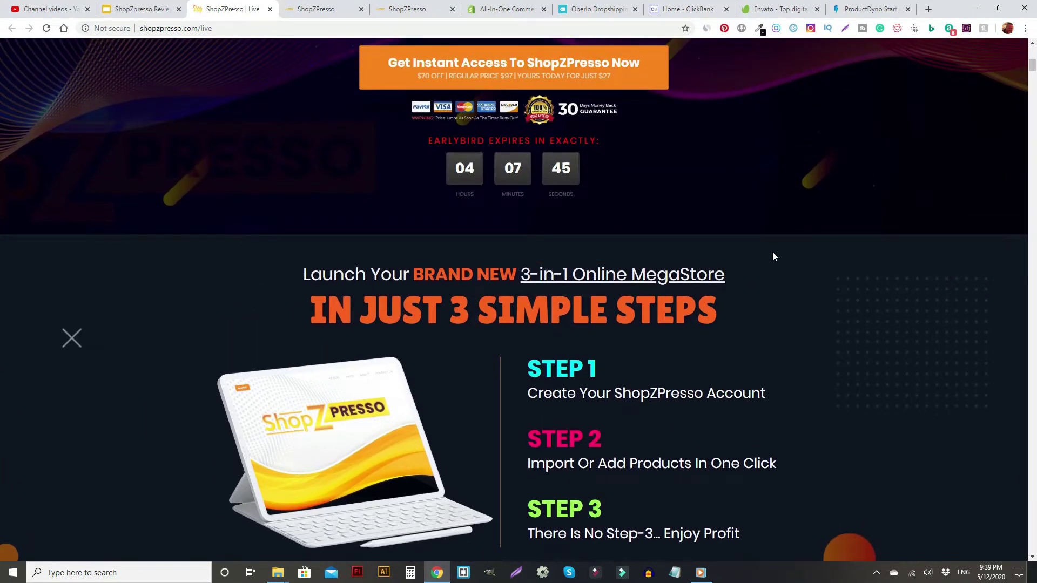
{"action": "scroll", "coordinate": [772, 257], "scroll_direction": "down", "scroll_amount": 2}
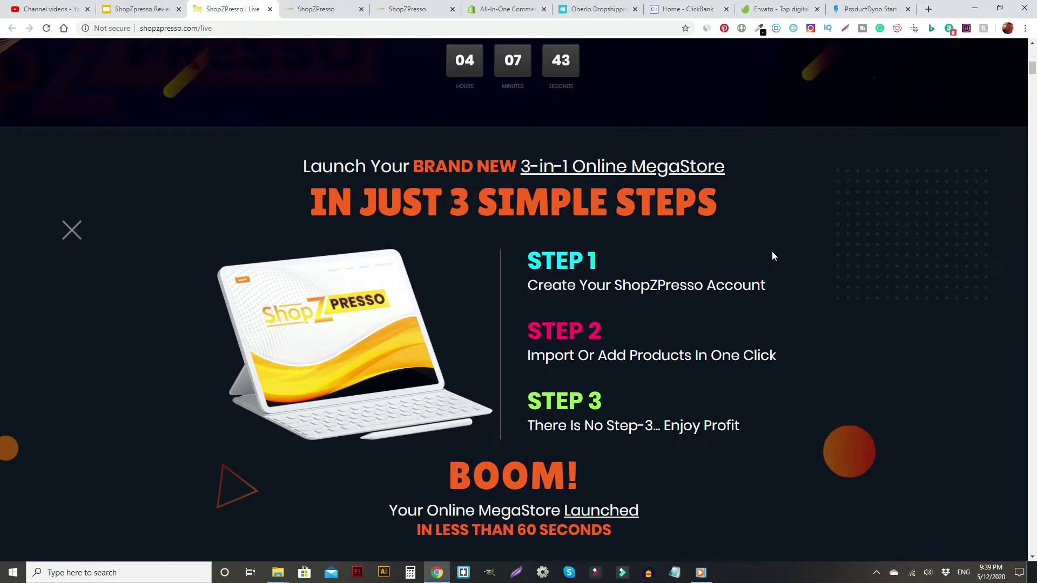
{"action": "scroll", "coordinate": [772, 257], "scroll_direction": "down", "scroll_amount": 5}
{"action": "scroll", "coordinate": [768, 251], "scroll_direction": "up", "scroll_amount": 3}
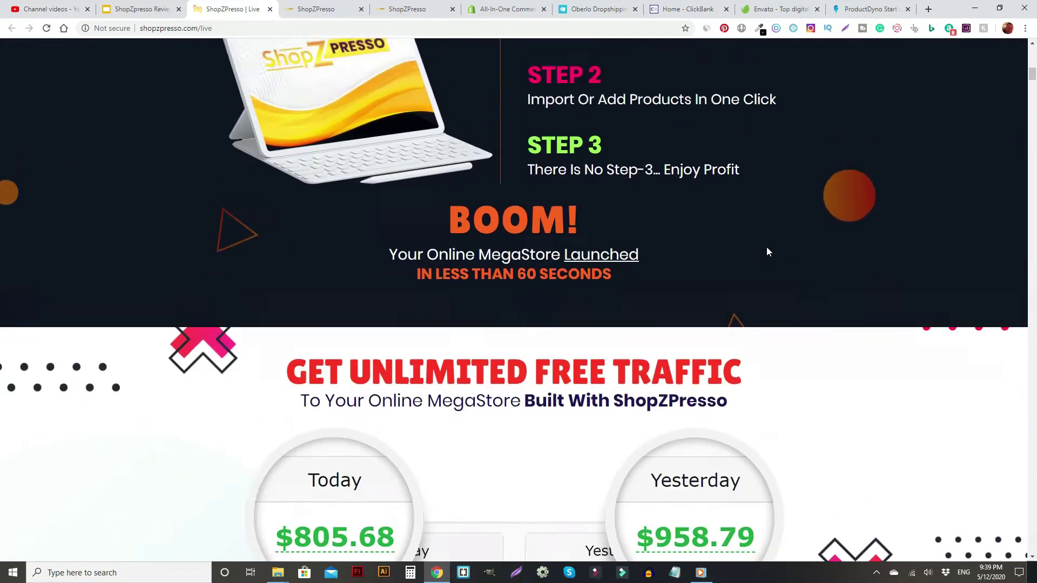
{"action": "scroll", "coordinate": [755, 231], "scroll_direction": "down", "scroll_amount": 1}
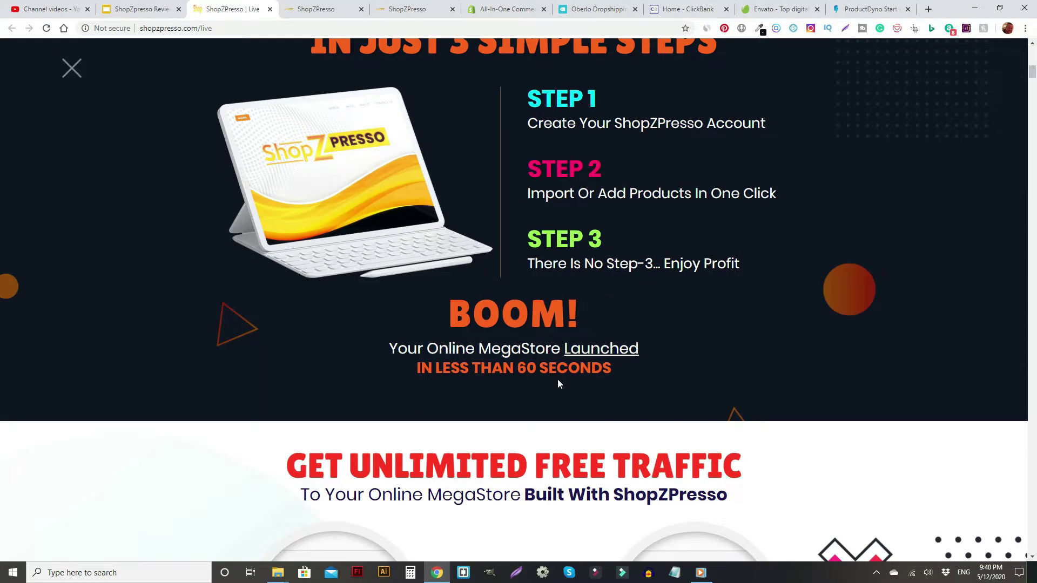
{"action": "scroll", "coordinate": [805, 380], "scroll_direction": "up", "scroll_amount": 3}
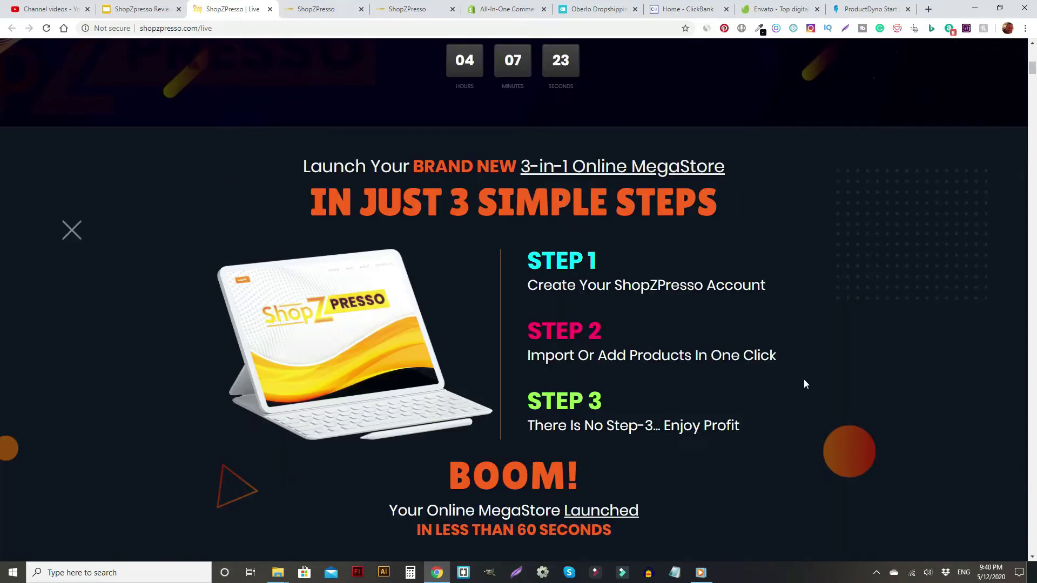
{"action": "scroll", "coordinate": [793, 374], "scroll_direction": "down", "scroll_amount": 2}
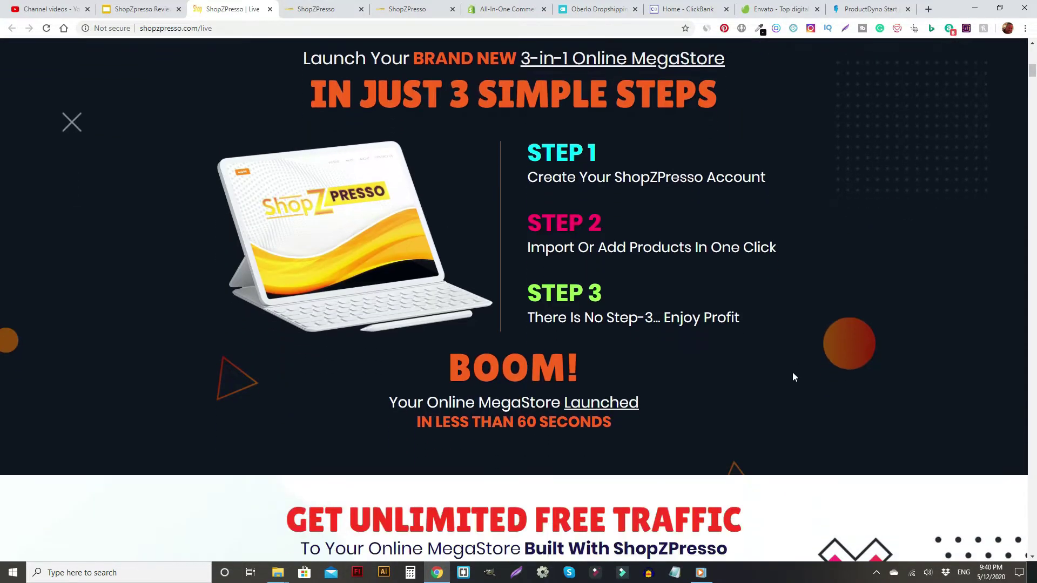
{"action": "scroll", "coordinate": [793, 373], "scroll_direction": "down", "scroll_amount": 1}
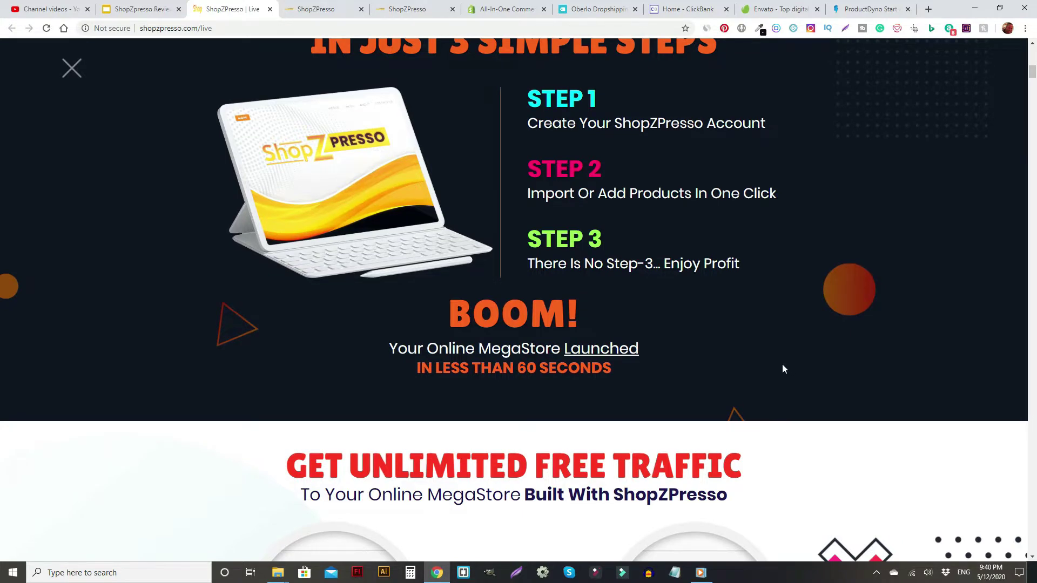
{"action": "scroll", "coordinate": [782, 365], "scroll_direction": "down", "scroll_amount": 2}
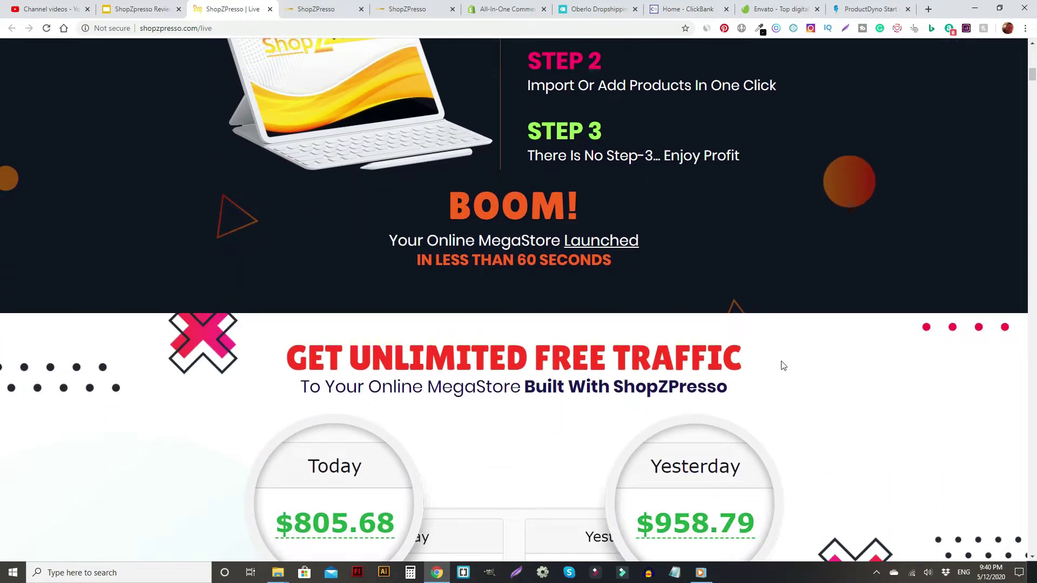
{"action": "scroll", "coordinate": [782, 366], "scroll_direction": "down", "scroll_amount": 1}
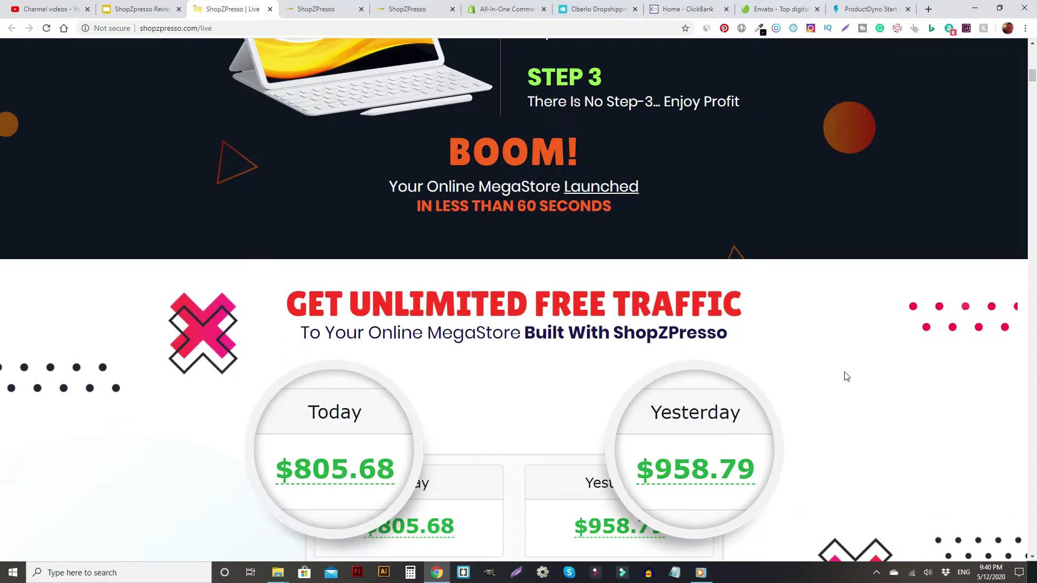
Step: Skim the sales page from the free traffic section down to the MegaStore creator software section
{"action": "scroll", "coordinate": [844, 375], "scroll_direction": "down", "scroll_amount": 10}
{"action": "scroll", "coordinate": [846, 377], "scroll_direction": "down", "scroll_amount": 12}
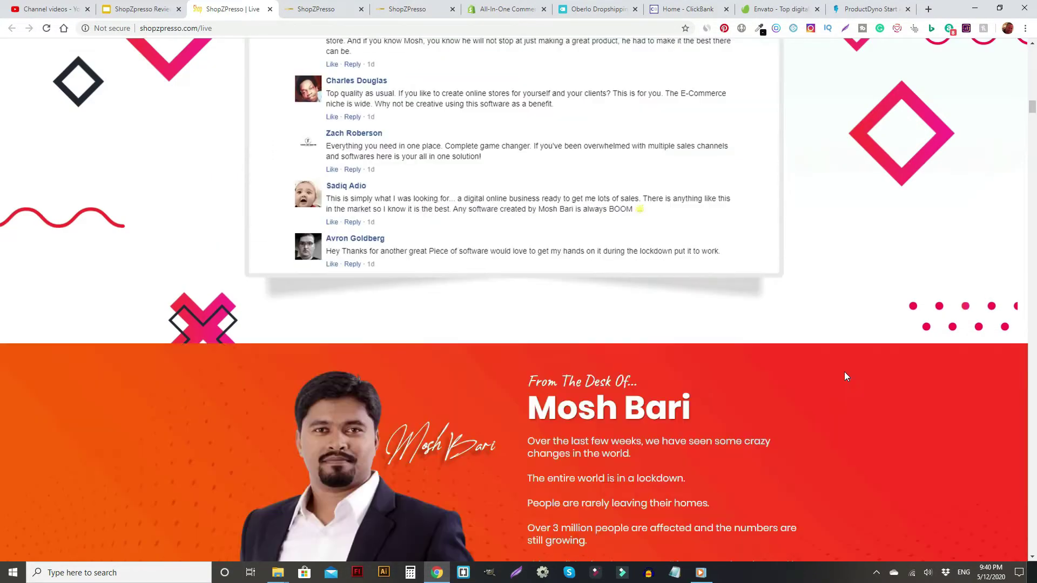
{"action": "scroll", "coordinate": [846, 377], "scroll_direction": "down", "scroll_amount": 7}
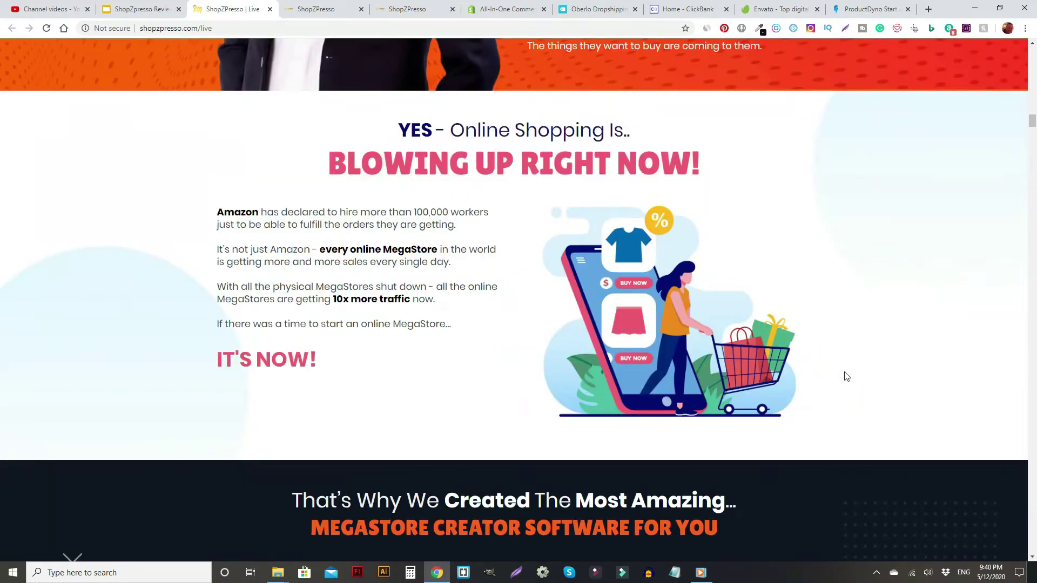
{"action": "scroll", "coordinate": [847, 377], "scroll_direction": "down", "scroll_amount": 5}
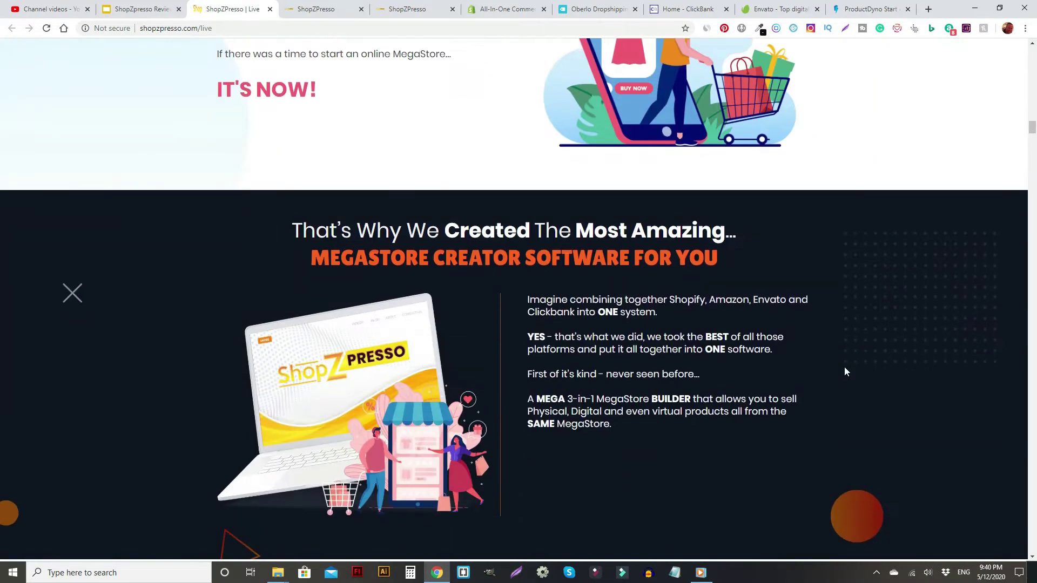
{"action": "scroll", "coordinate": [845, 370], "scroll_direction": "down", "scroll_amount": 1}
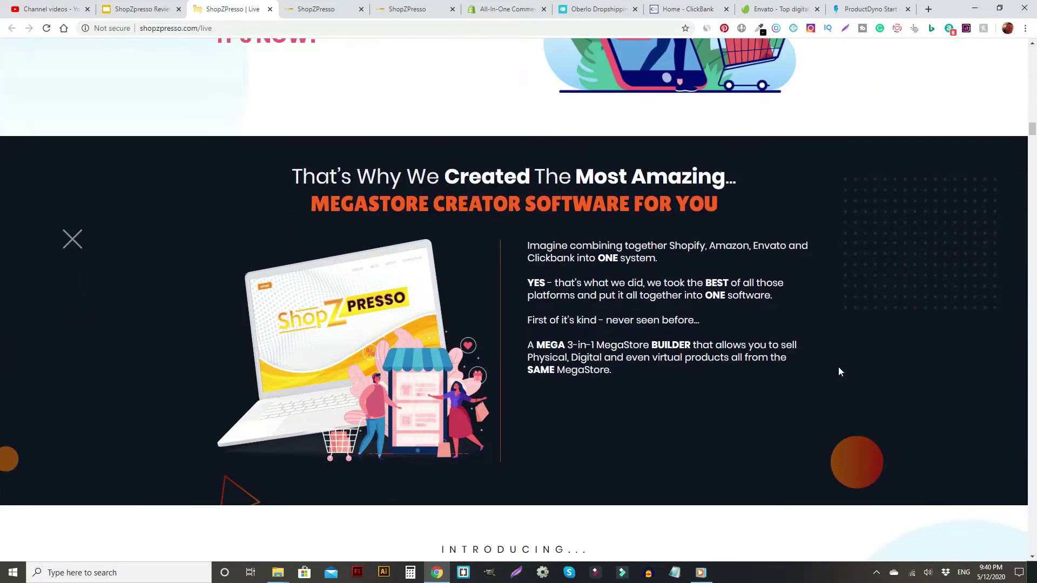
Step: View the ShopZPresso admin dashboard and return to the MegaStore creator section of the sales page
{"action": "left_click", "coordinate": [318, 10]}
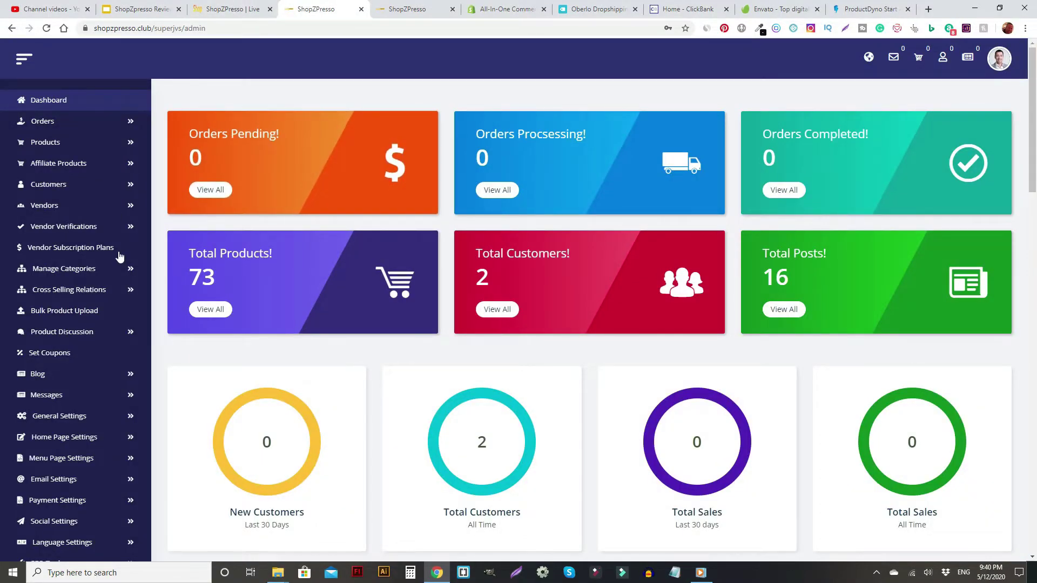
{"action": "left_click", "coordinate": [232, 9]}
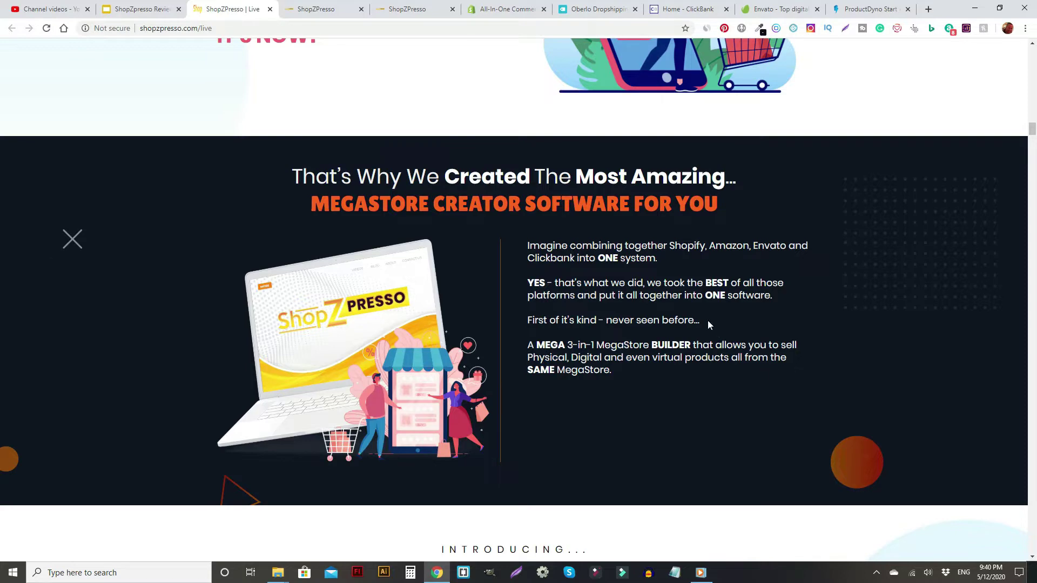
{"action": "scroll", "coordinate": [712, 331], "scroll_direction": "down", "scroll_amount": 2}
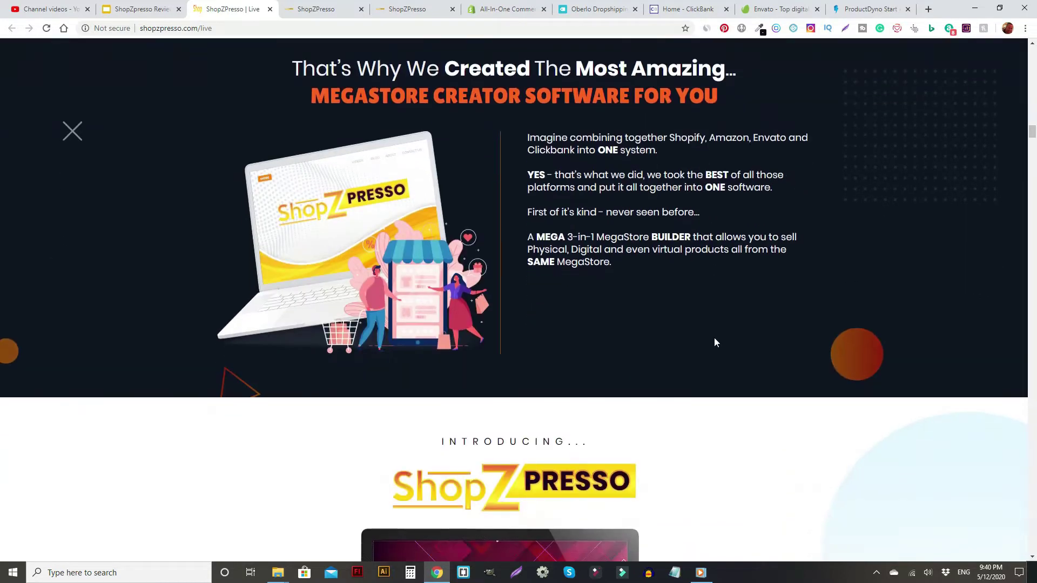
Step: Review the product introduction, platform comparison, early-user testimonials and 1-2-3 usage section on the sales page
{"action": "scroll", "coordinate": [714, 342], "scroll_direction": "down", "scroll_amount": 12}
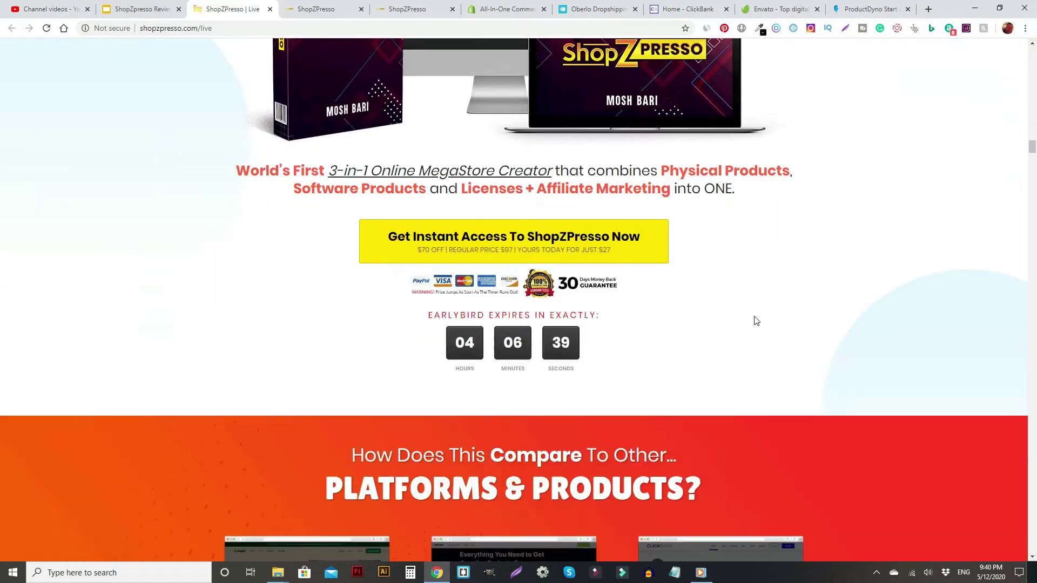
{"action": "scroll", "coordinate": [821, 327], "scroll_direction": "down", "scroll_amount": 11}
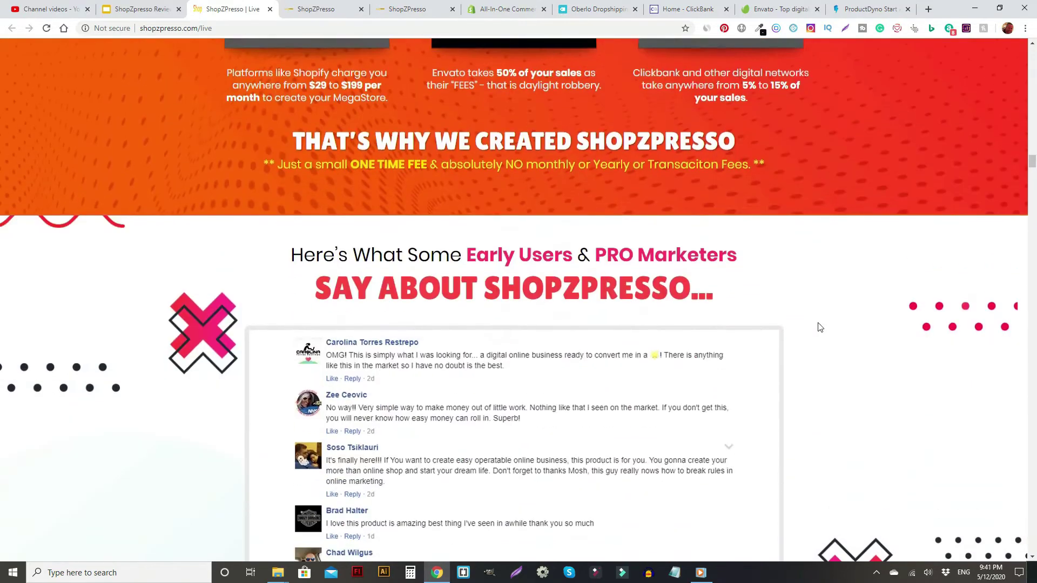
{"action": "scroll", "coordinate": [820, 327], "scroll_direction": "down", "scroll_amount": 6}
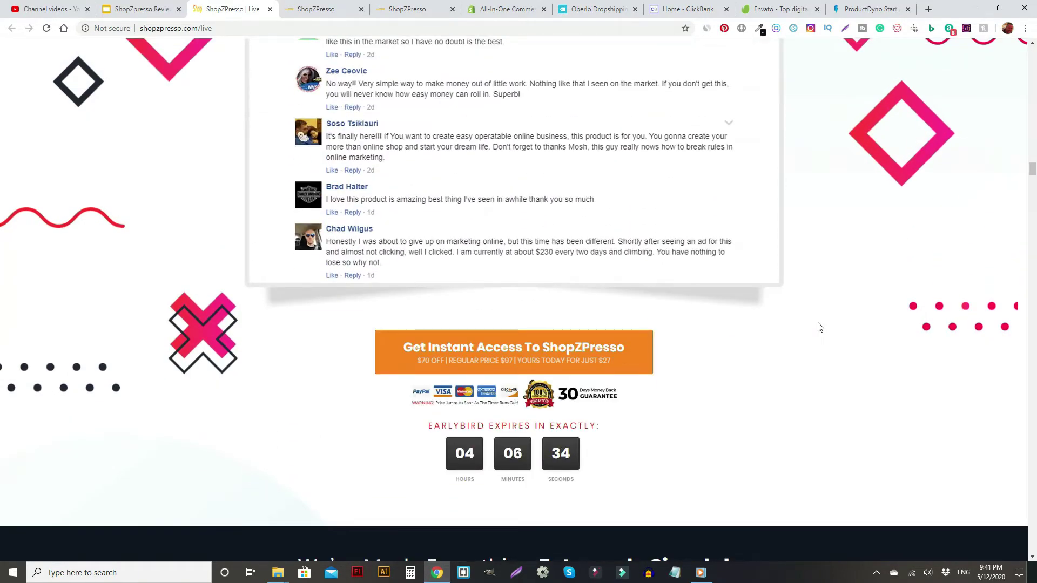
{"action": "scroll", "coordinate": [819, 327], "scroll_direction": "down", "scroll_amount": 6}
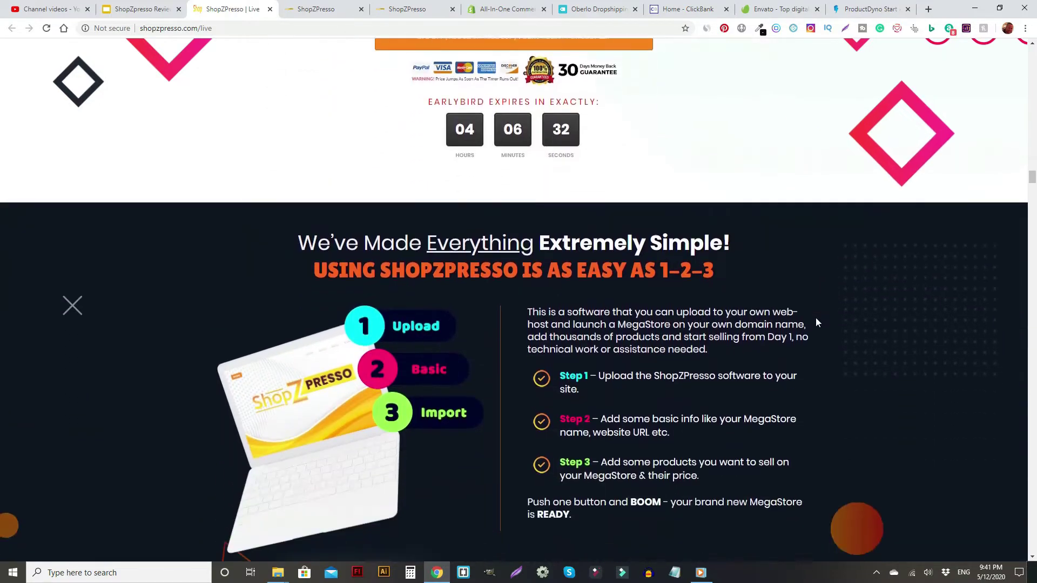
Step: Look through the sales page's demo video, blog site and weekly earnings sections
{"action": "scroll", "coordinate": [816, 322], "scroll_direction": "down", "scroll_amount": 14}
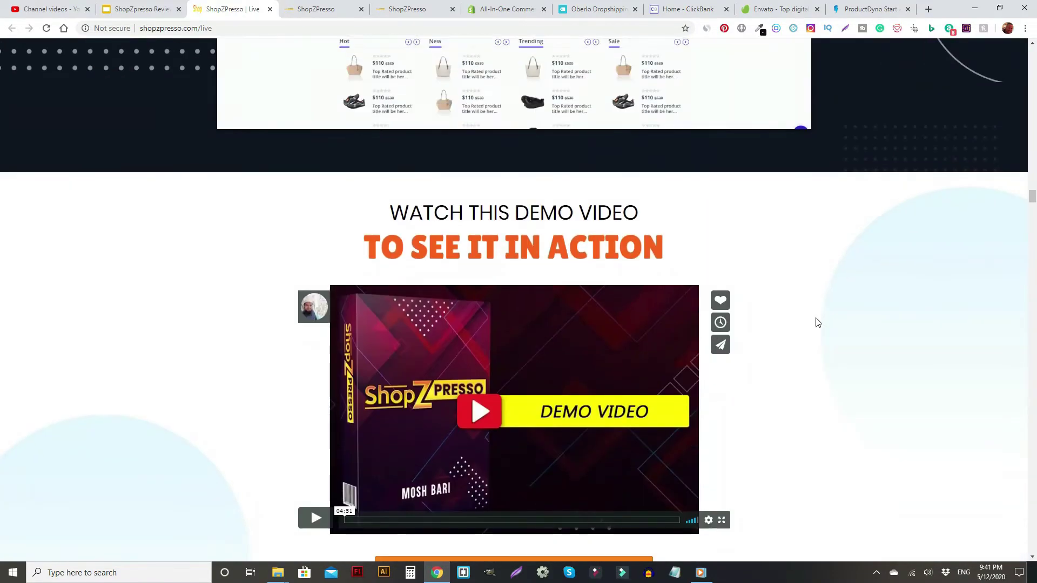
{"action": "scroll", "coordinate": [817, 323], "scroll_direction": "down", "scroll_amount": 12}
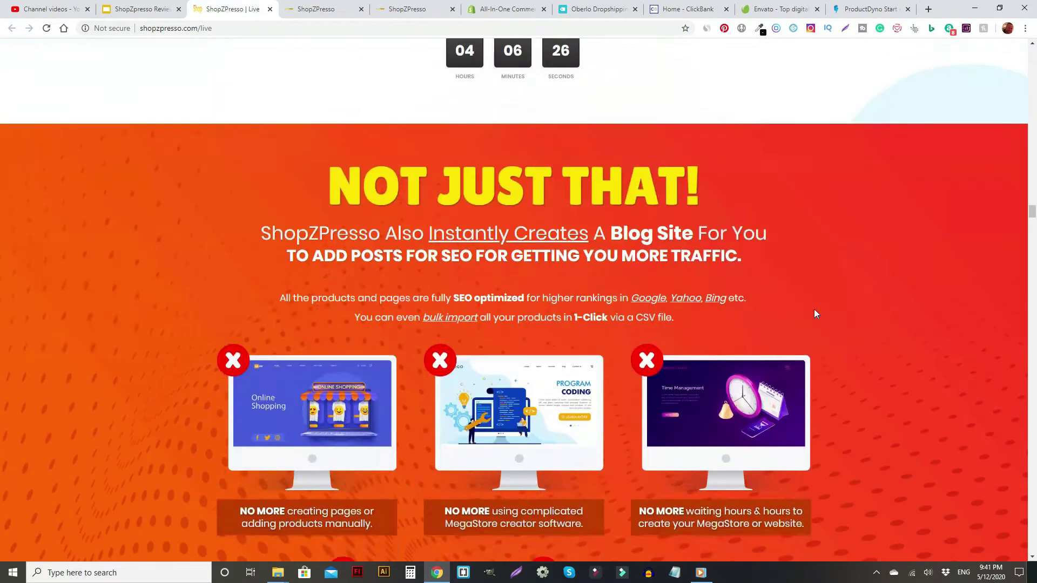
{"action": "scroll", "coordinate": [814, 313], "scroll_direction": "down", "scroll_amount": 8}
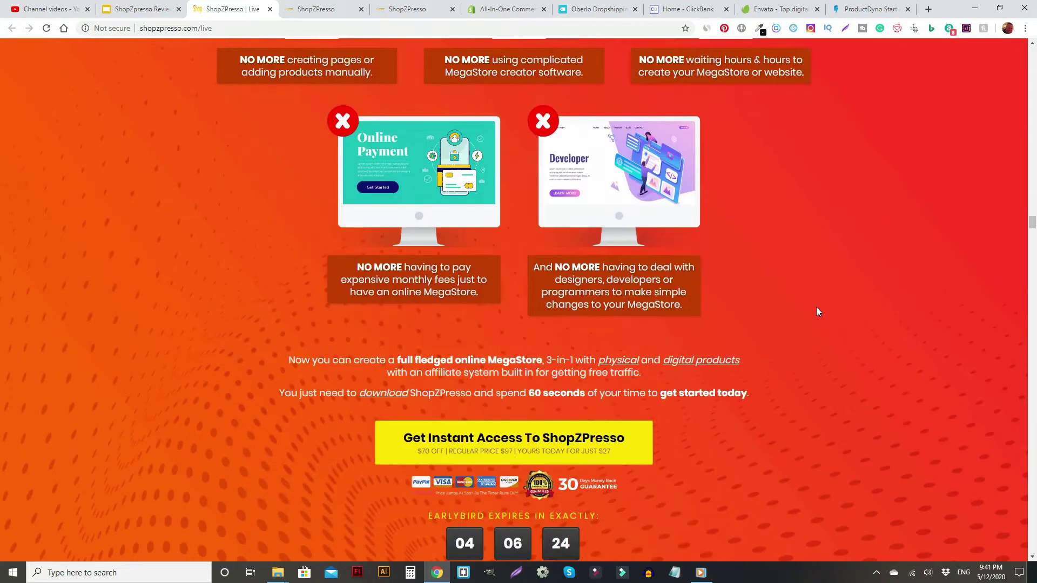
{"action": "scroll", "coordinate": [817, 311], "scroll_direction": "down", "scroll_amount": 20}
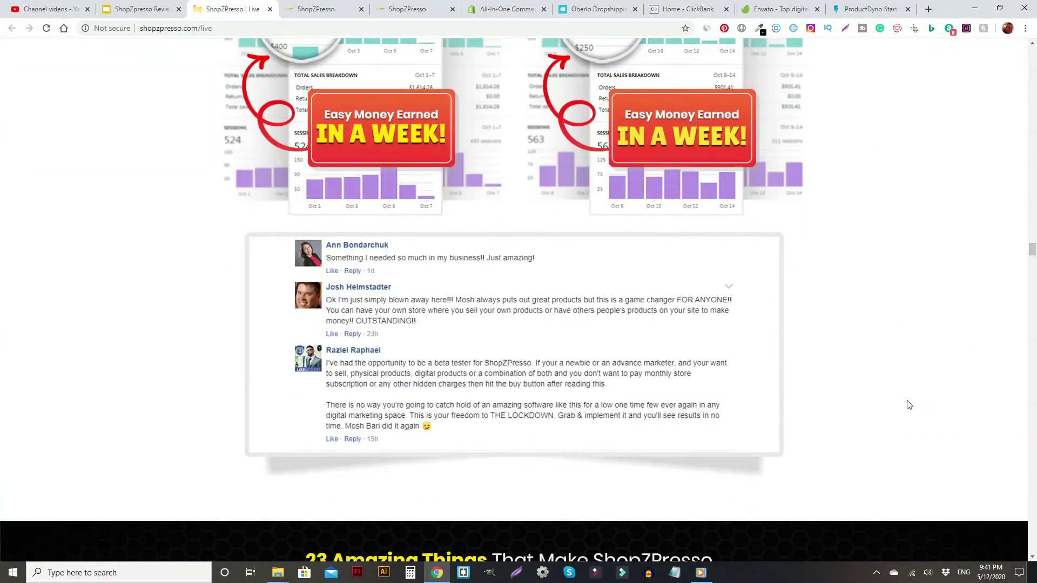
Step: Browse the numbered list of ShopZPresso features down to inventory management and payment gateways
{"action": "scroll", "coordinate": [909, 405], "scroll_direction": "down", "scroll_amount": 20}
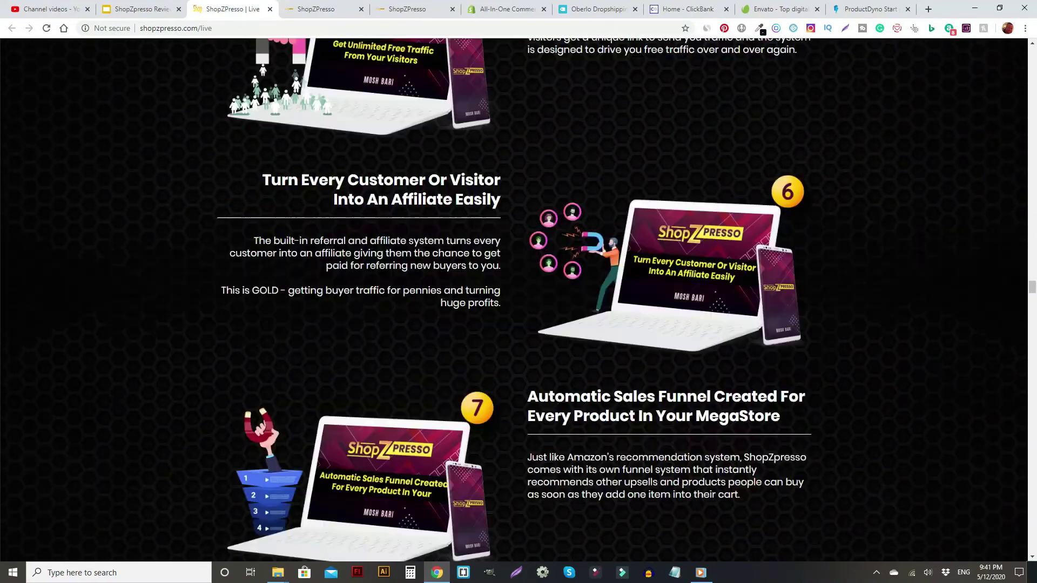
{"action": "scroll", "coordinate": [968, 326], "scroll_direction": "down", "scroll_amount": 20}
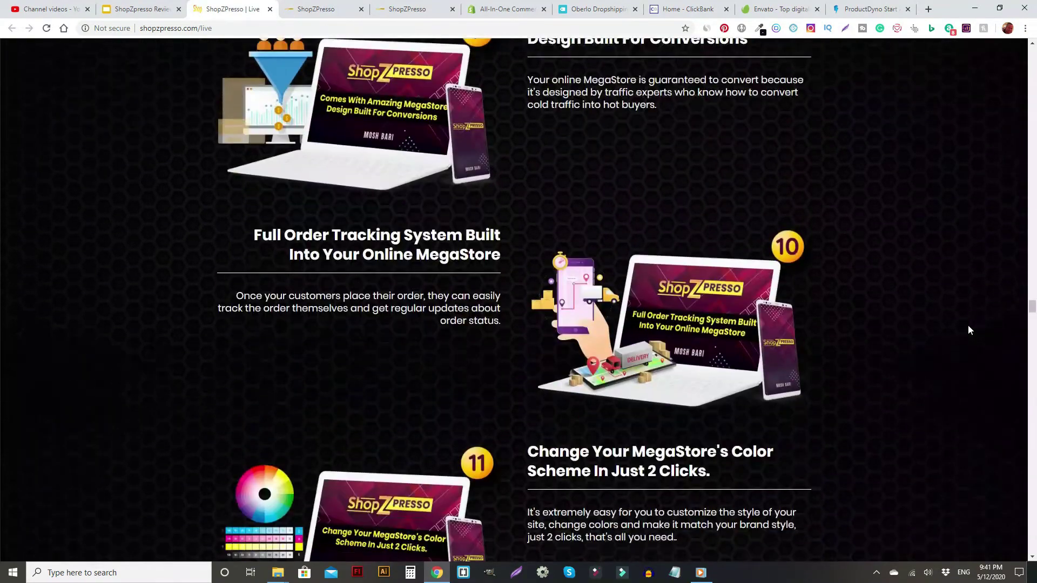
{"action": "scroll", "coordinate": [969, 329], "scroll_direction": "down", "scroll_amount": 4}
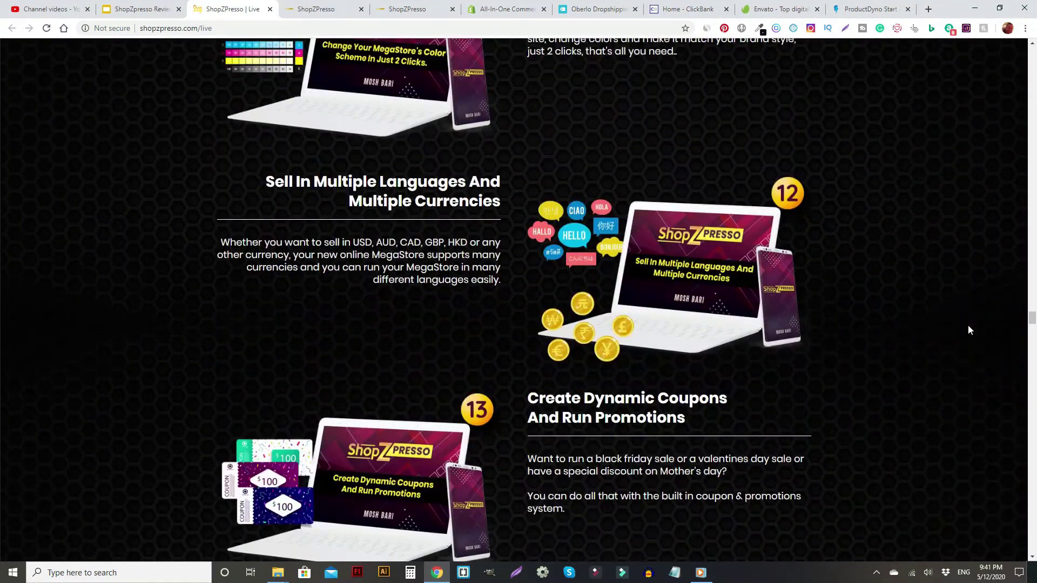
{"action": "scroll", "coordinate": [967, 324], "scroll_direction": "down", "scroll_amount": 20}
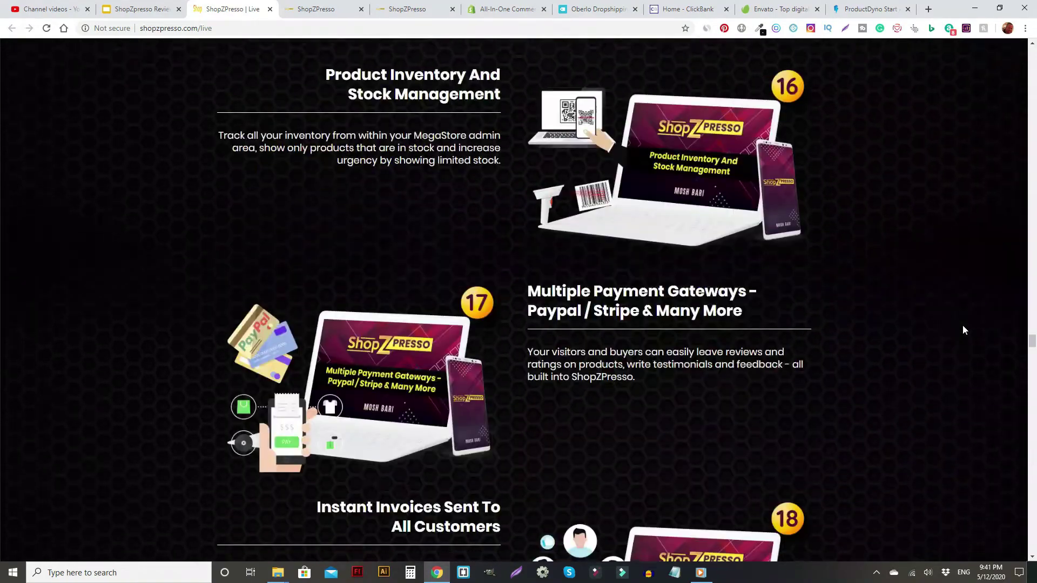
Step: Browse the remaining numbered features and the special bonuses through Bonus 7 on the ShopZPresso sales page
{"action": "scroll", "coordinate": [964, 330], "scroll_direction": "down", "scroll_amount": 20}
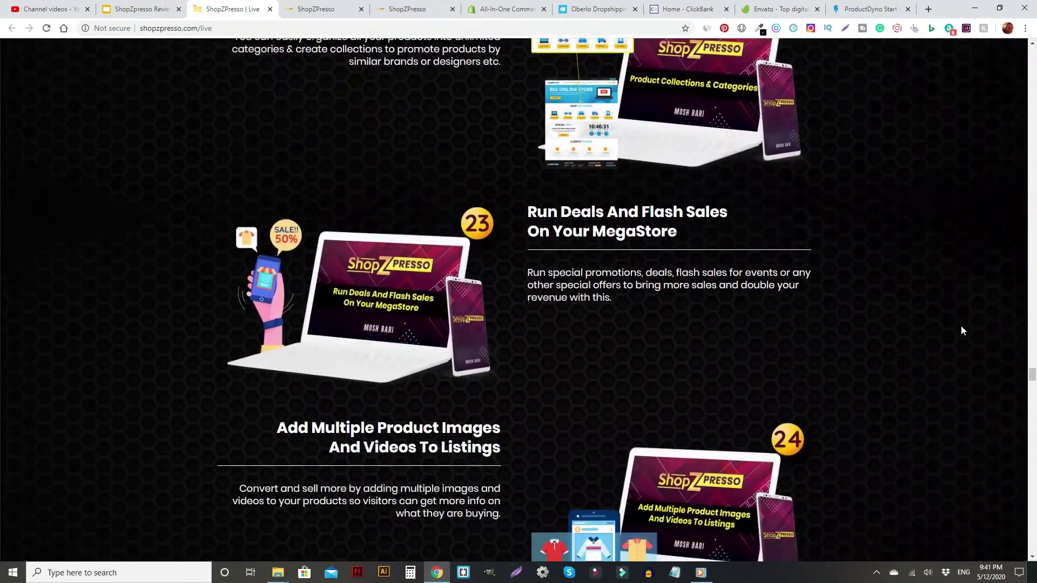
{"action": "scroll", "coordinate": [961, 329], "scroll_direction": "down", "scroll_amount": 5}
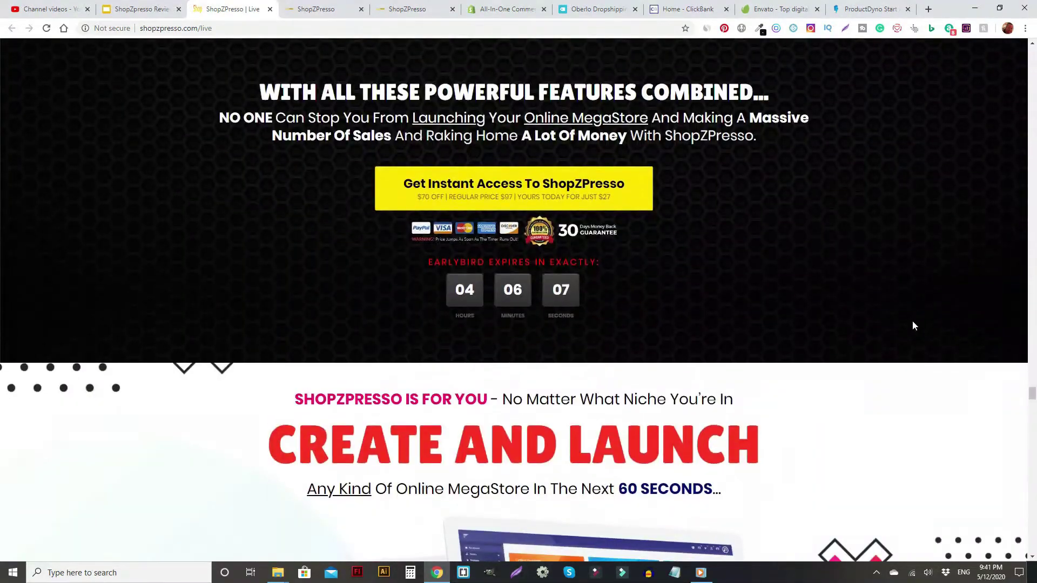
{"action": "scroll", "coordinate": [912, 324], "scroll_direction": "down", "scroll_amount": 4}
{"action": "scroll", "coordinate": [948, 324], "scroll_direction": "down", "scroll_amount": 20}
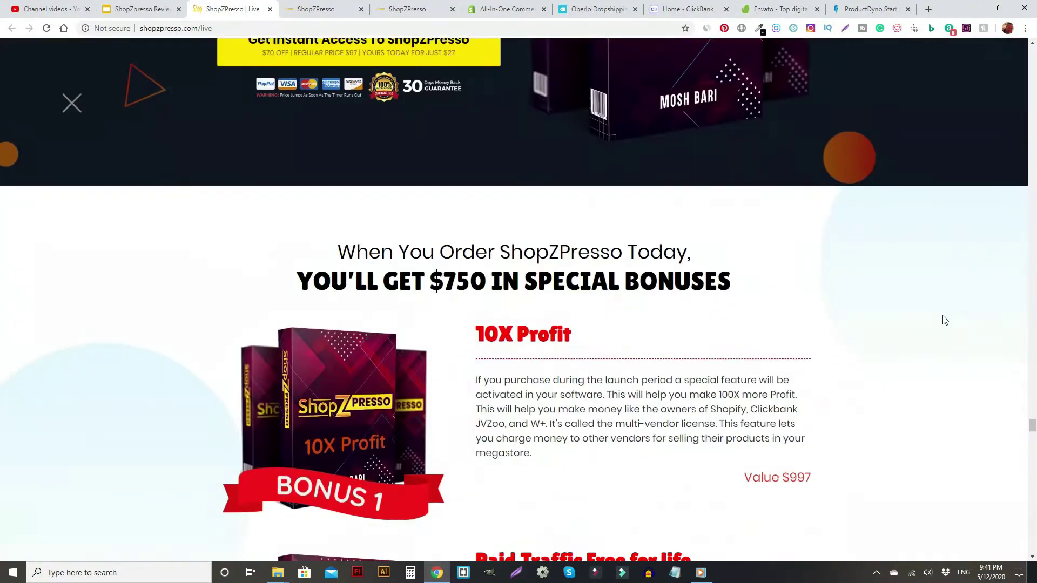
{"action": "scroll", "coordinate": [944, 320], "scroll_direction": "down", "scroll_amount": 20}
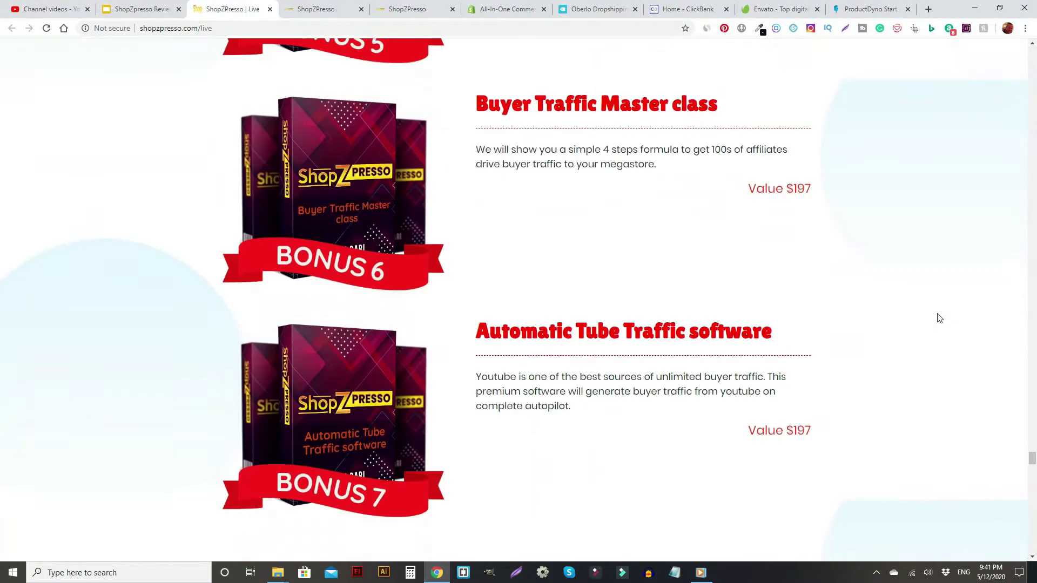
Step: Review the sales page's offer value summary, limited-time discount plans and 30-day money back guarantee
{"action": "scroll", "coordinate": [936, 309], "scroll_direction": "down", "scroll_amount": 5}
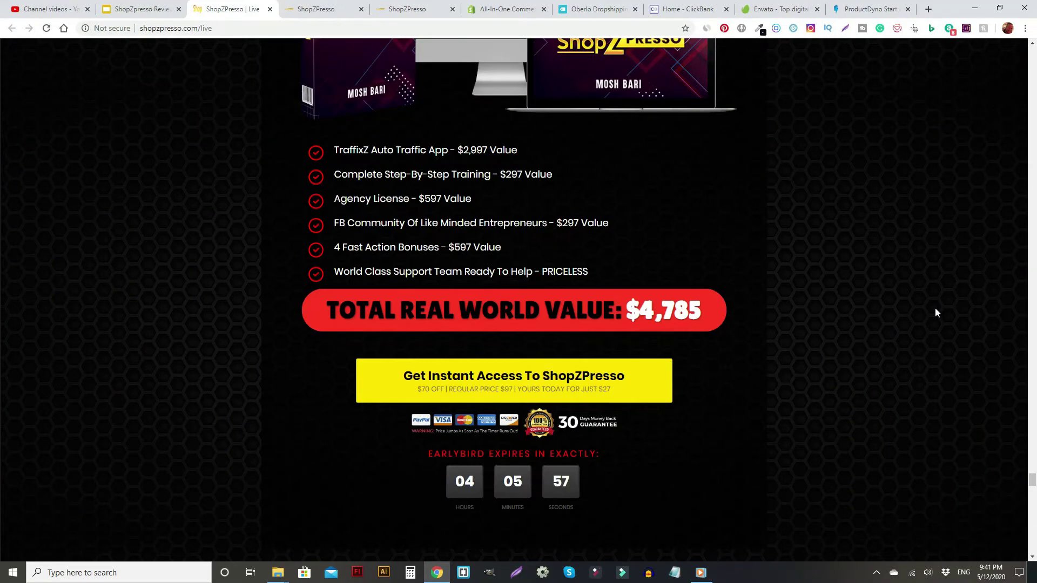
{"action": "scroll", "coordinate": [935, 309], "scroll_direction": "down", "scroll_amount": 6}
{"action": "scroll", "coordinate": [936, 312], "scroll_direction": "down", "scroll_amount": 15}
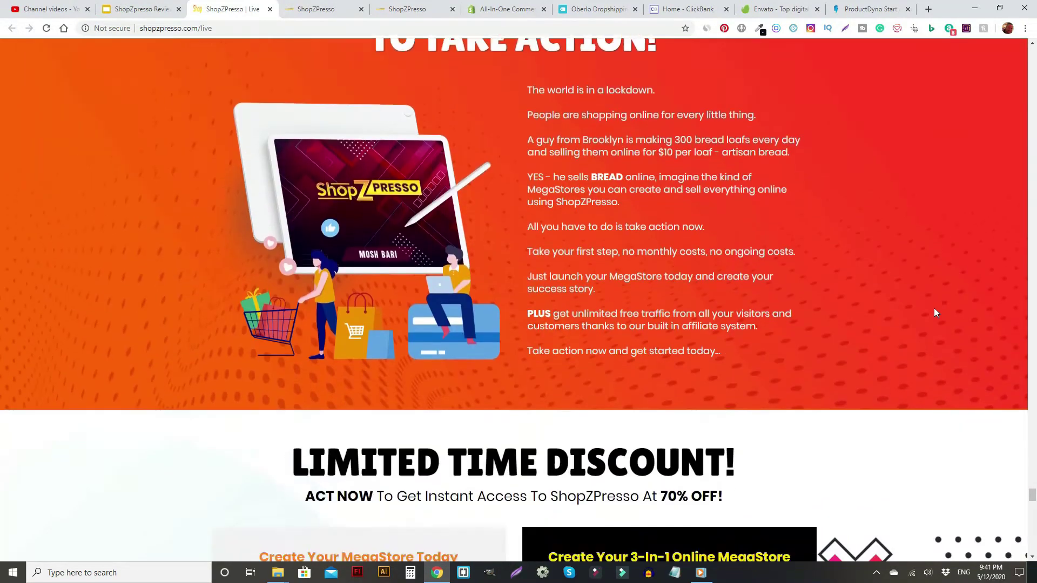
{"action": "scroll", "coordinate": [936, 313], "scroll_direction": "down", "scroll_amount": 2}
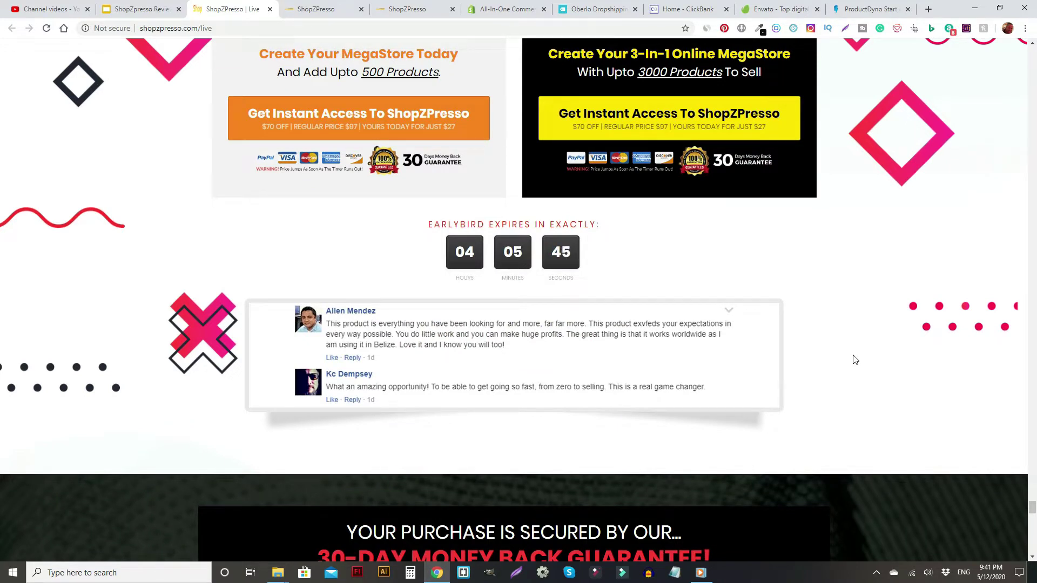
{"action": "scroll", "coordinate": [853, 357], "scroll_direction": "down", "scroll_amount": 6}
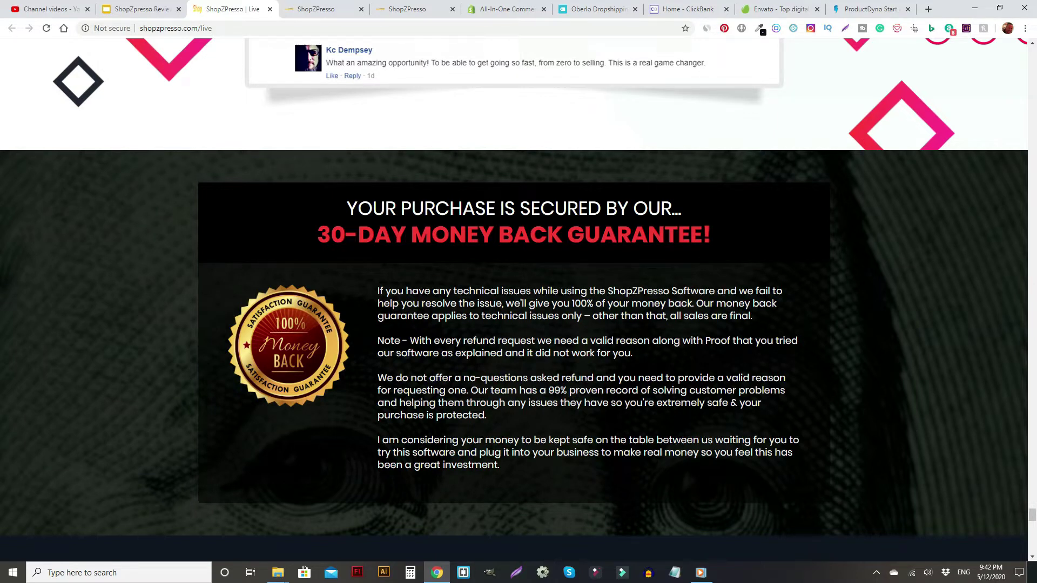
Step: Switch to the ShopZPresso admin dashboard and look through its order cards, customer statistics, popular products and recent products
{"action": "left_click", "coordinate": [325, 10]}
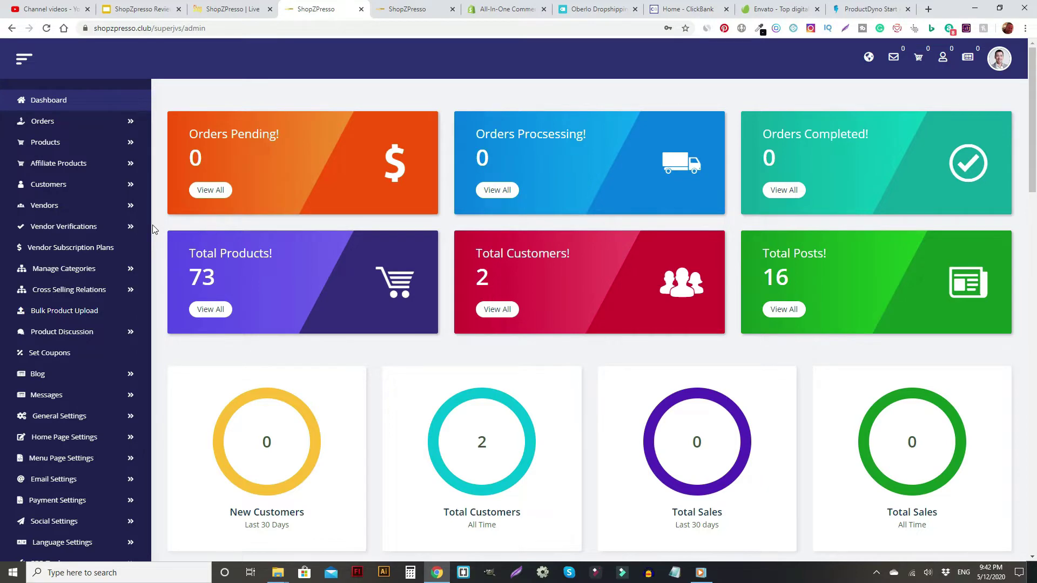
{"action": "scroll", "coordinate": [152, 225], "scroll_direction": "down", "scroll_amount": 2}
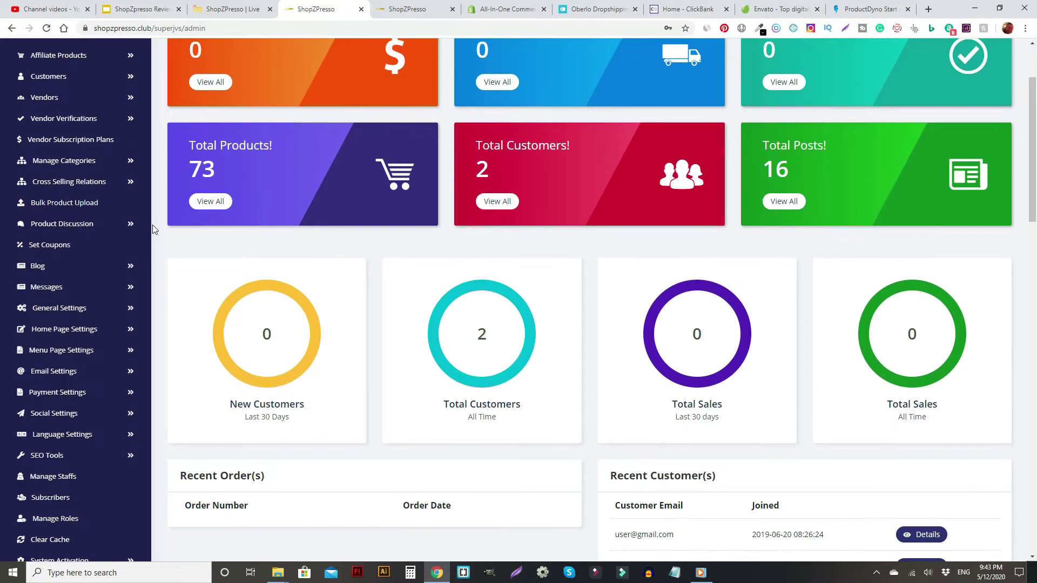
{"action": "scroll", "coordinate": [518, 372], "scroll_direction": "down", "scroll_amount": 2}
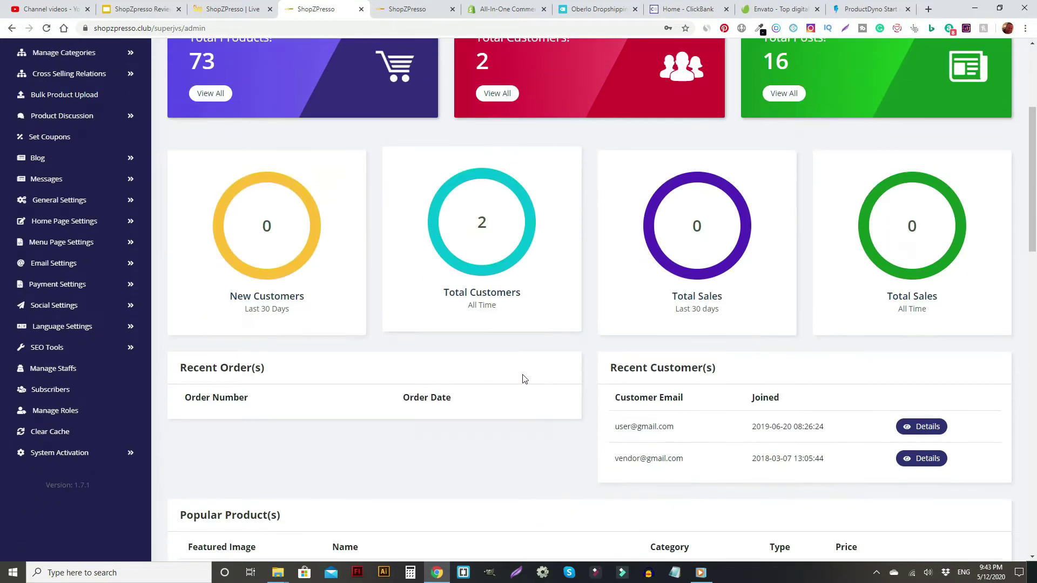
{"action": "scroll", "coordinate": [523, 378], "scroll_direction": "down", "scroll_amount": 7}
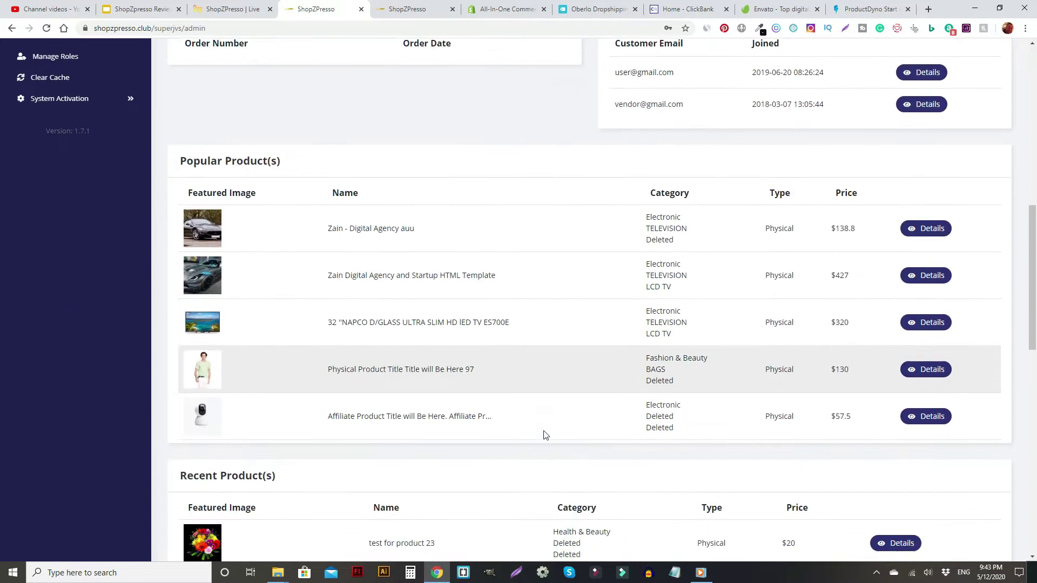
{"action": "scroll", "coordinate": [545, 434], "scroll_direction": "down", "scroll_amount": 7}
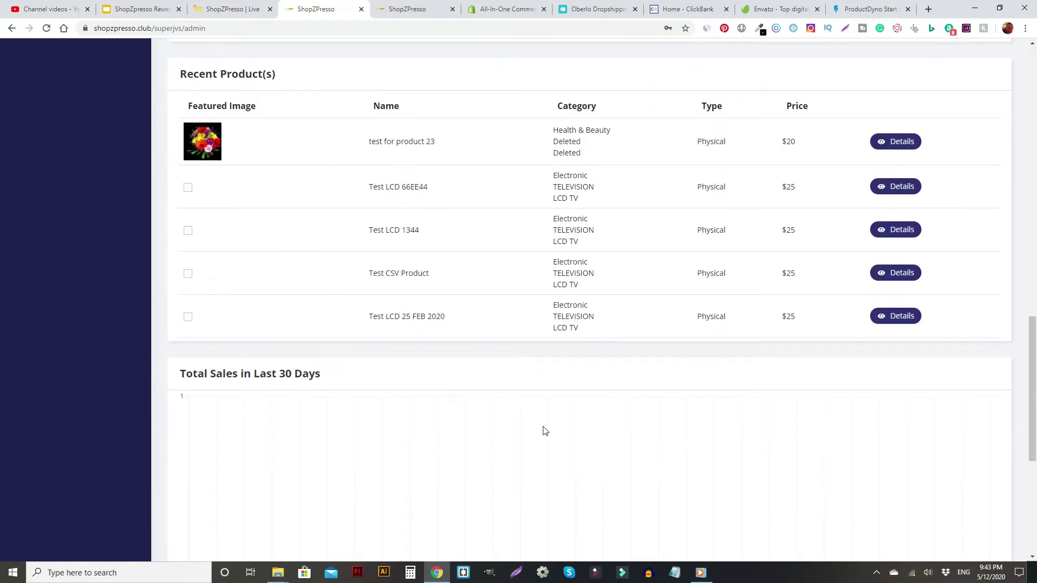
Step: View the Shopify homepage and browse the product collections of the foodfriendlysupplies.com example store
{"action": "left_click", "coordinate": [515, 6]}
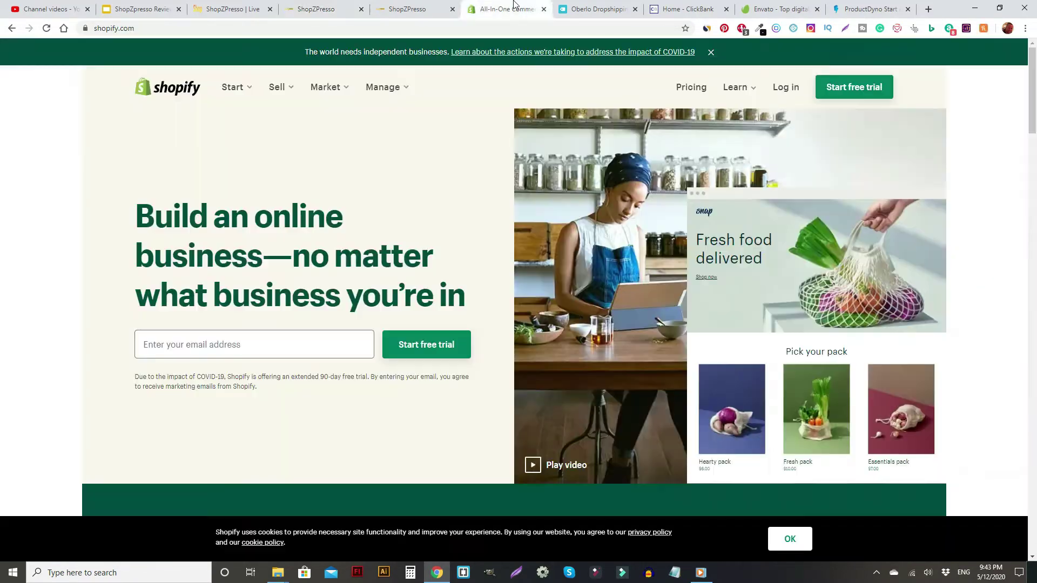
{"action": "left_click", "coordinate": [251, 5]}
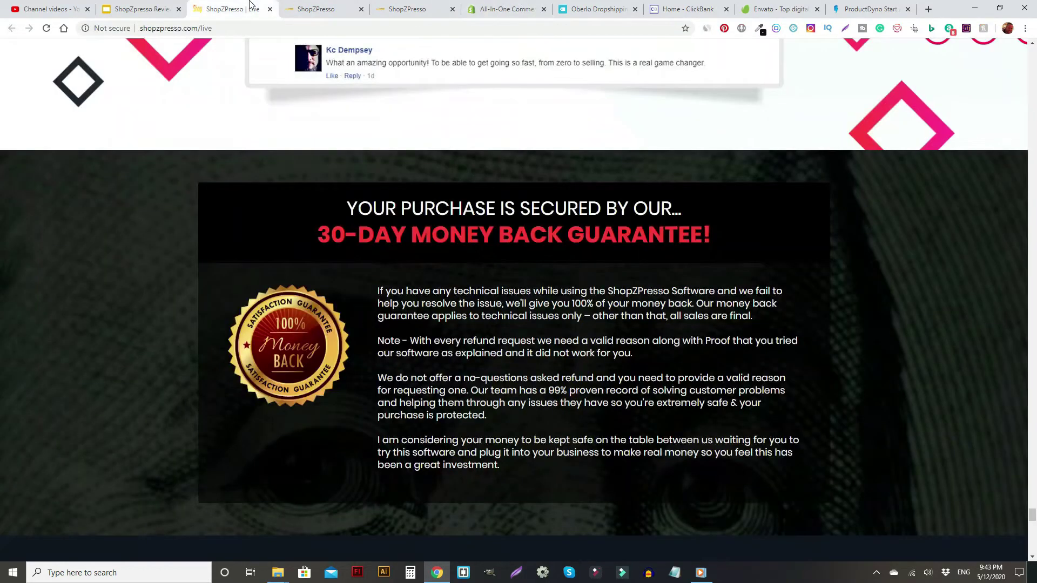
{"action": "left_click", "coordinate": [333, 8]}
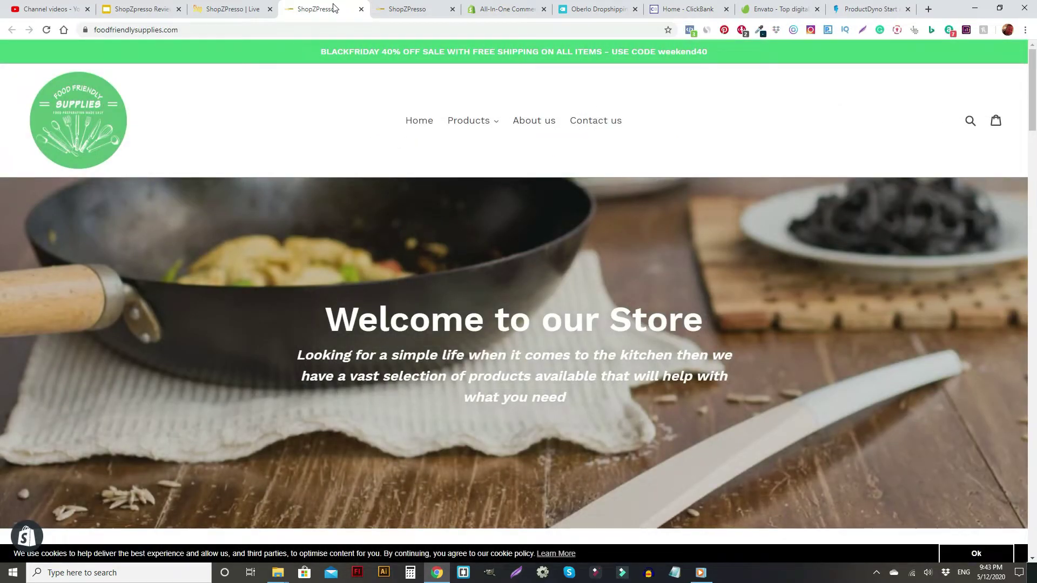
{"action": "scroll", "coordinate": [513, 292], "scroll_direction": "down", "scroll_amount": 10}
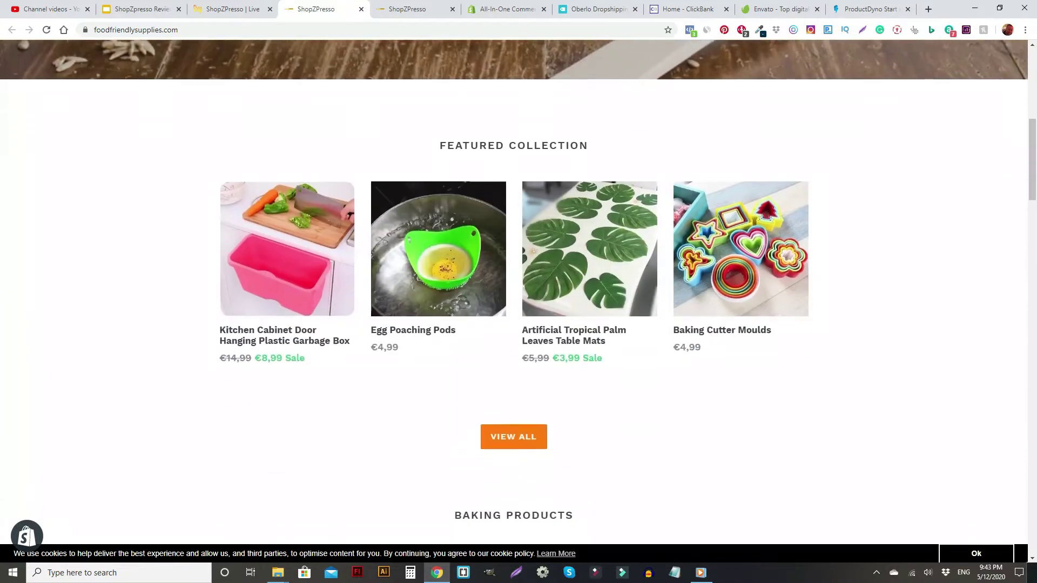
{"action": "scroll", "coordinate": [513, 291], "scroll_direction": "down", "scroll_amount": 10}
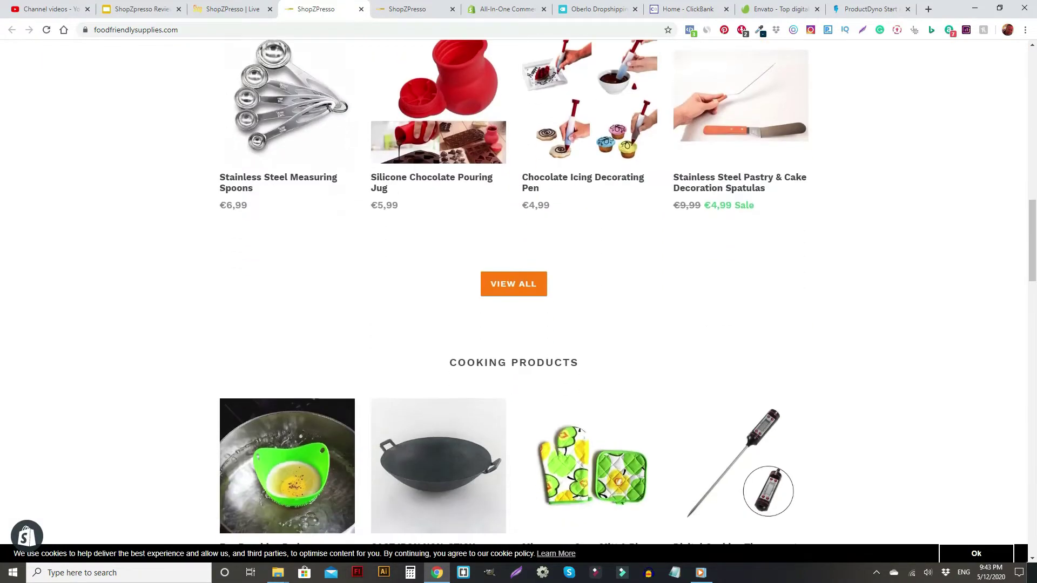
{"action": "scroll", "coordinate": [513, 292], "scroll_direction": "down", "scroll_amount": 10}
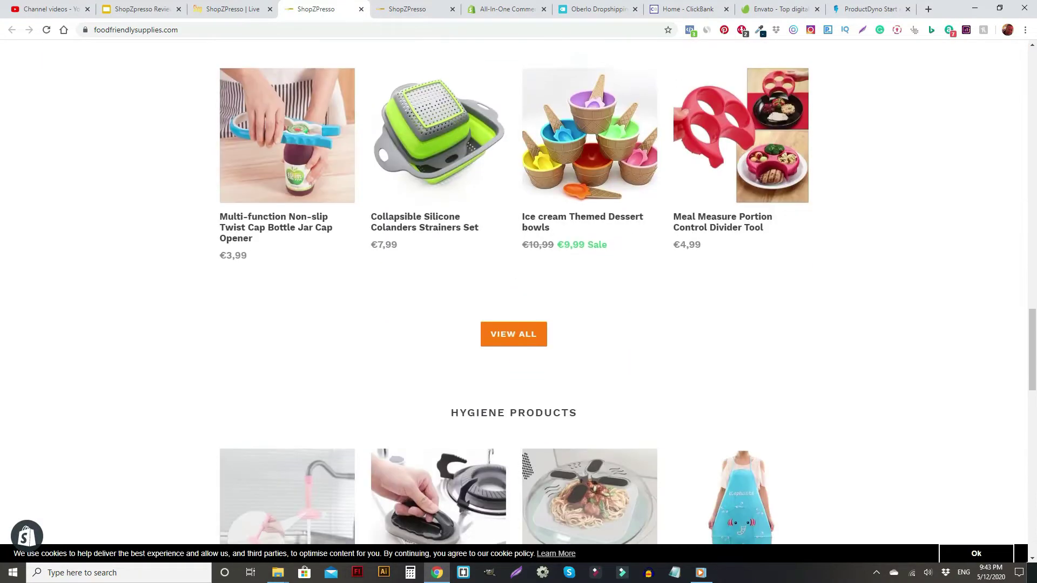
{"action": "scroll", "coordinate": [513, 292], "scroll_direction": "down", "scroll_amount": 15}
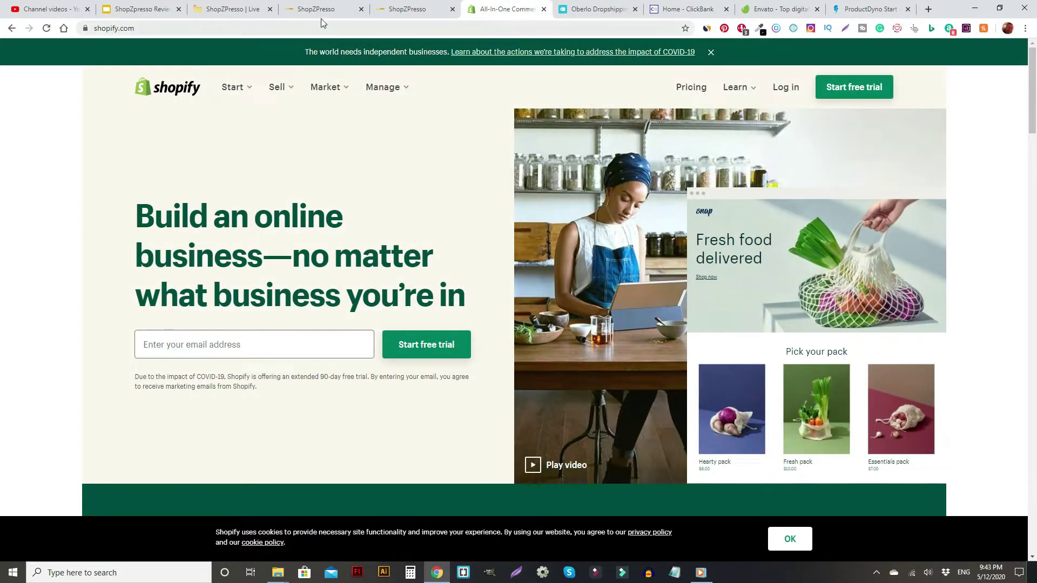
Step: Return to the admin dashboard and examine the 30-day sales chart, top referrals and most used OS sections
{"action": "left_click", "coordinate": [321, 16]}
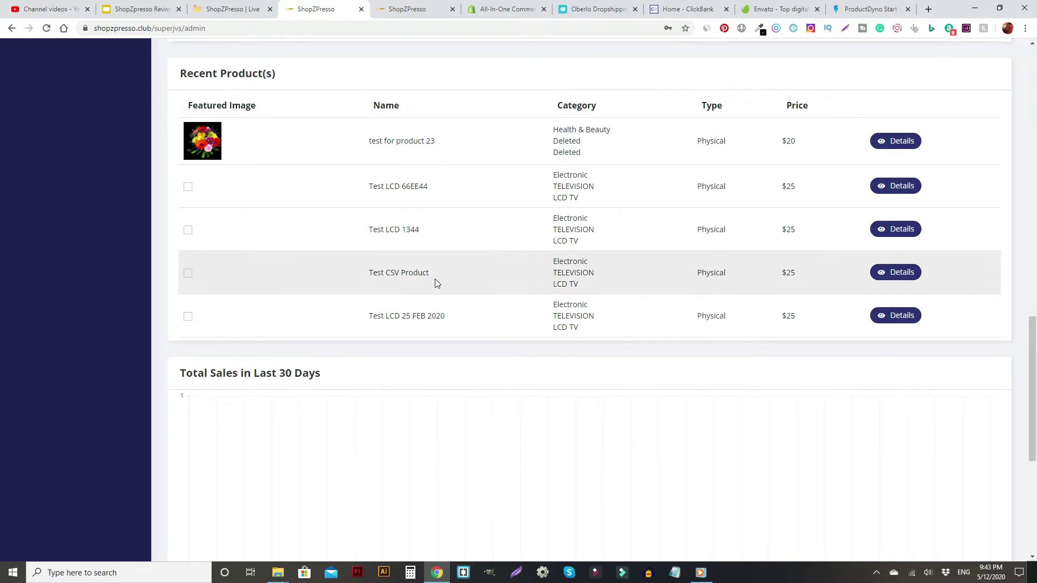
{"action": "scroll", "coordinate": [435, 282], "scroll_direction": "down", "scroll_amount": 4}
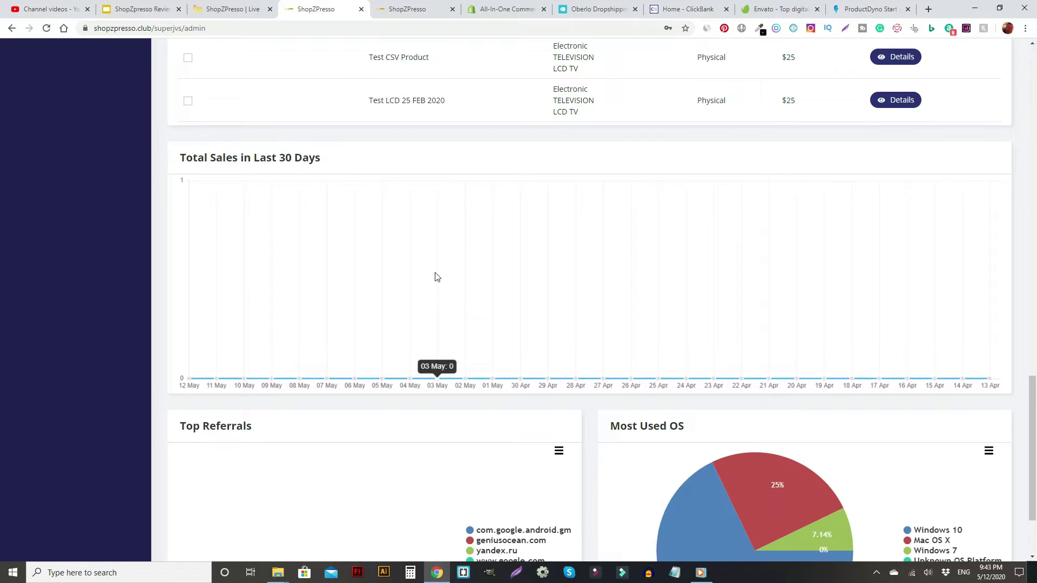
{"action": "scroll", "coordinate": [572, 324], "scroll_direction": "down", "scroll_amount": 1}
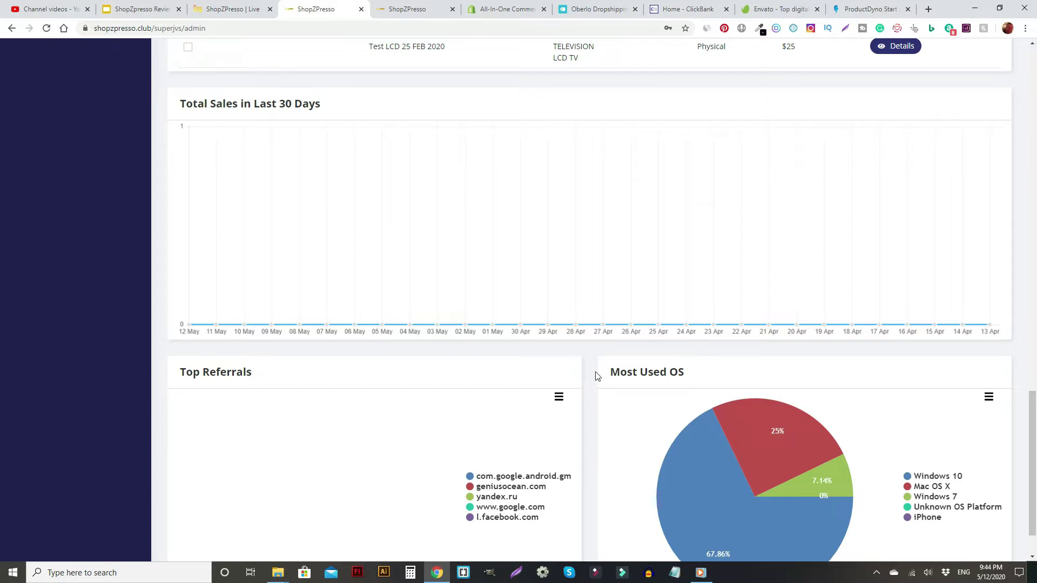
{"action": "scroll", "coordinate": [599, 378], "scroll_direction": "down", "scroll_amount": 1}
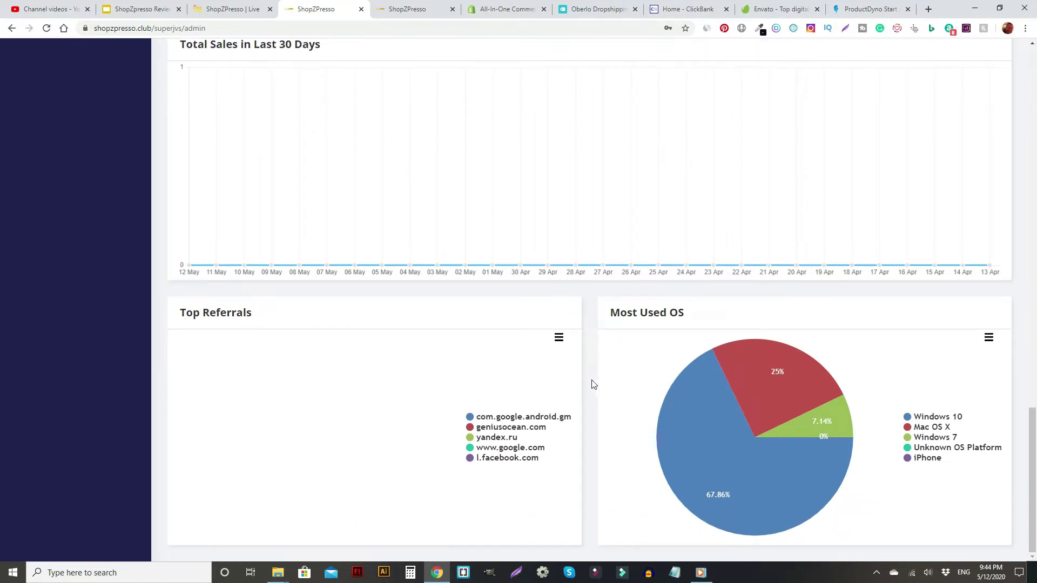
{"action": "scroll", "coordinate": [594, 384], "scroll_direction": "up", "scroll_amount": 1}
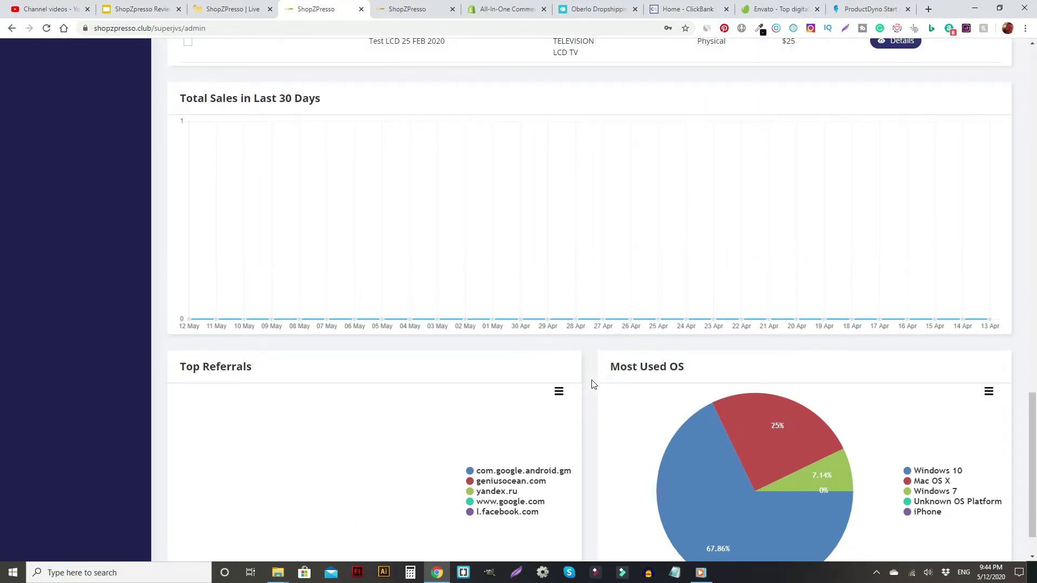
{"action": "scroll", "coordinate": [594, 384], "scroll_direction": "up", "scroll_amount": 1}
{"action": "scroll", "coordinate": [593, 384], "scroll_direction": "up", "scroll_amount": 5}
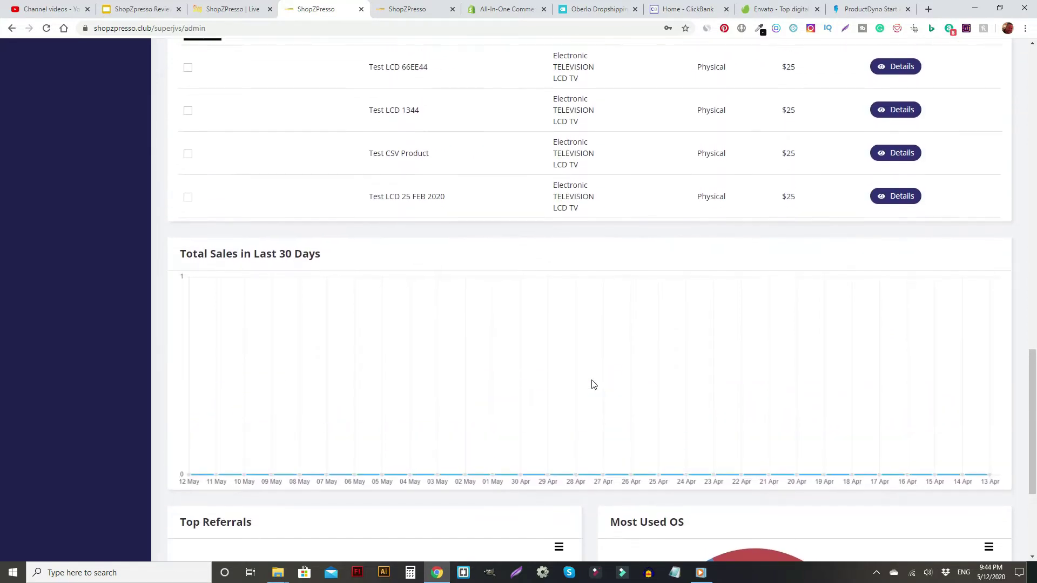
Step: Review the dashboard's product tables, recent customers, customer and sales circles, and order summary cards again
{"action": "scroll", "coordinate": [593, 383], "scroll_direction": "up", "scroll_amount": 9}
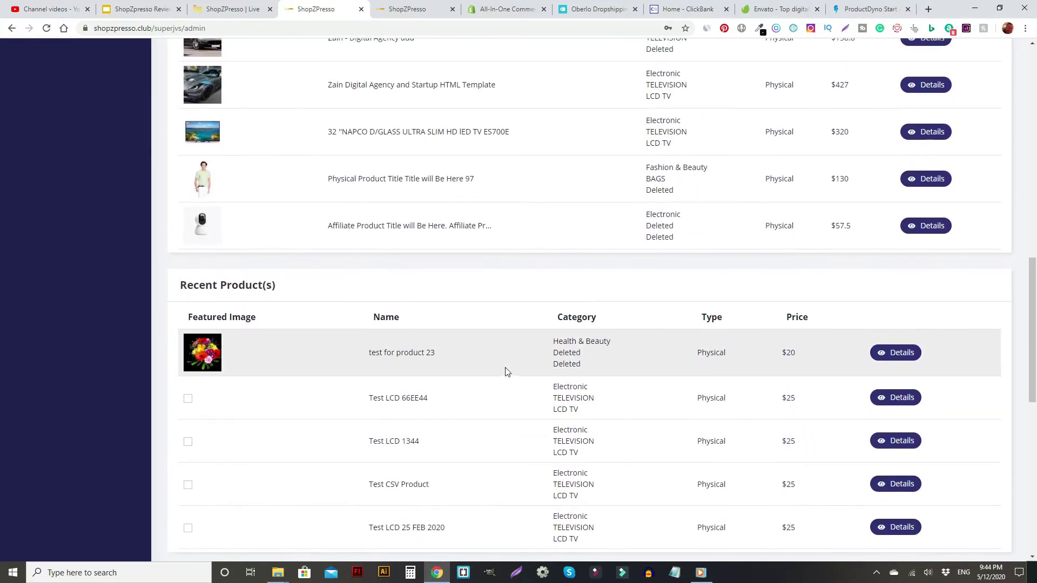
{"action": "scroll", "coordinate": [548, 377], "scroll_direction": "up", "scroll_amount": 7}
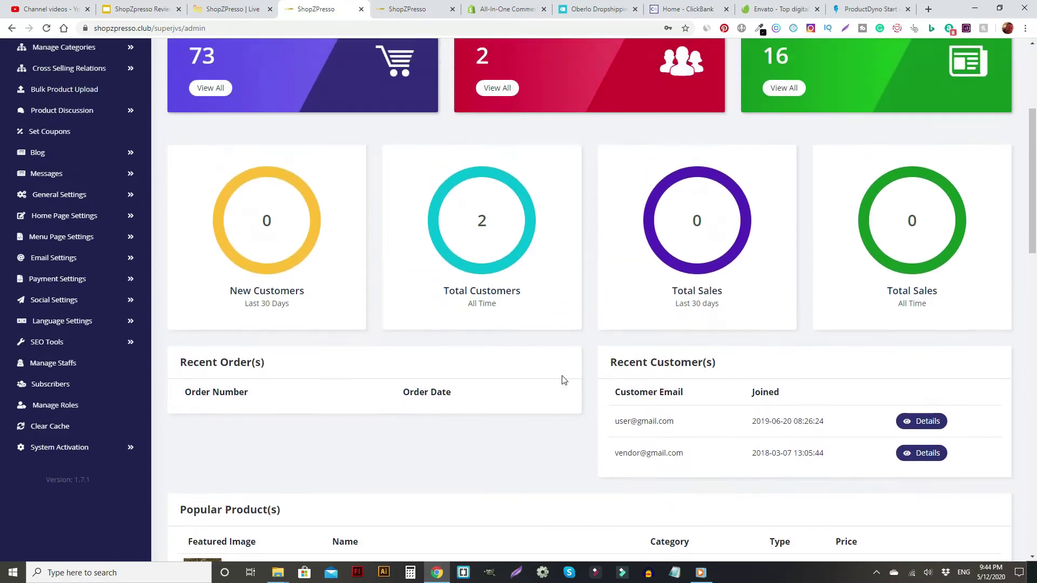
{"action": "scroll", "coordinate": [583, 381], "scroll_direction": "up", "scroll_amount": 3}
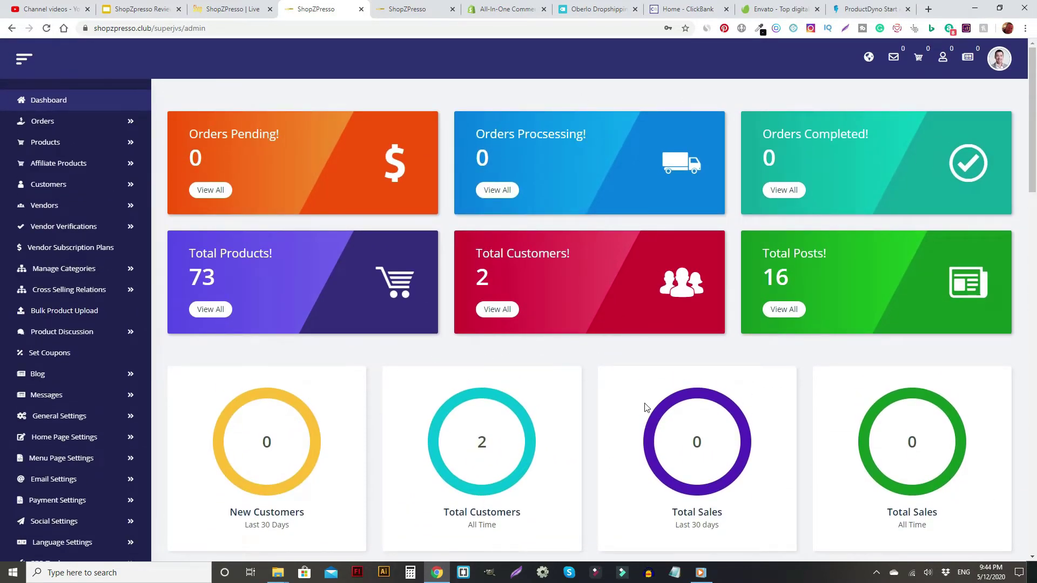
{"action": "scroll", "coordinate": [595, 400], "scroll_direction": "down", "scroll_amount": 5}
{"action": "scroll", "coordinate": [595, 401], "scroll_direction": "down", "scroll_amount": 3}
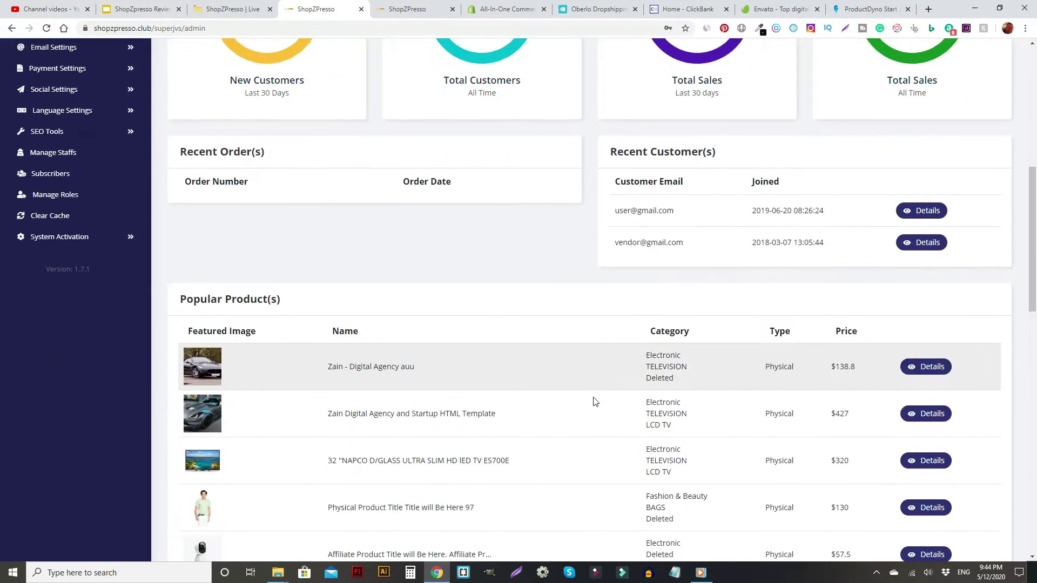
{"action": "scroll", "coordinate": [591, 389], "scroll_direction": "up", "scroll_amount": 2}
{"action": "scroll", "coordinate": [573, 313], "scroll_direction": "up", "scroll_amount": 6}
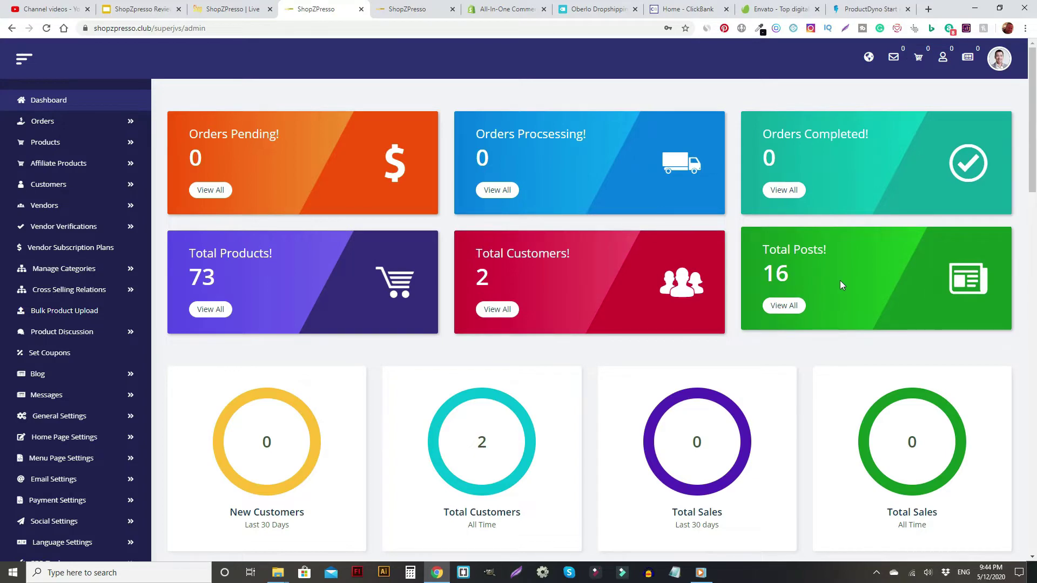
{"action": "scroll", "coordinate": [340, 361], "scroll_direction": "down", "scroll_amount": 2}
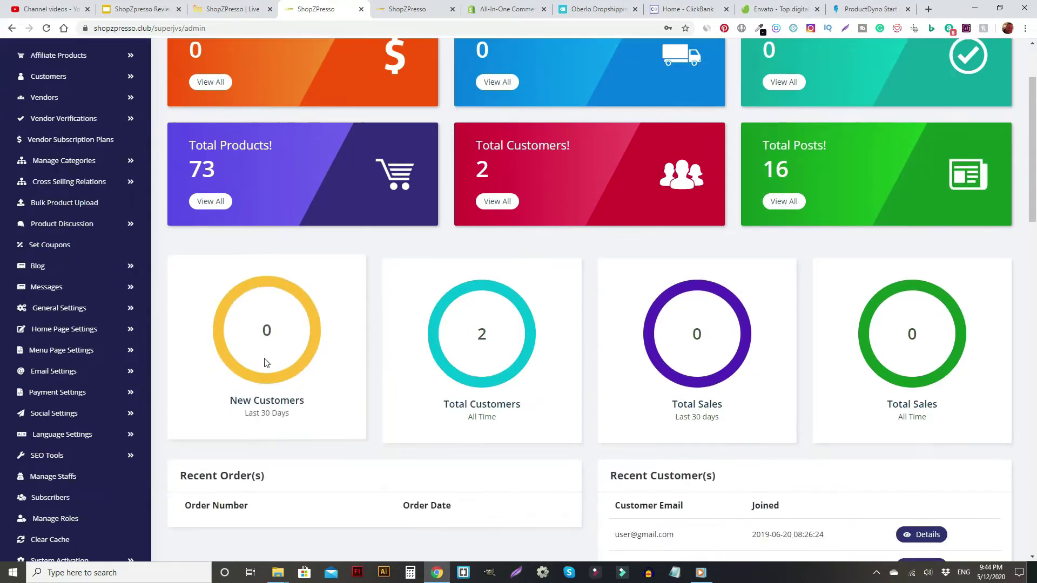
{"action": "scroll", "coordinate": [267, 363], "scroll_direction": "up", "scroll_amount": 2}
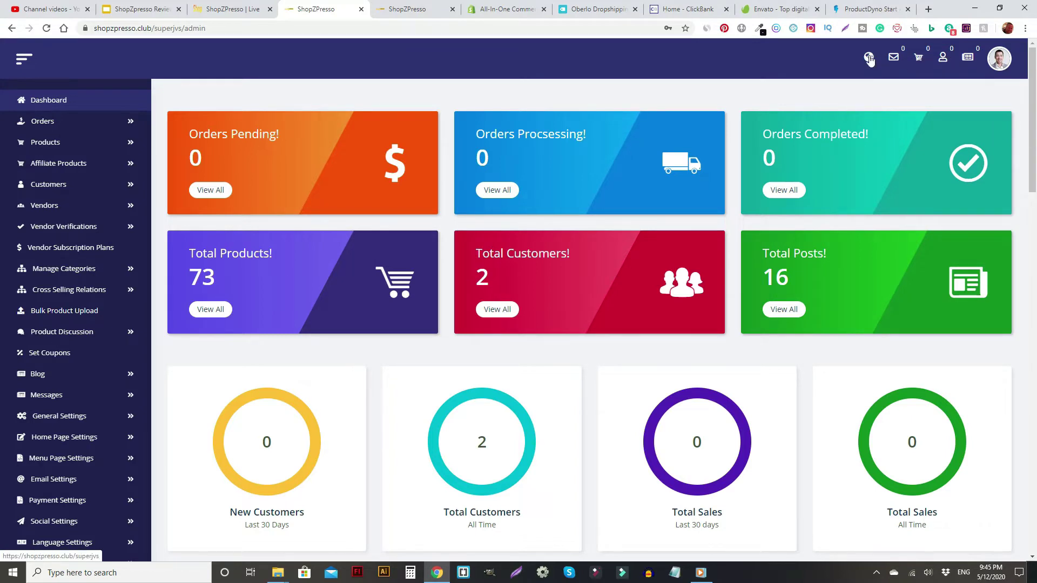
Step: Expand the Orders section of the admin area and open the All Orders list
{"action": "left_click", "coordinate": [46, 122]}
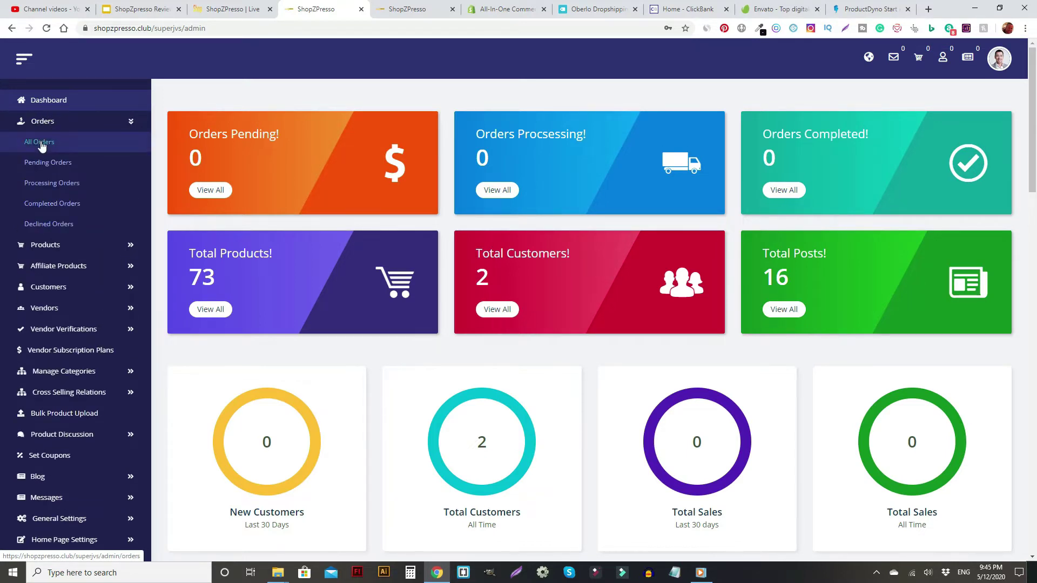
{"action": "left_click", "coordinate": [42, 144]}
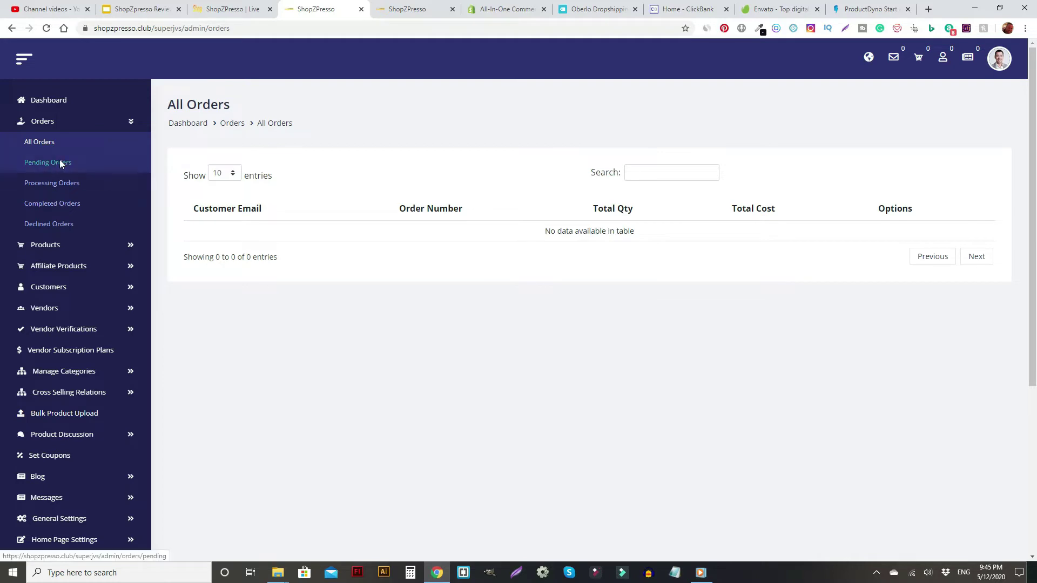
Step: View the Processing Orders list, and open the Add New Product page in the Products section
{"action": "left_click", "coordinate": [69, 186]}
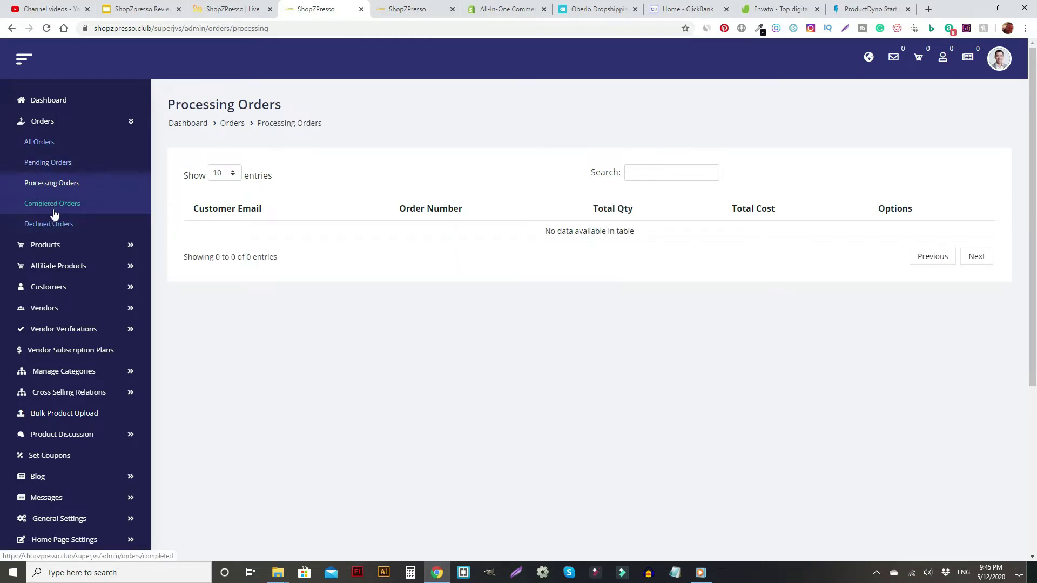
{"action": "left_click", "coordinate": [48, 247]}
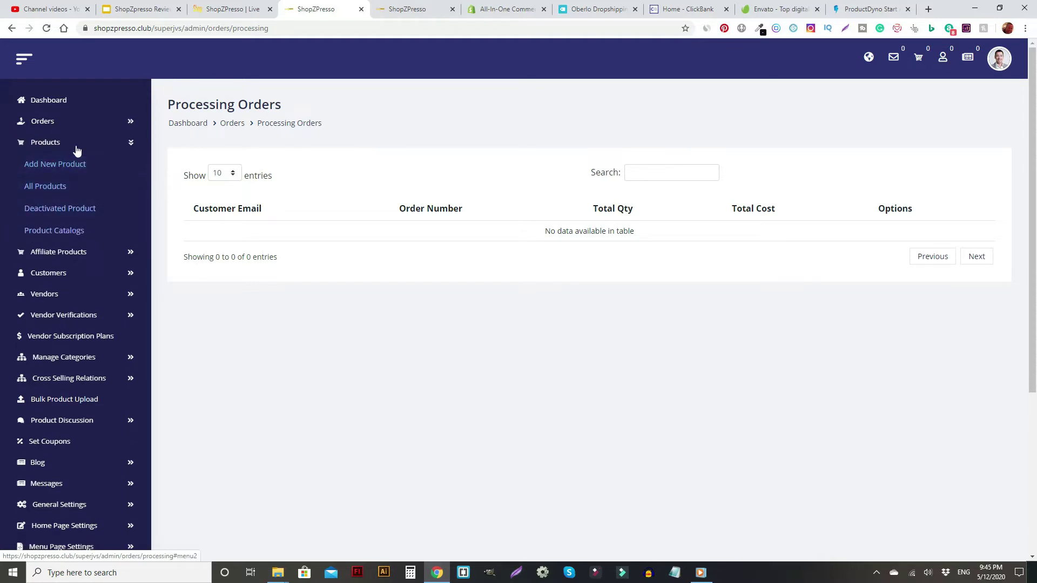
{"action": "left_click", "coordinate": [46, 166]}
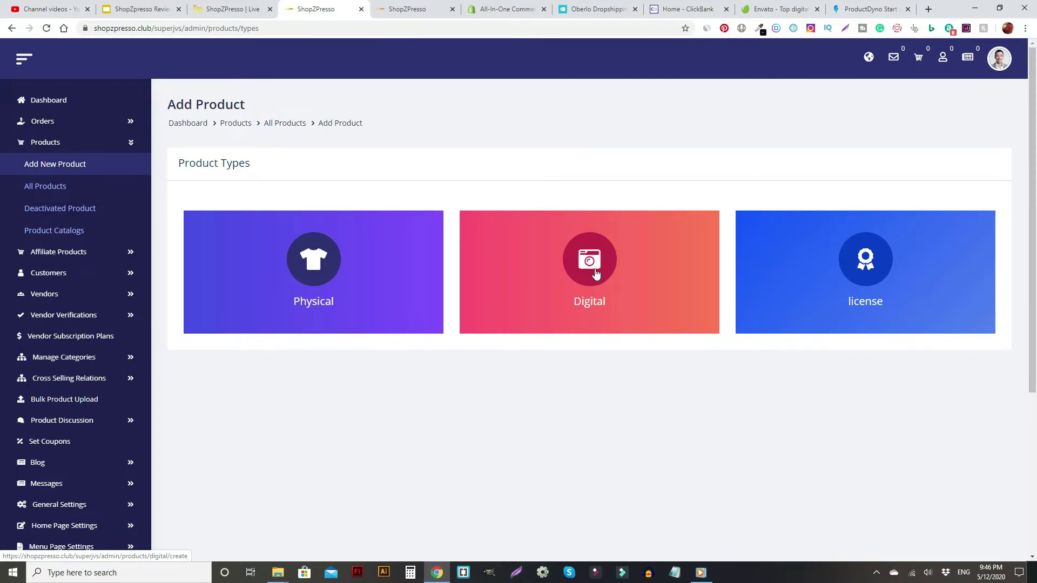
Step: Check the ClickBank, Envato and ProductDyno sites for comparison with the Physical, Digital and License product types, returning to the Add Product page
{"action": "left_click", "coordinate": [690, 8]}
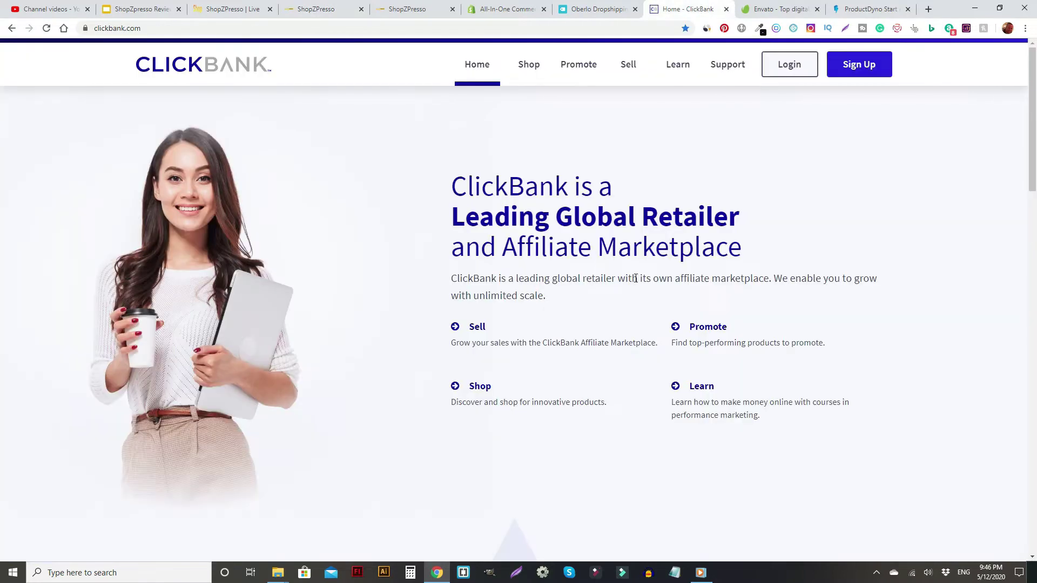
{"action": "left_click", "coordinate": [232, 8]}
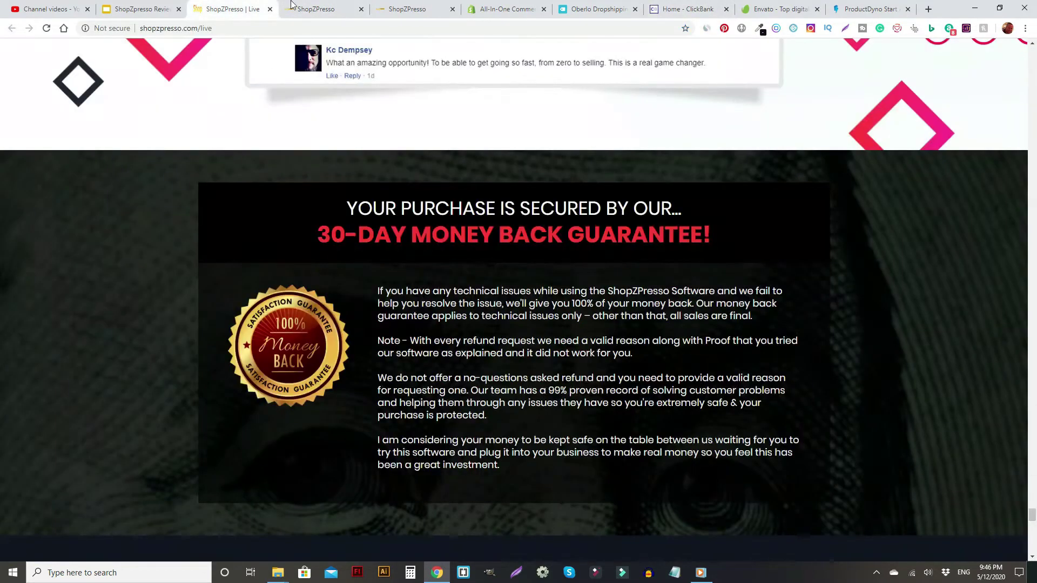
{"action": "left_click", "coordinate": [317, 9]}
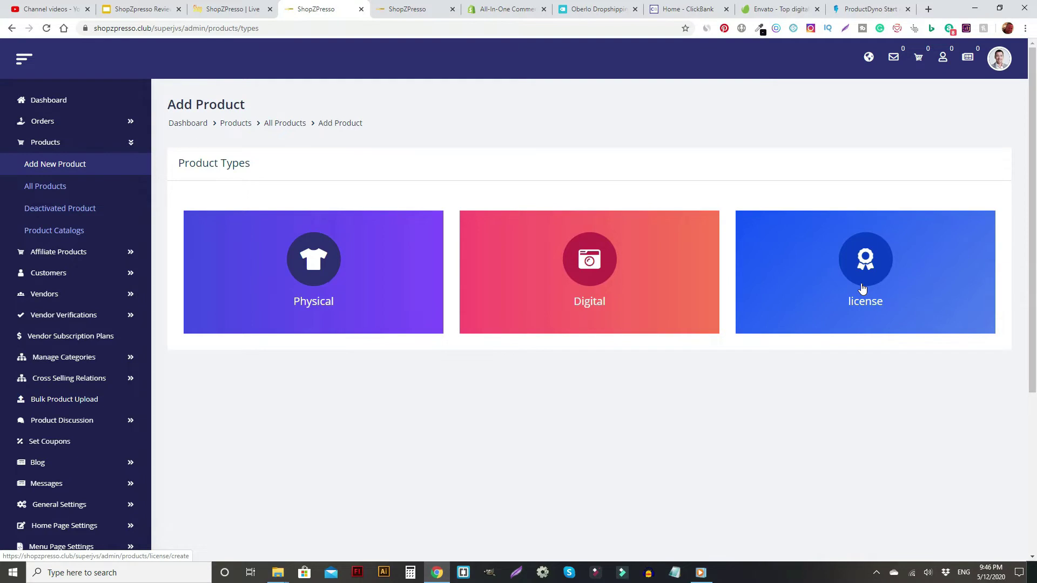
{"action": "left_click", "coordinate": [778, 9]}
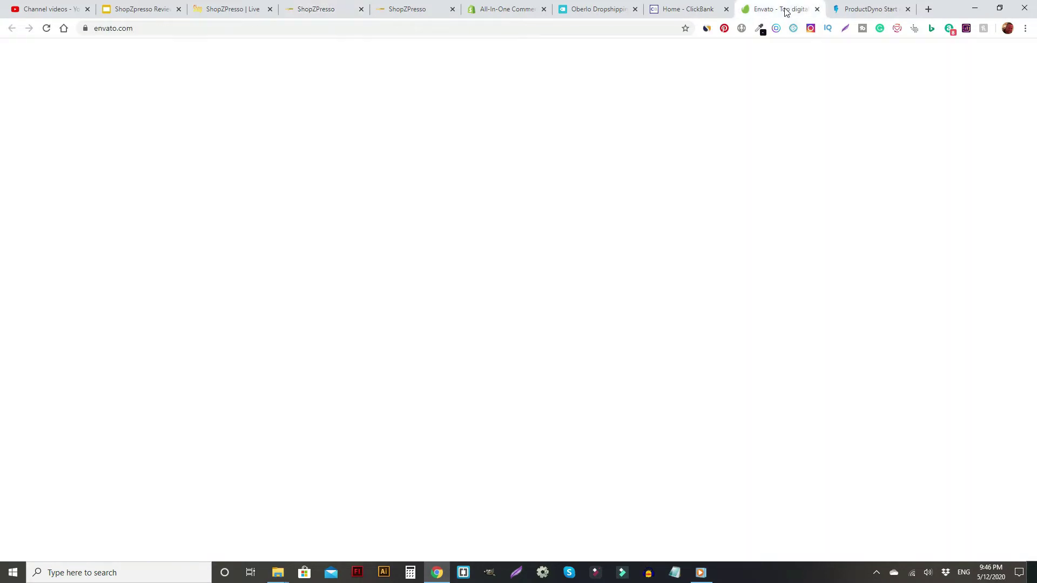
{"action": "left_click", "coordinate": [834, 13]}
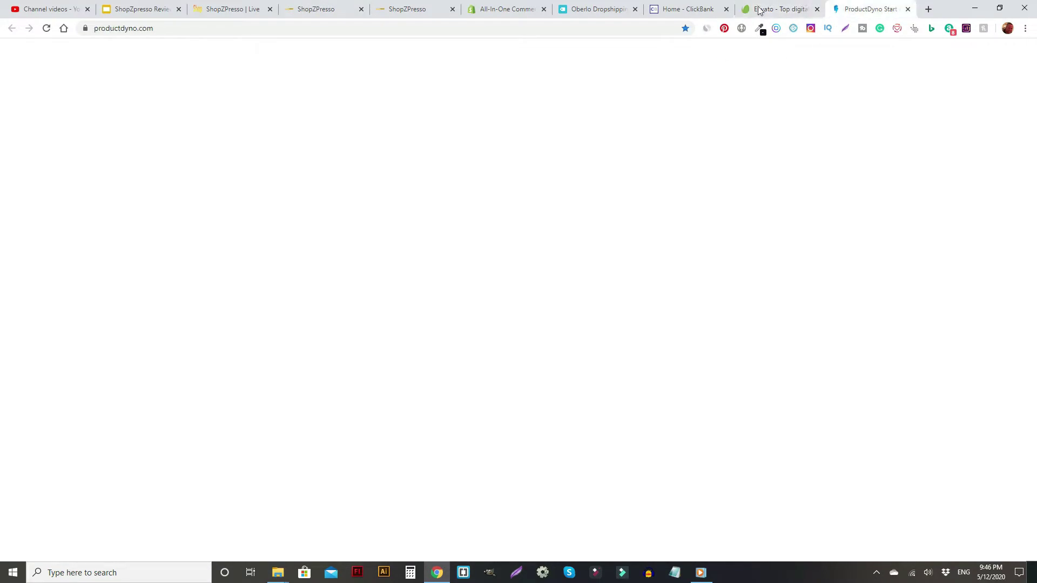
{"action": "key", "text": "ctrl+4"}
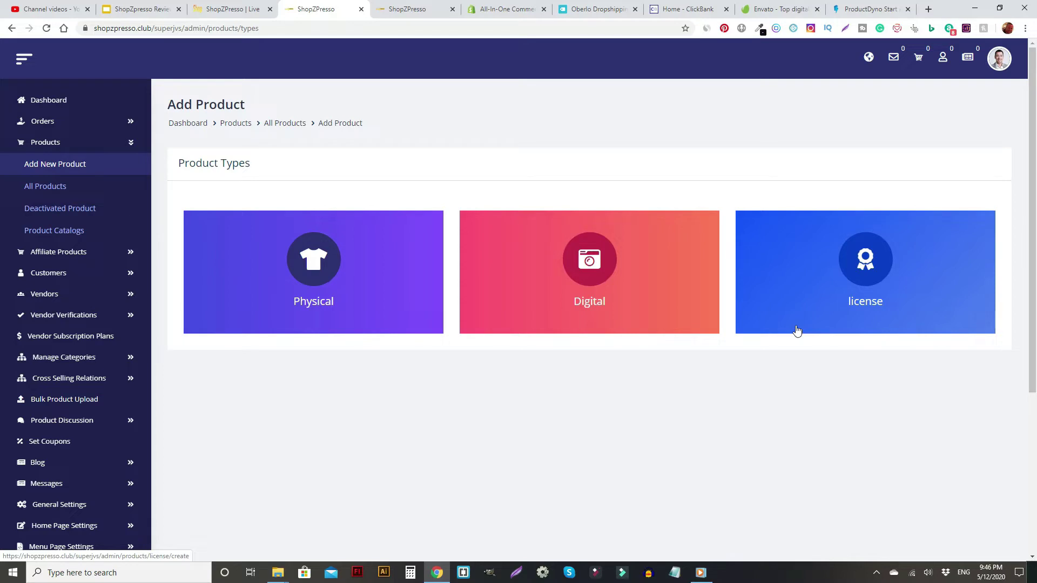
Step: Open the All Products list and review the names, types, stock, prices and statuses of its entries
{"action": "left_click", "coordinate": [52, 189]}
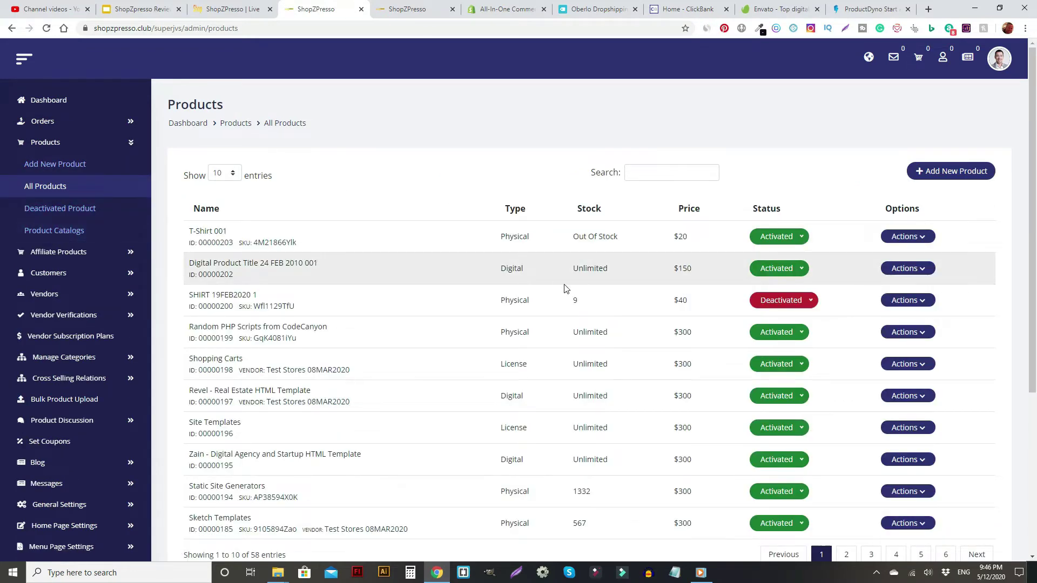
{"action": "scroll", "coordinate": [540, 302], "scroll_direction": "down", "scroll_amount": 3}
{"action": "scroll", "coordinate": [281, 410], "scroll_direction": "up", "scroll_amount": 3}
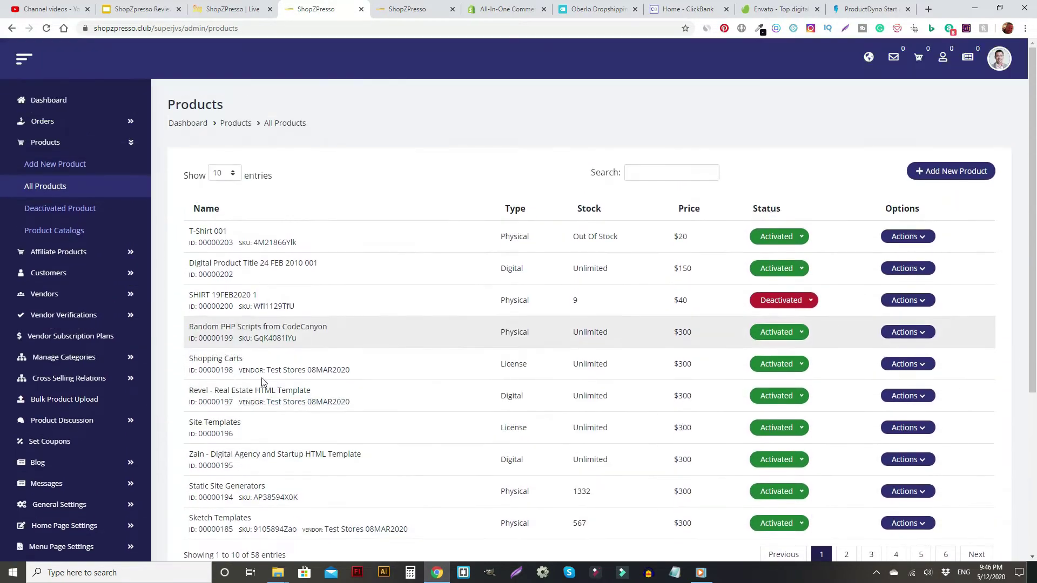
{"action": "scroll", "coordinate": [324, 416], "scroll_direction": "down", "scroll_amount": 1}
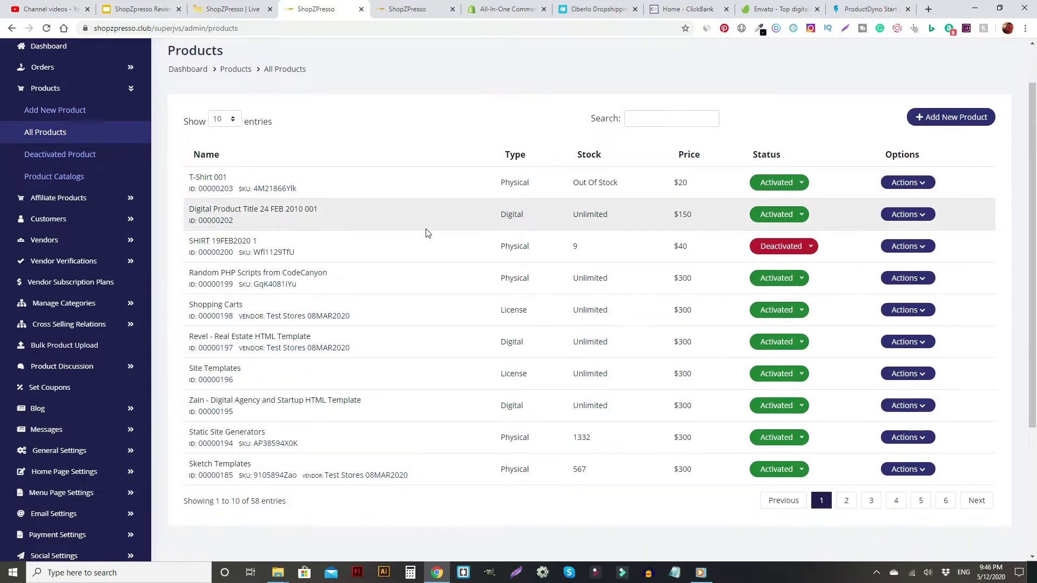
{"action": "scroll", "coordinate": [271, 316], "scroll_direction": "up", "scroll_amount": 1}
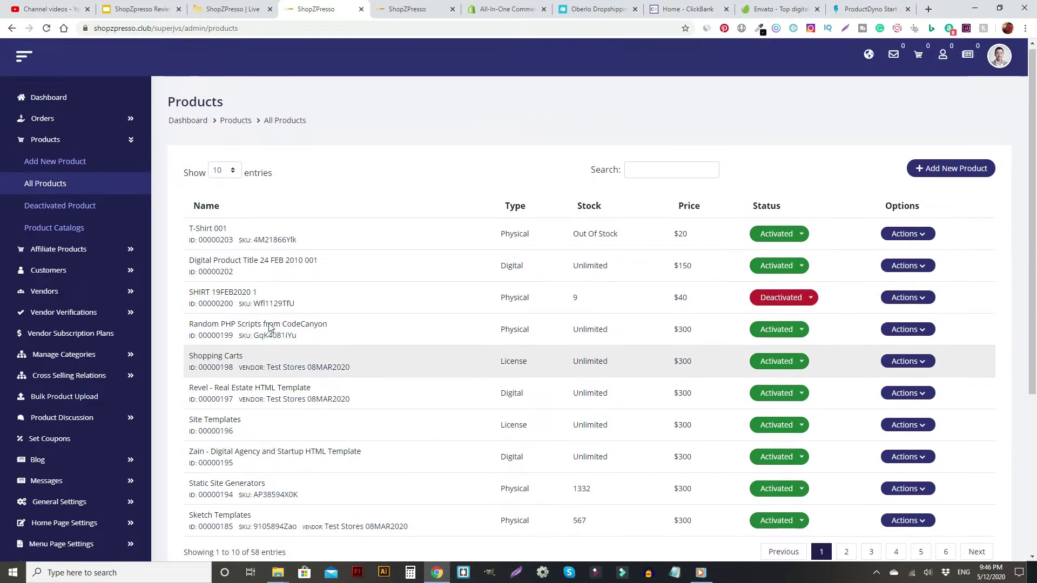
Step: Open Product Catalogs and look through the image gallery of the top-rated product with SKU pr614jsv
{"action": "left_click", "coordinate": [60, 230]}
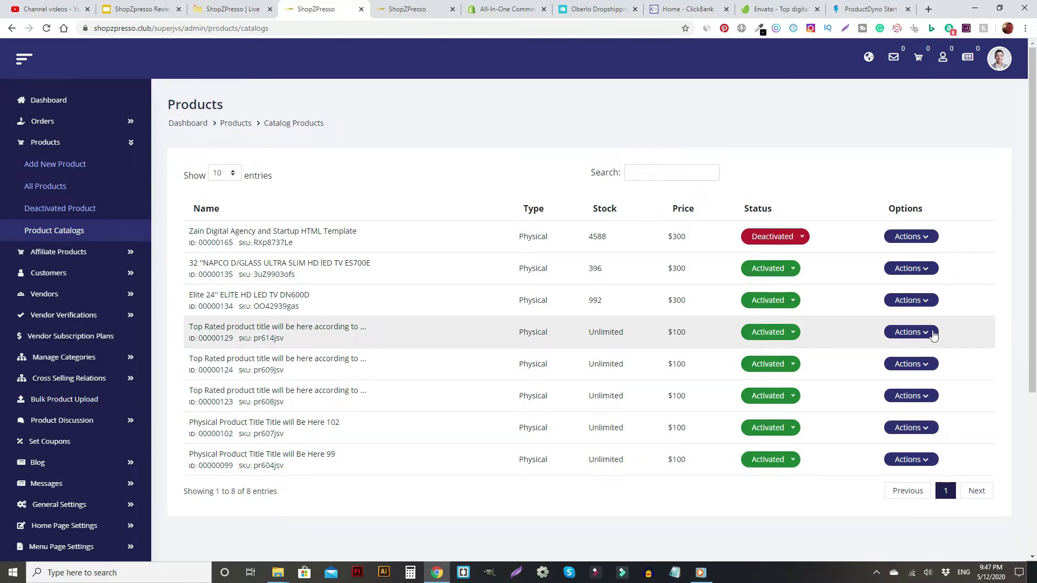
{"action": "left_click", "coordinate": [912, 332]}
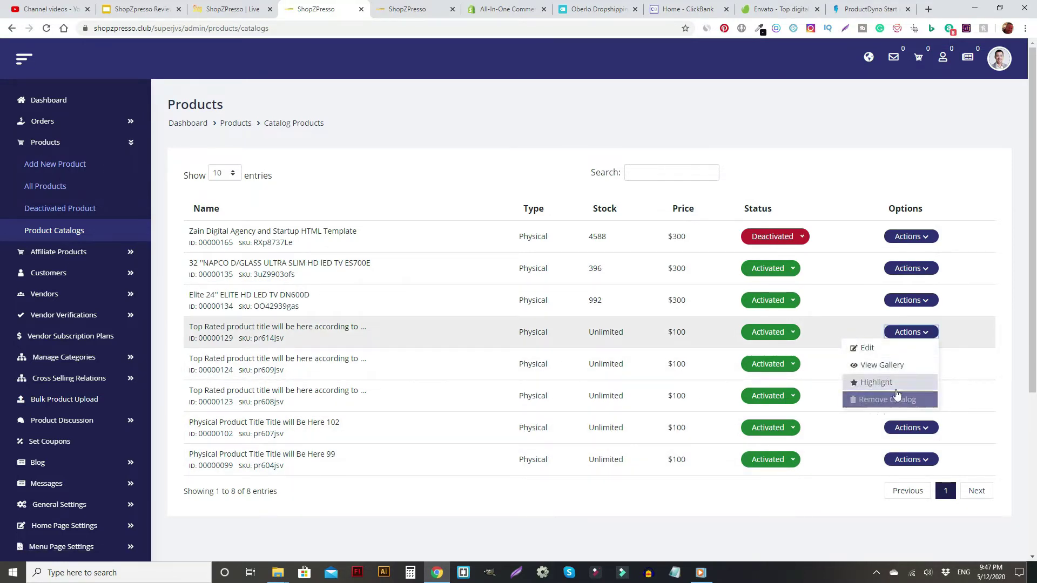
{"action": "left_click", "coordinate": [881, 366]}
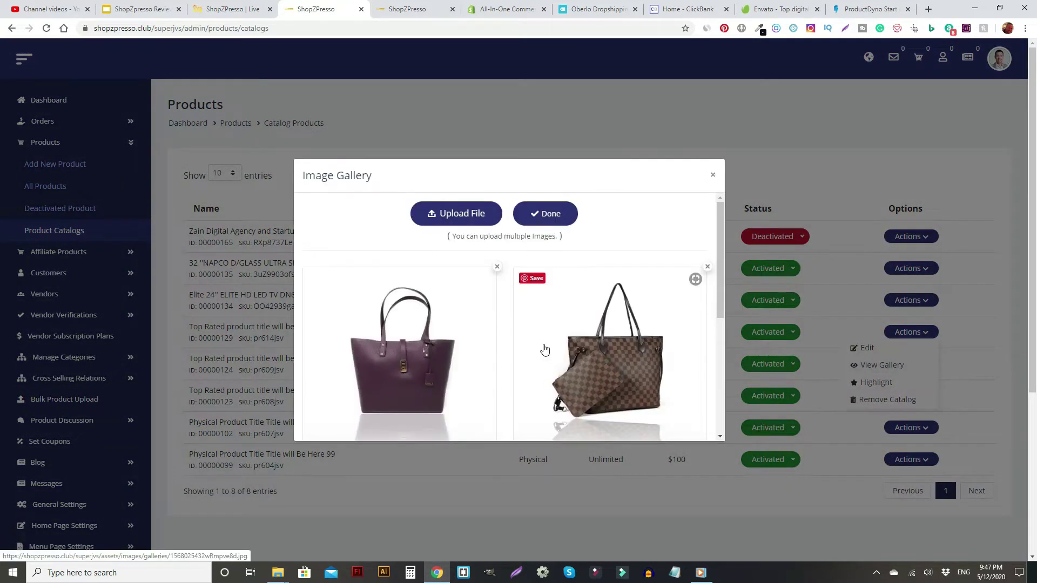
{"action": "scroll", "coordinate": [545, 350], "scroll_direction": "down", "scroll_amount": 2}
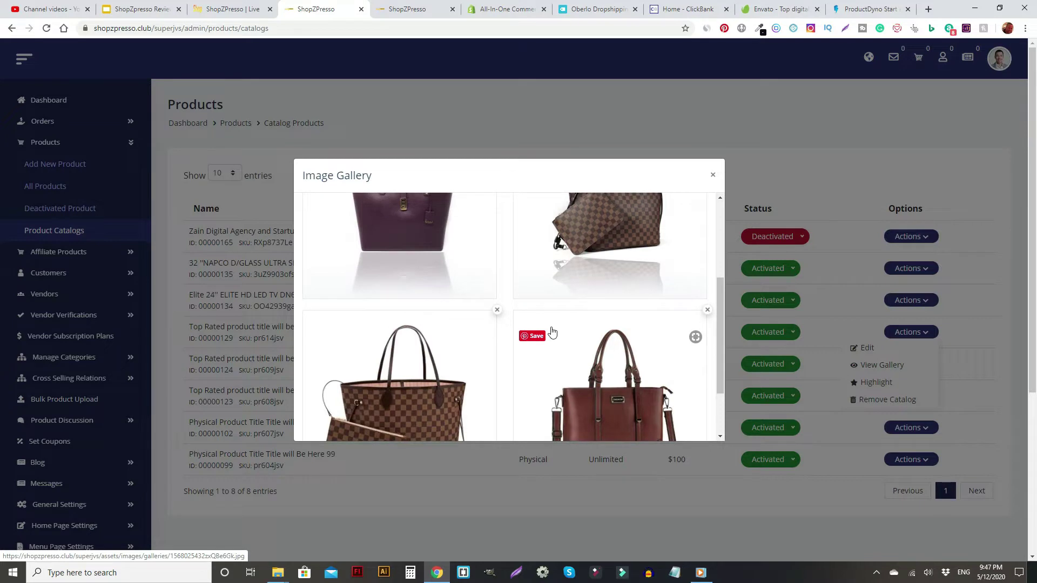
{"action": "scroll", "coordinate": [559, 308], "scroll_direction": "down", "scroll_amount": 2}
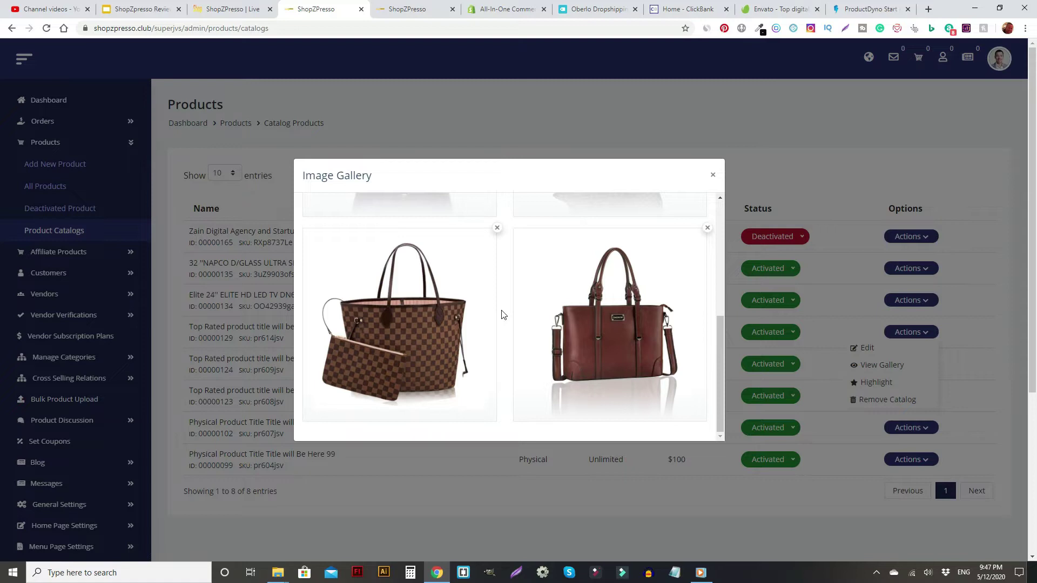
Step: View the Oberlo homepage for comparison and return to the ShopZPresso product image gallery
{"action": "left_click", "coordinate": [592, 12]}
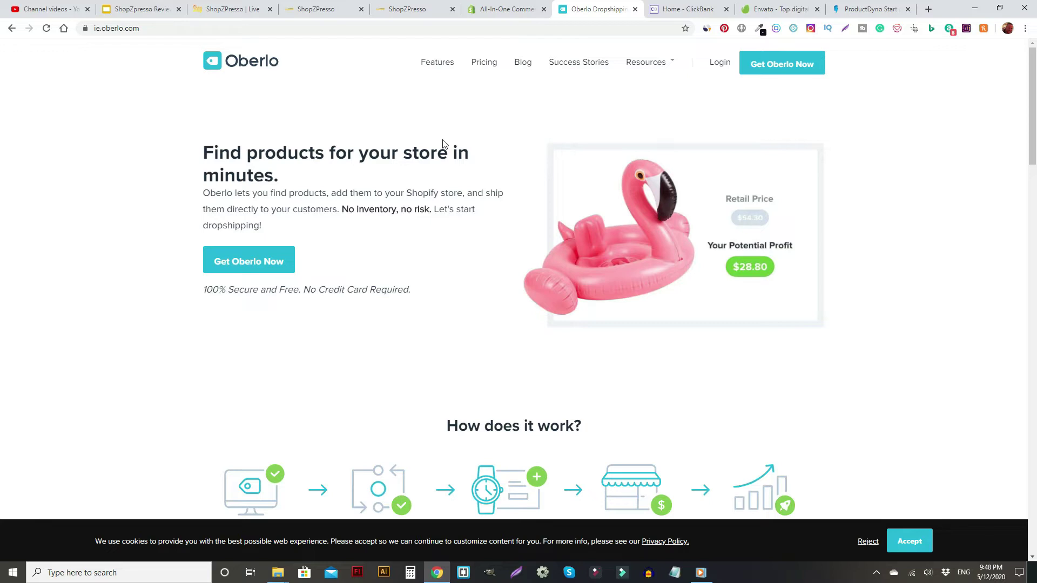
{"action": "left_click", "coordinate": [405, 9]}
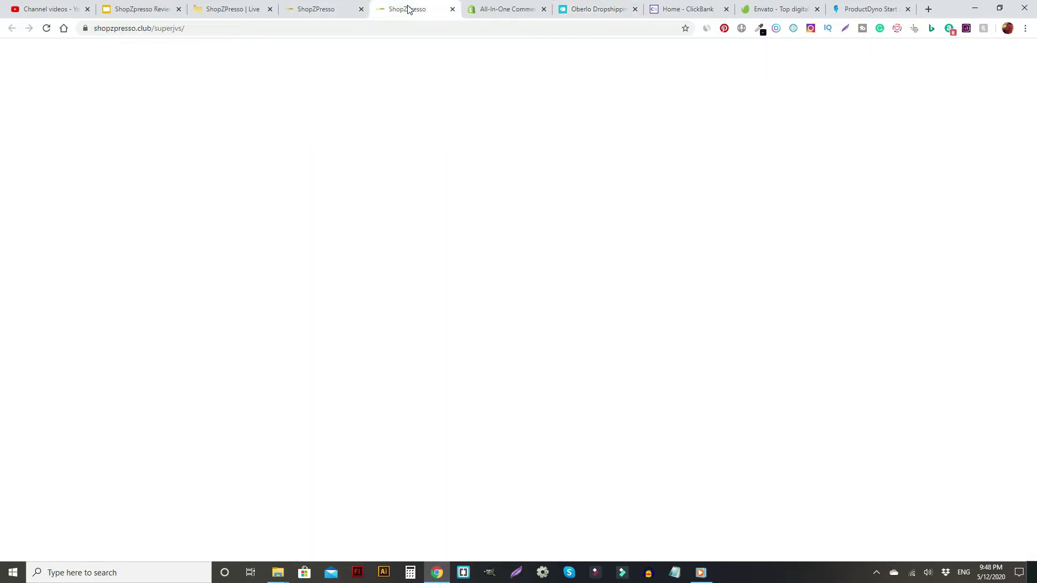
{"action": "left_click", "coordinate": [343, 8]}
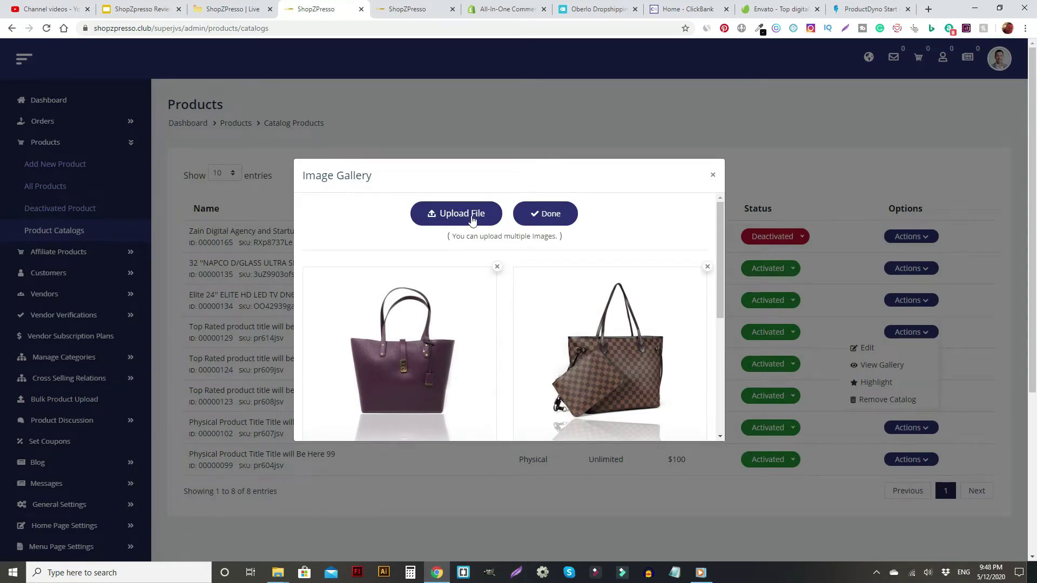
Step: Look through the handbag images in the gallery once more and close the gallery
{"action": "scroll", "coordinate": [509, 317], "scroll_direction": "down", "scroll_amount": 3}
{"action": "scroll", "coordinate": [510, 318], "scroll_direction": "up", "scroll_amount": 3}
{"action": "left_click", "coordinate": [713, 175]}
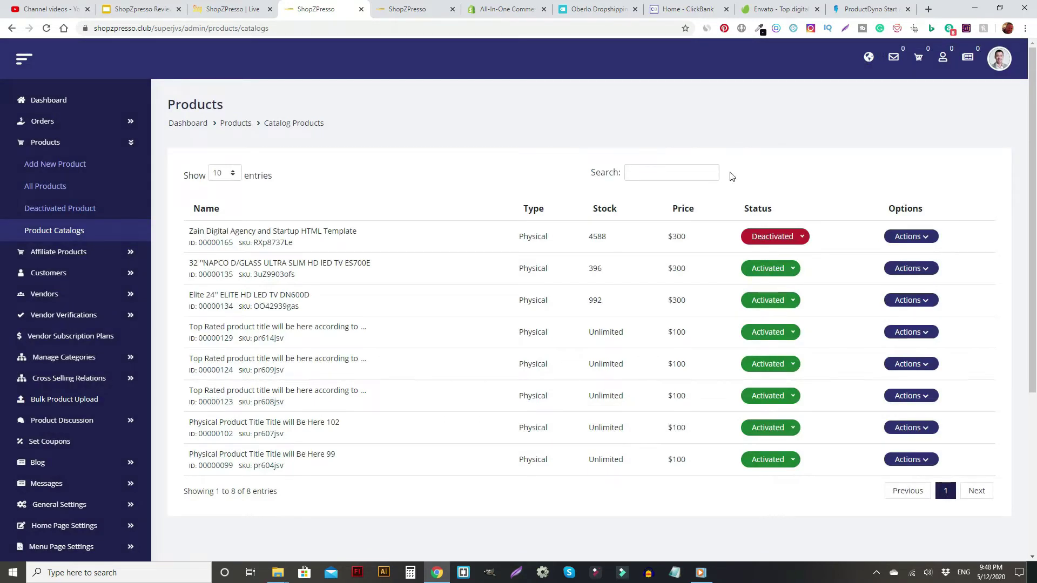
Step: Check the status options of the 32" NAPCO TV and open the Zain Digital Agency and Startup HTML Template product for editing
{"action": "left_click", "coordinate": [795, 270]}
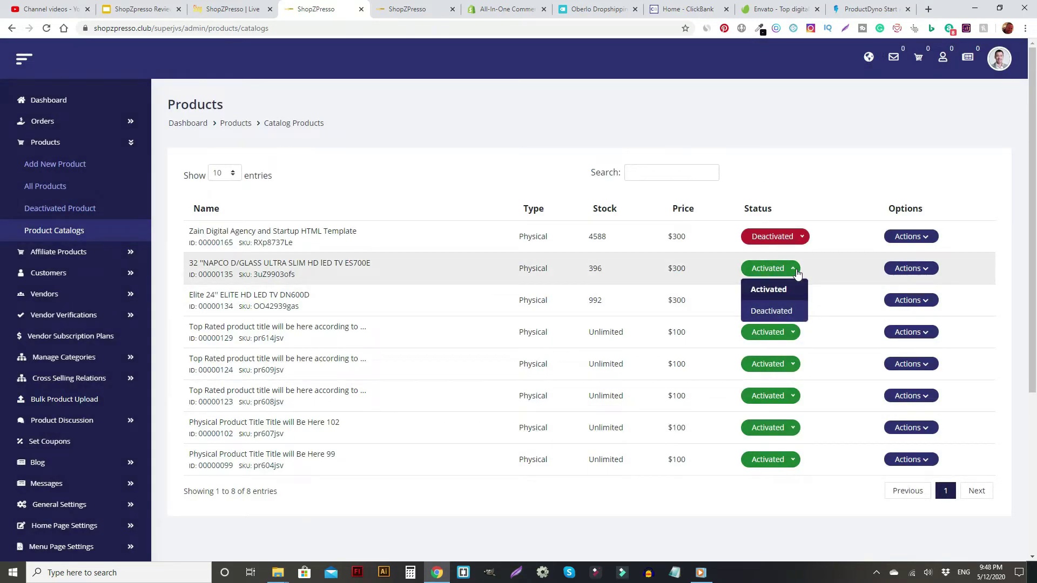
{"action": "left_click", "coordinate": [927, 238]}
{"action": "left_click", "coordinate": [867, 254]}
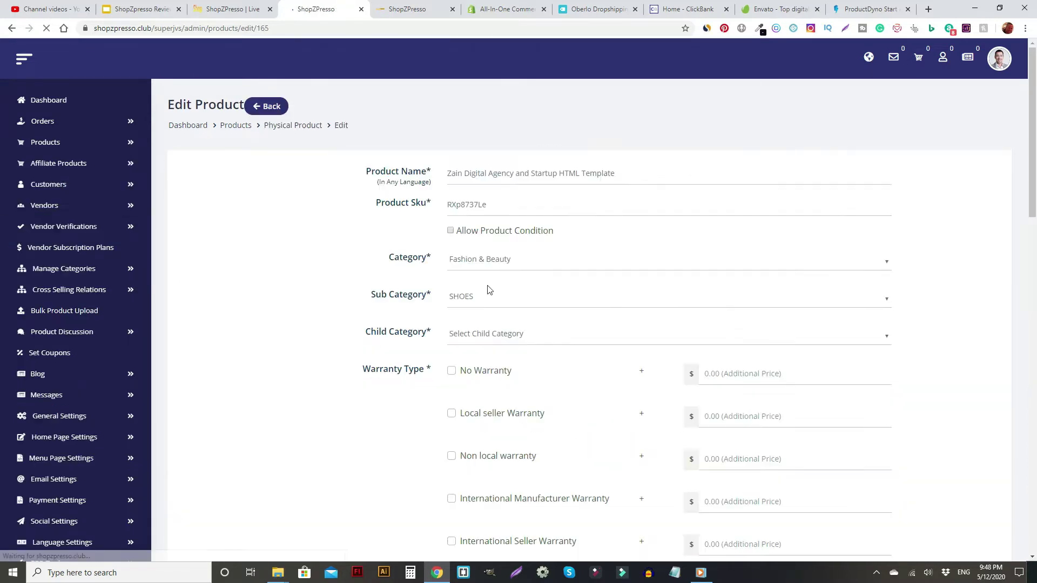
Step: Review the Edit Product form from category and warranty types through images, cross-selling, pricing and descriptions to the tags
{"action": "scroll", "coordinate": [651, 355], "scroll_direction": "down", "scroll_amount": 3}
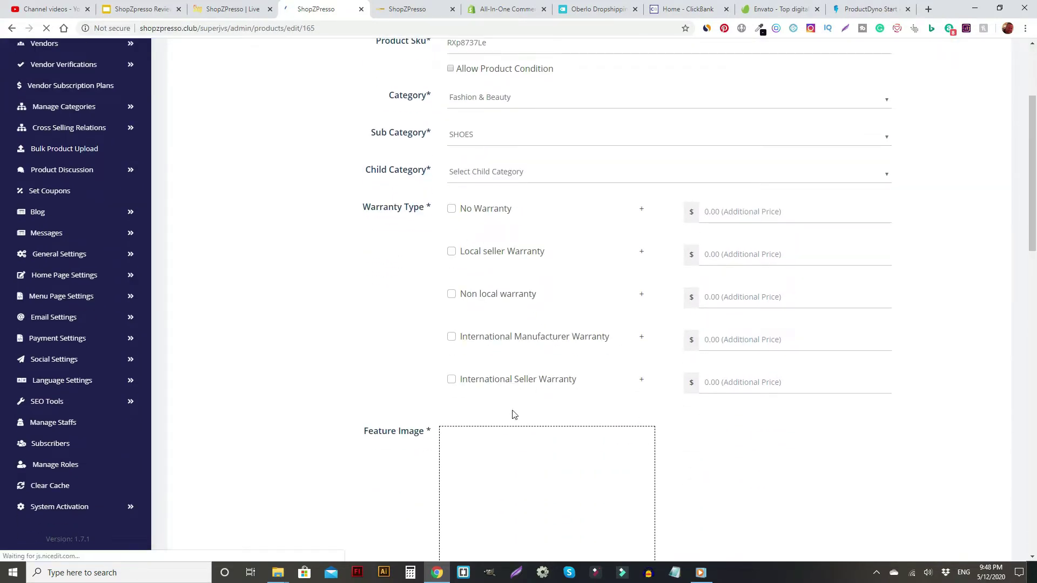
{"action": "scroll", "coordinate": [487, 413], "scroll_direction": "down", "scroll_amount": 2}
{"action": "scroll", "coordinate": [368, 418], "scroll_direction": "down", "scroll_amount": 4}
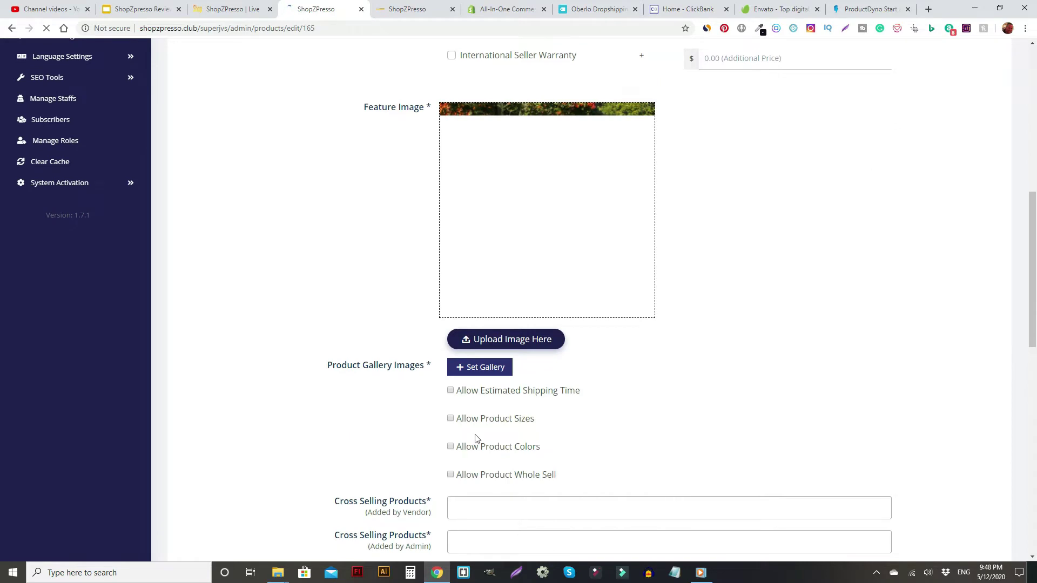
{"action": "scroll", "coordinate": [486, 416], "scroll_direction": "down", "scroll_amount": 1}
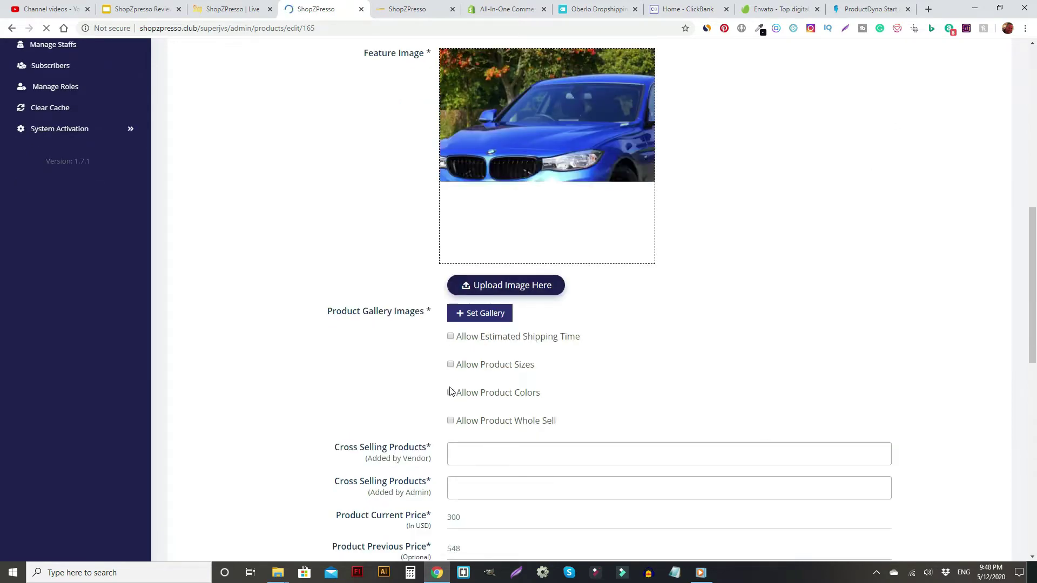
{"action": "scroll", "coordinate": [411, 435], "scroll_direction": "down", "scroll_amount": 3}
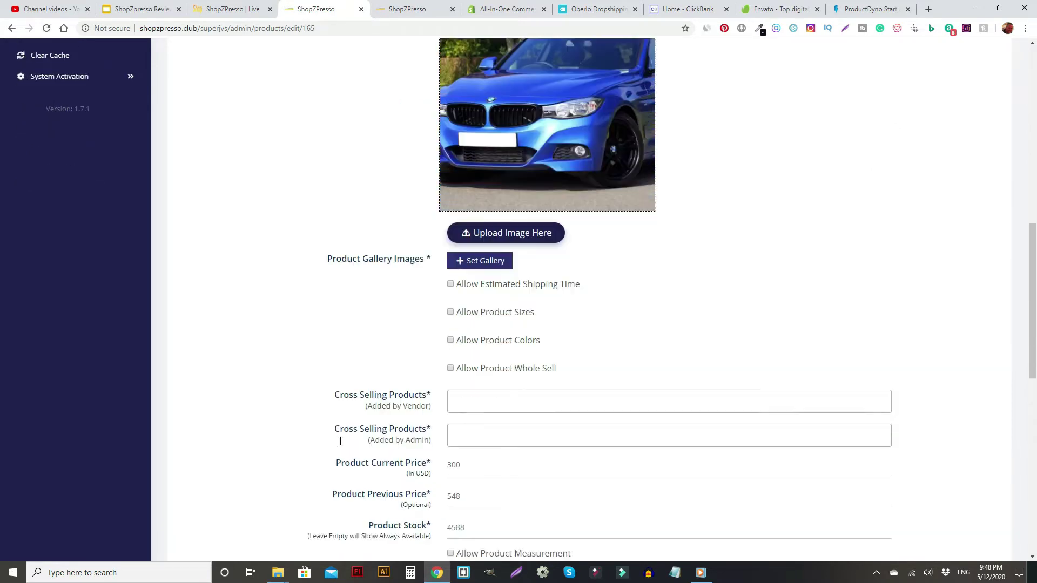
{"action": "scroll", "coordinate": [479, 292], "scroll_direction": "down", "scroll_amount": 2}
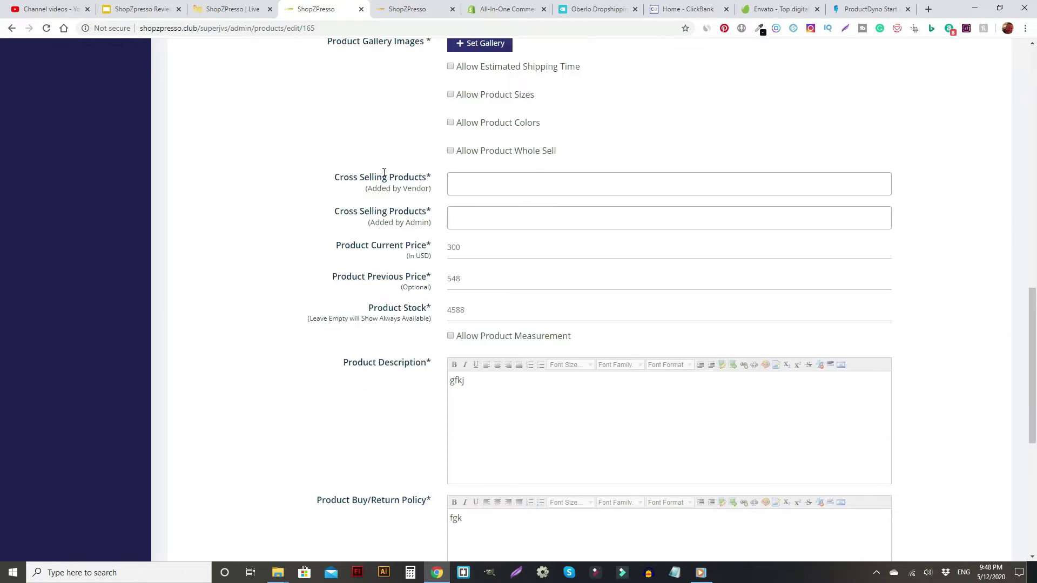
{"action": "scroll", "coordinate": [254, 289], "scroll_direction": "down", "scroll_amount": 4}
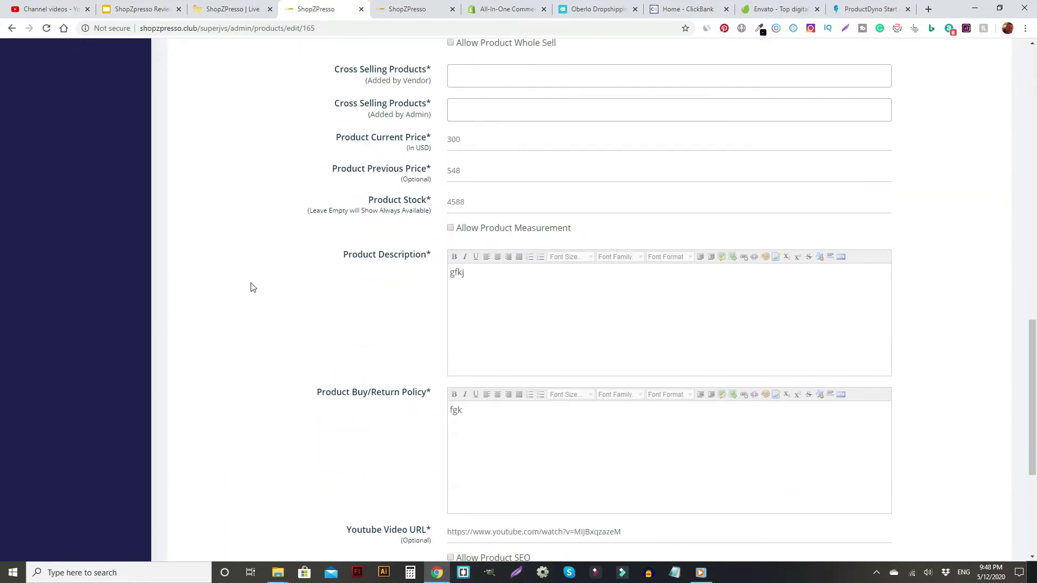
{"action": "scroll", "coordinate": [251, 285], "scroll_direction": "down", "scroll_amount": 1}
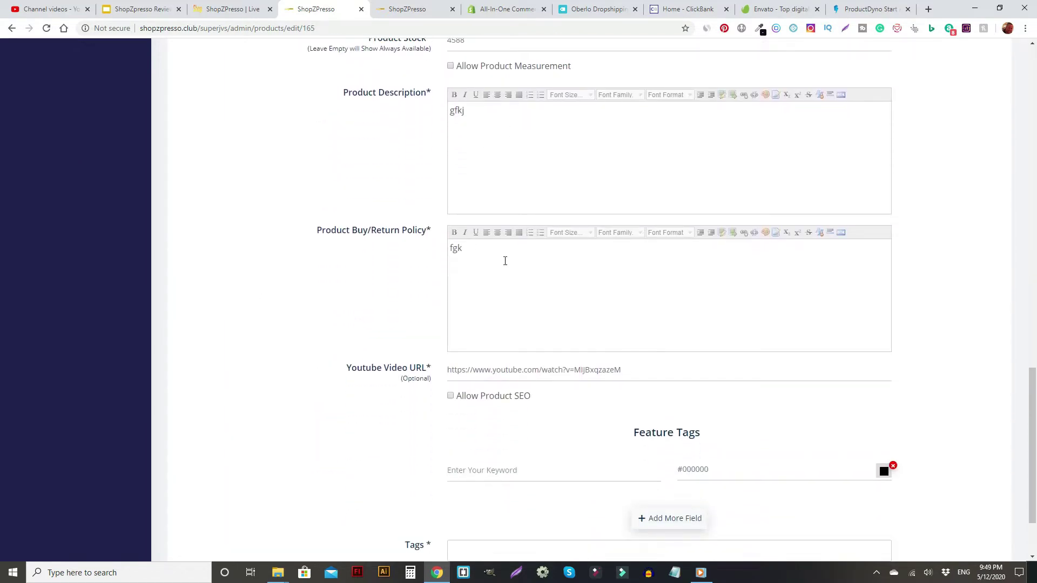
{"action": "scroll", "coordinate": [481, 274], "scroll_direction": "down", "scroll_amount": 2}
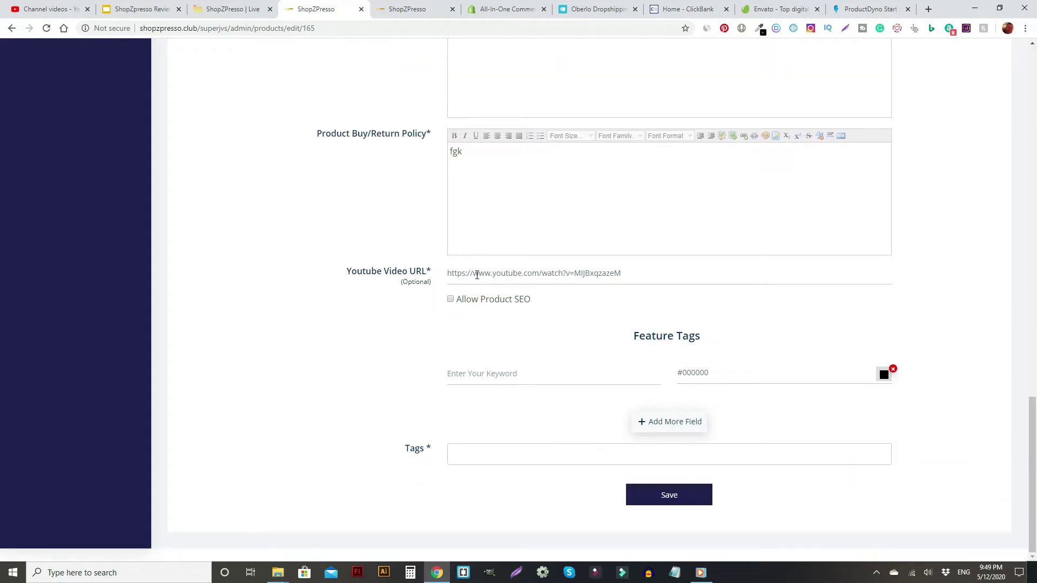
Step: Go back to the Product Description and Buy/Return Policy editors and place the cursor in each, ending in the description
{"action": "scroll", "coordinate": [421, 314], "scroll_direction": "up", "scroll_amount": 1}
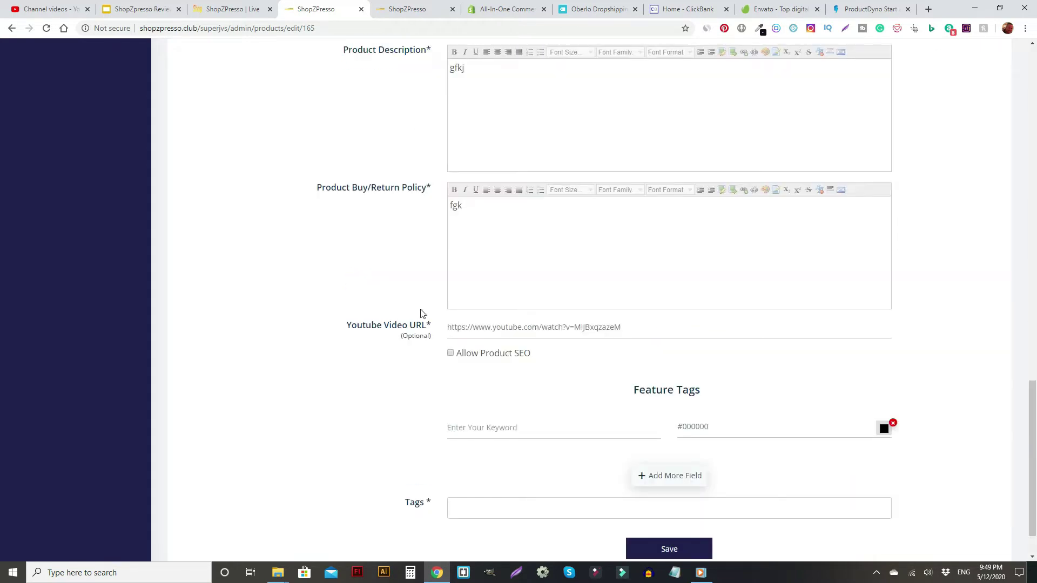
{"action": "scroll", "coordinate": [528, 271], "scroll_direction": "up", "scroll_amount": 3}
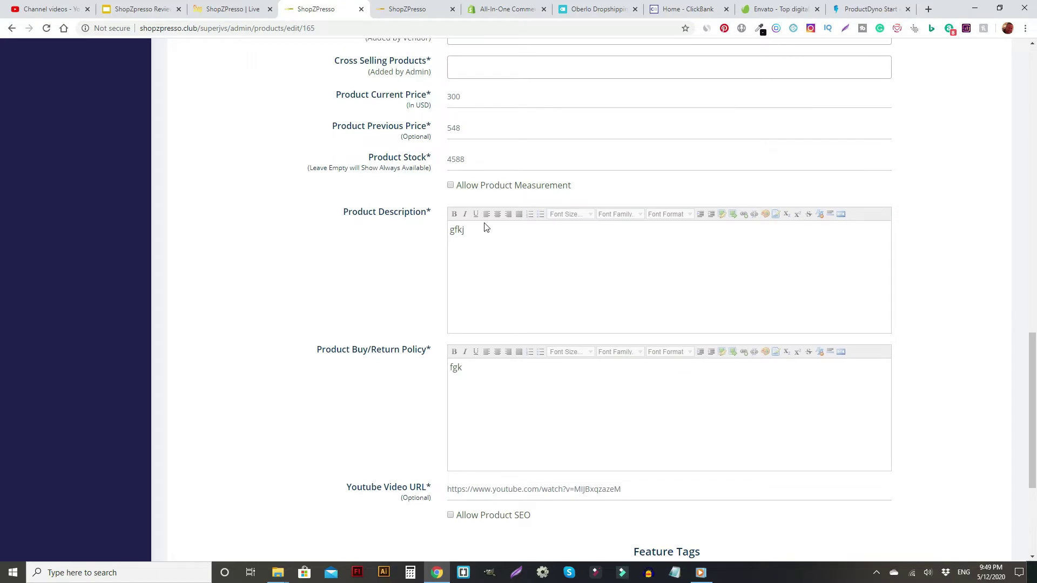
{"action": "left_click", "coordinate": [523, 271]}
{"action": "left_click", "coordinate": [558, 394]}
{"action": "left_click", "coordinate": [506, 265]}
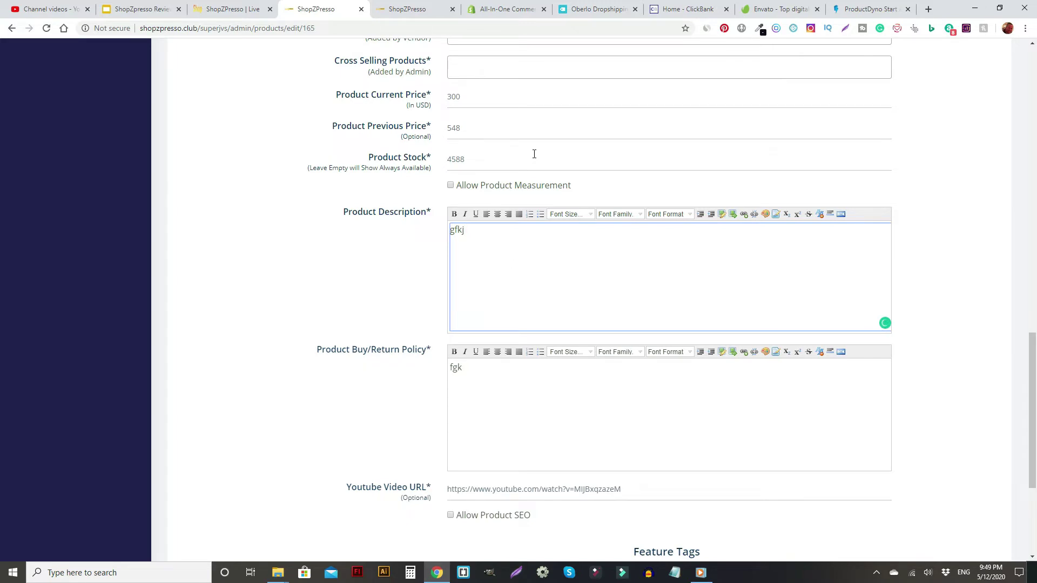
Step: Glance at the Shopify page, return to the Edit Product form and look over its return policy, video URL, SEO and tag fields
{"action": "left_click", "coordinate": [502, 9]}
{"action": "left_click", "coordinate": [324, 6]}
{"action": "scroll", "coordinate": [321, 408], "scroll_direction": "down", "scroll_amount": 4}
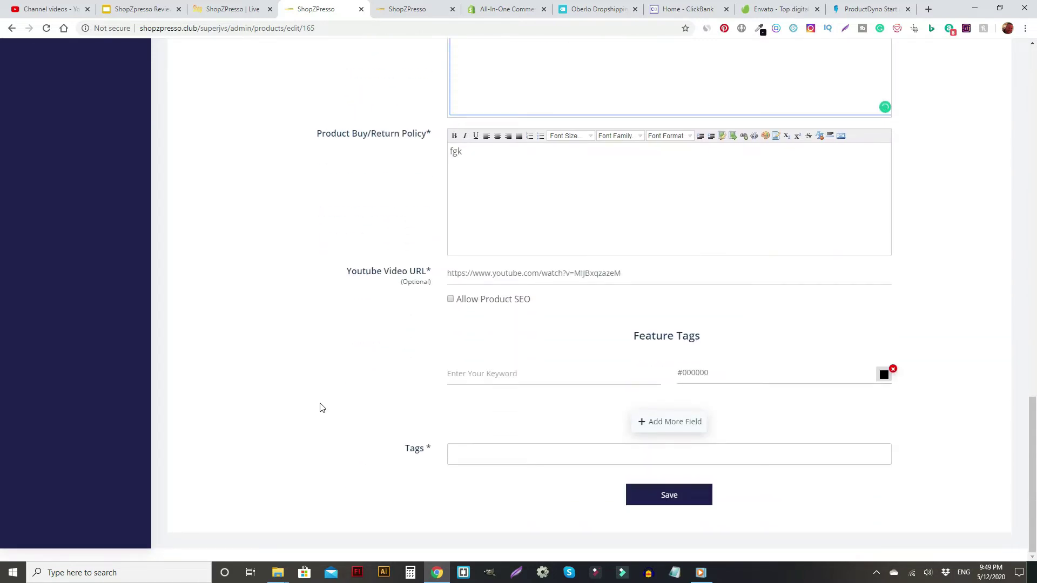
{"action": "scroll", "coordinate": [329, 394], "scroll_direction": "up", "scroll_amount": 4}
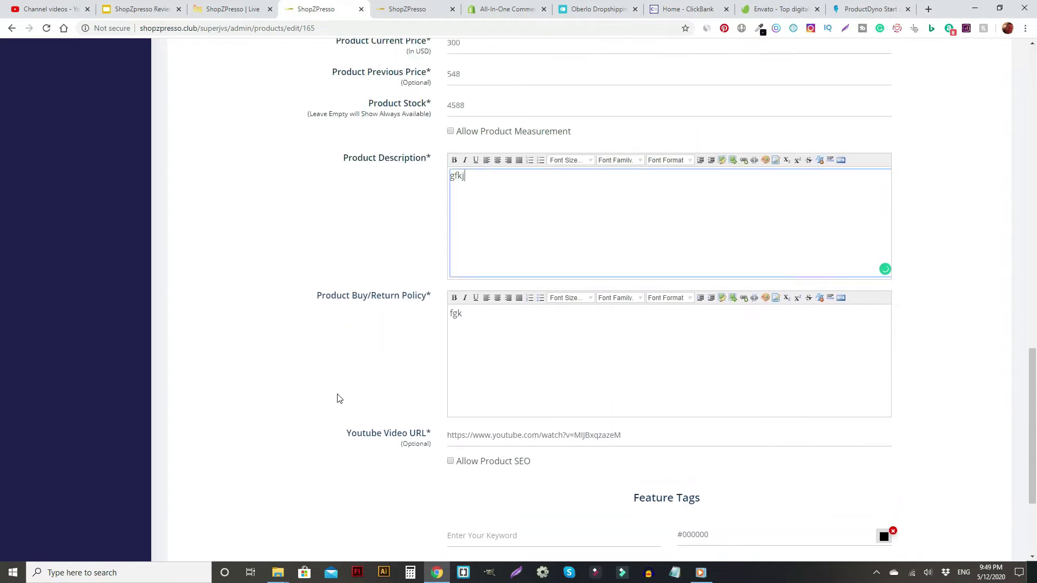
{"action": "scroll", "coordinate": [338, 398], "scroll_direction": "down", "scroll_amount": 4}
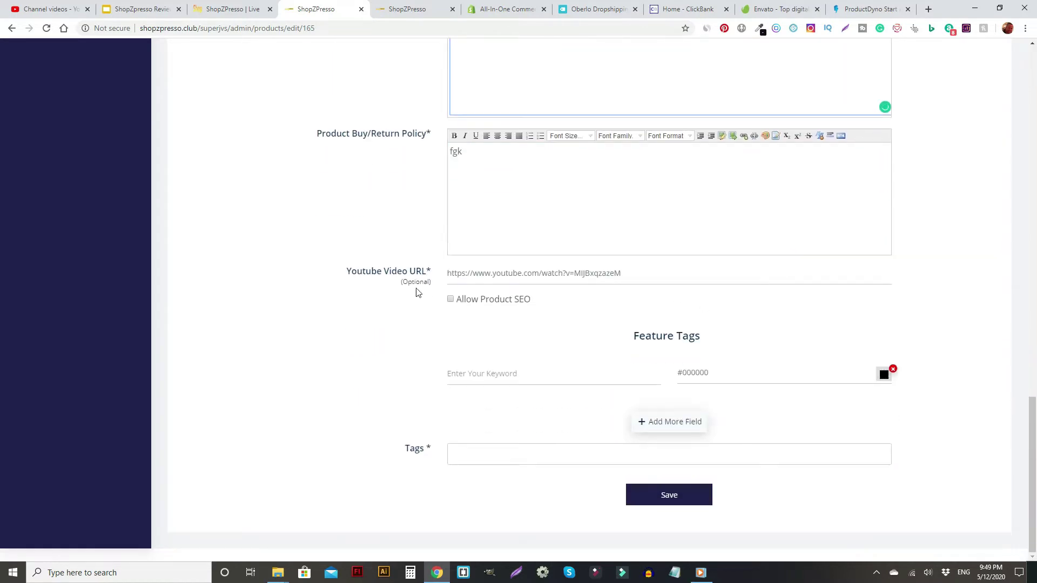
{"action": "scroll", "coordinate": [266, 417], "scroll_direction": "up", "scroll_amount": 16}
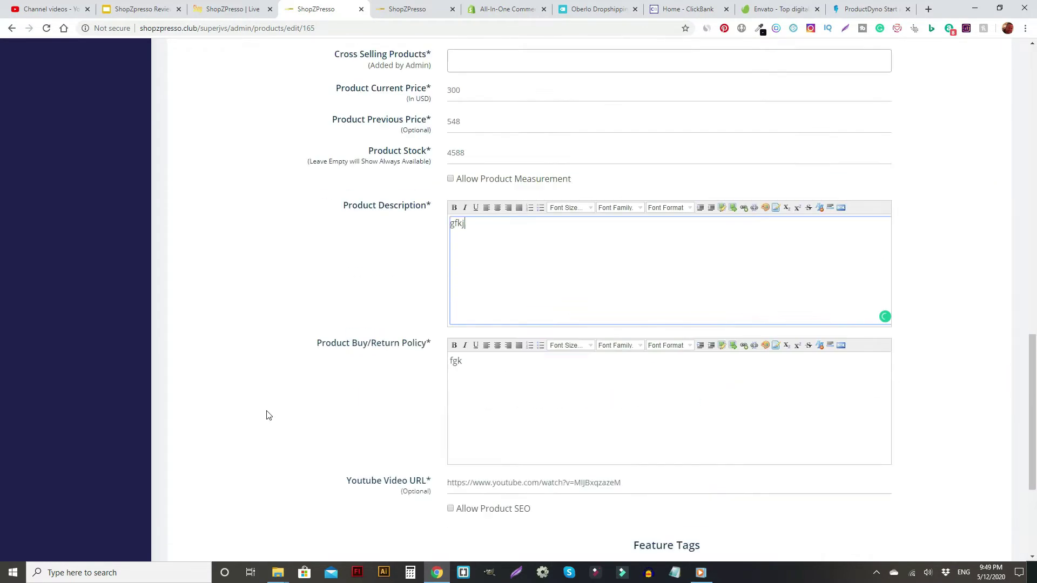
{"action": "scroll", "coordinate": [324, 399], "scroll_direction": "up", "scroll_amount": 5}
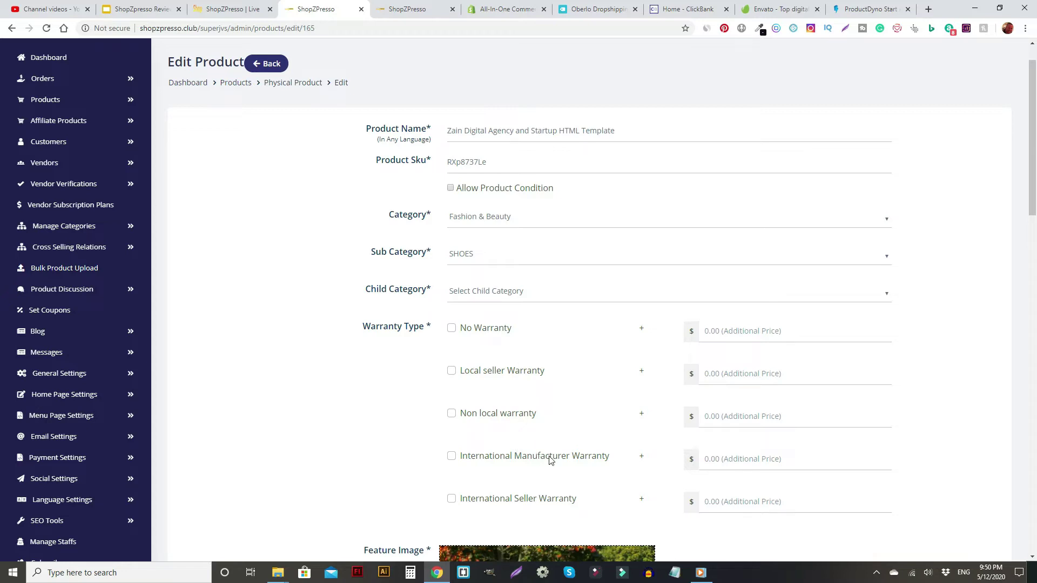
Step: Review the Edit Product form again from the category and warranty options through pricing and descriptions to the feature tags
{"action": "scroll", "coordinate": [551, 511], "scroll_direction": "down", "scroll_amount": 1}
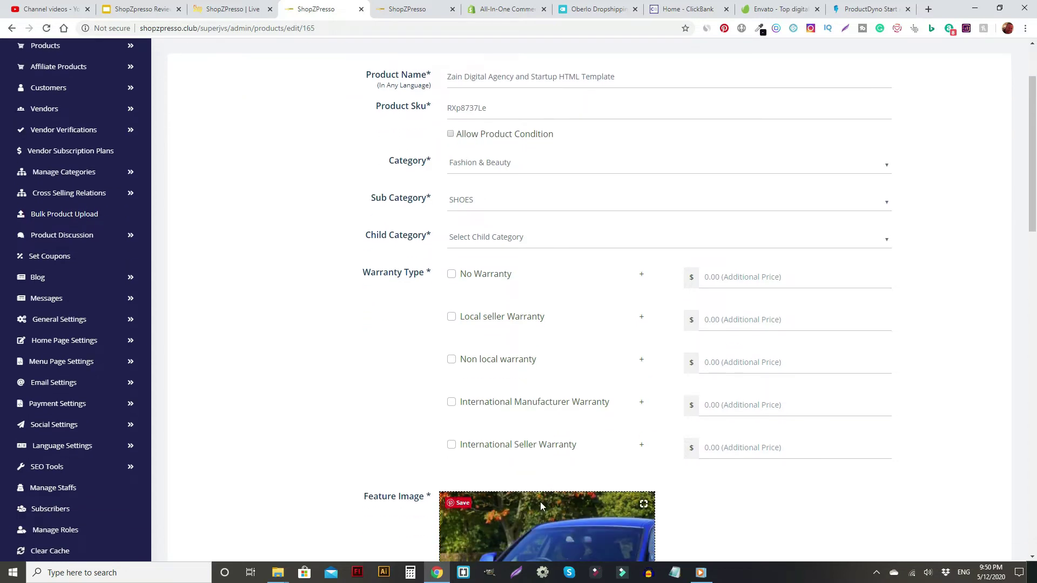
{"action": "scroll", "coordinate": [452, 398], "scroll_direction": "down", "scroll_amount": 2}
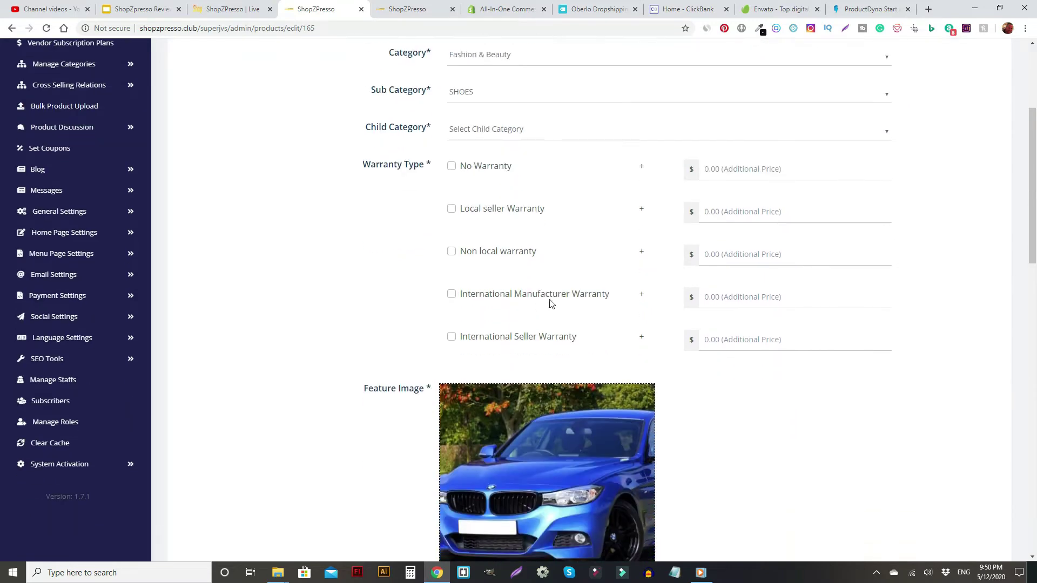
{"action": "scroll", "coordinate": [407, 364], "scroll_direction": "down", "scroll_amount": 8}
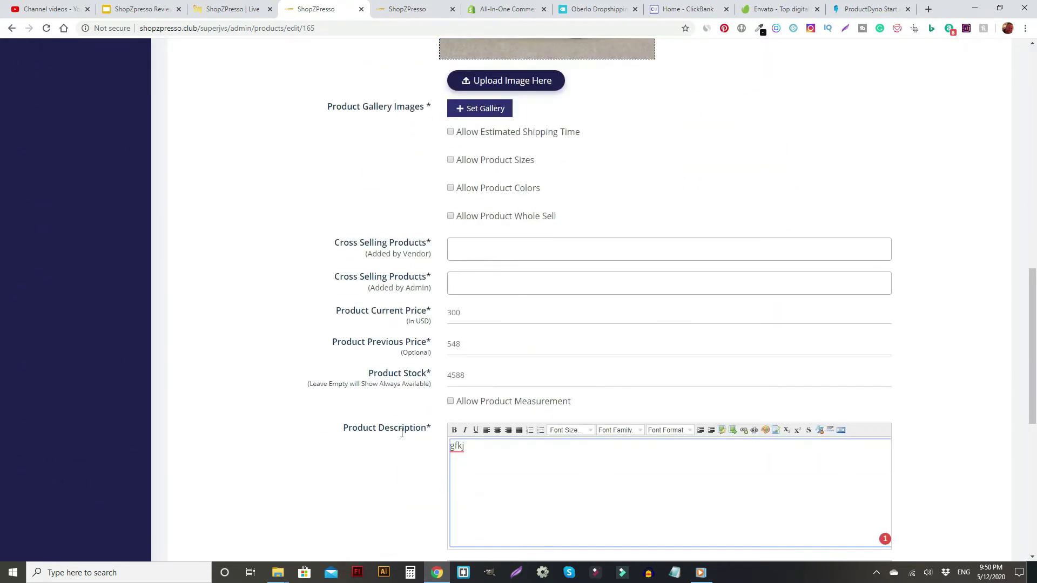
{"action": "scroll", "coordinate": [401, 434], "scroll_direction": "down", "scroll_amount": 2}
{"action": "scroll", "coordinate": [398, 423], "scroll_direction": "down", "scroll_amount": 6}
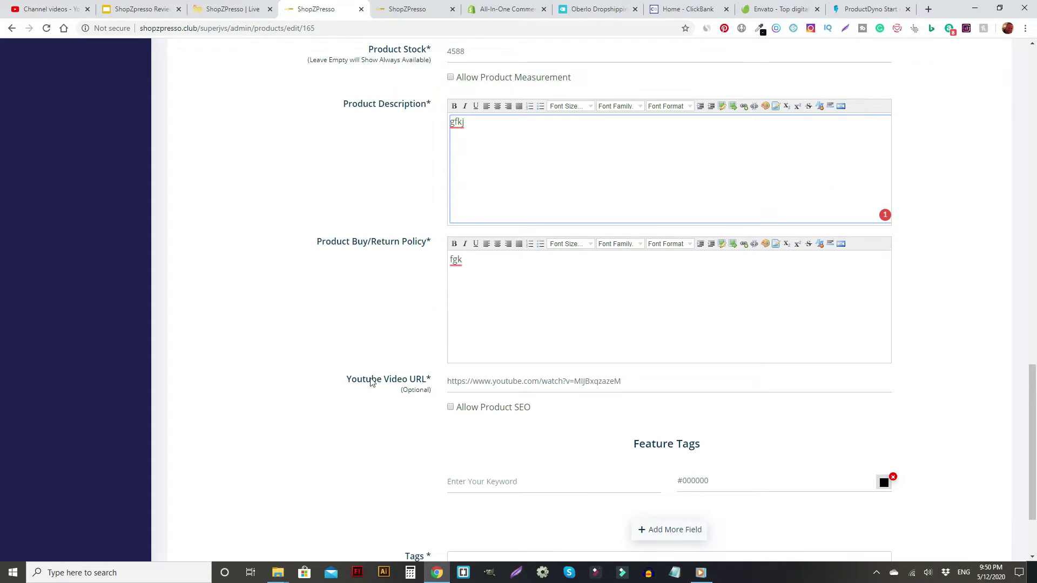
{"action": "scroll", "coordinate": [355, 350], "scroll_direction": "down", "scroll_amount": 2}
{"action": "scroll", "coordinate": [355, 352], "scroll_direction": "up", "scroll_amount": 5}
{"action": "scroll", "coordinate": [354, 355], "scroll_direction": "down", "scroll_amount": 5}
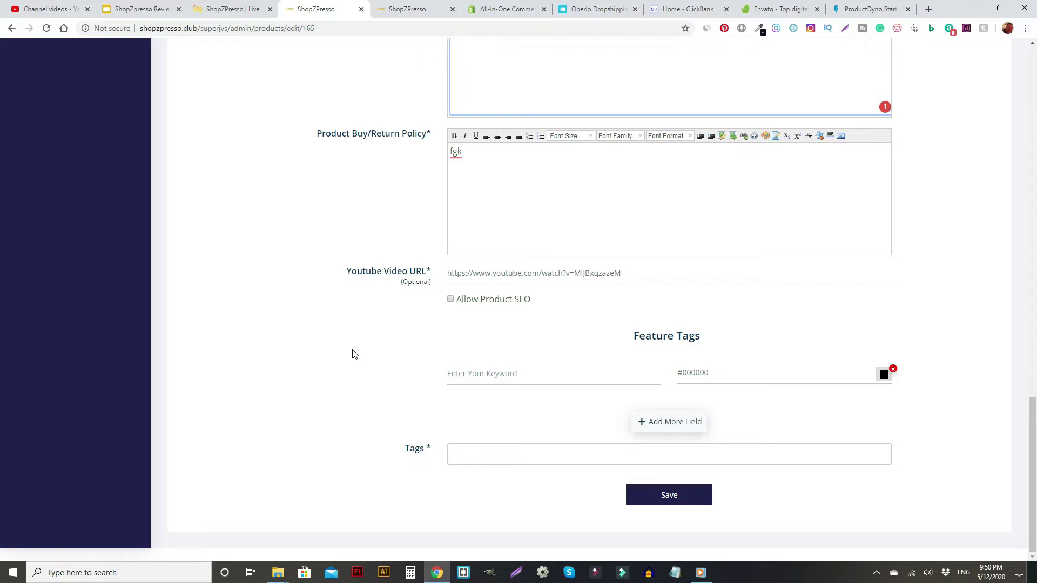
Step: Recheck the pricing, stock, description and return policy fields of the product, and place the cursor in the Tags field
{"action": "scroll", "coordinate": [354, 355], "scroll_direction": "up", "scroll_amount": 9}
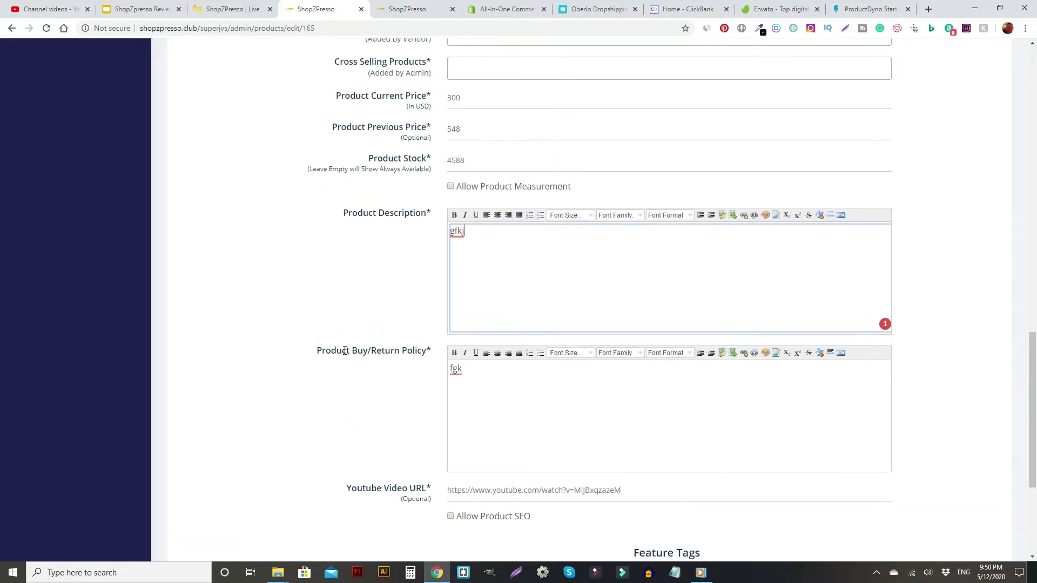
{"action": "scroll", "coordinate": [378, 384], "scroll_direction": "down", "scroll_amount": 9}
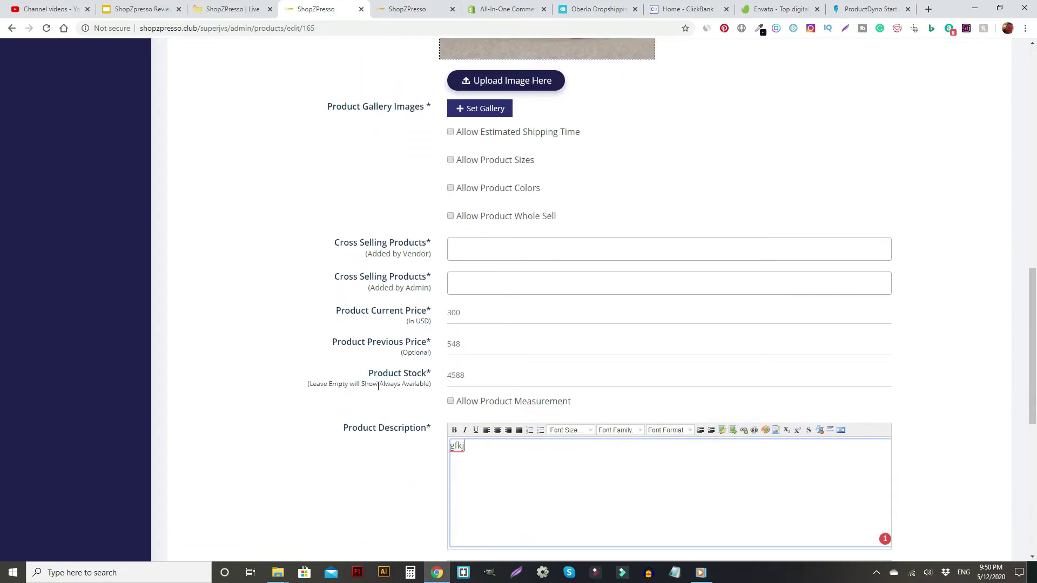
{"action": "scroll", "coordinate": [389, 384], "scroll_direction": "up", "scroll_amount": 5}
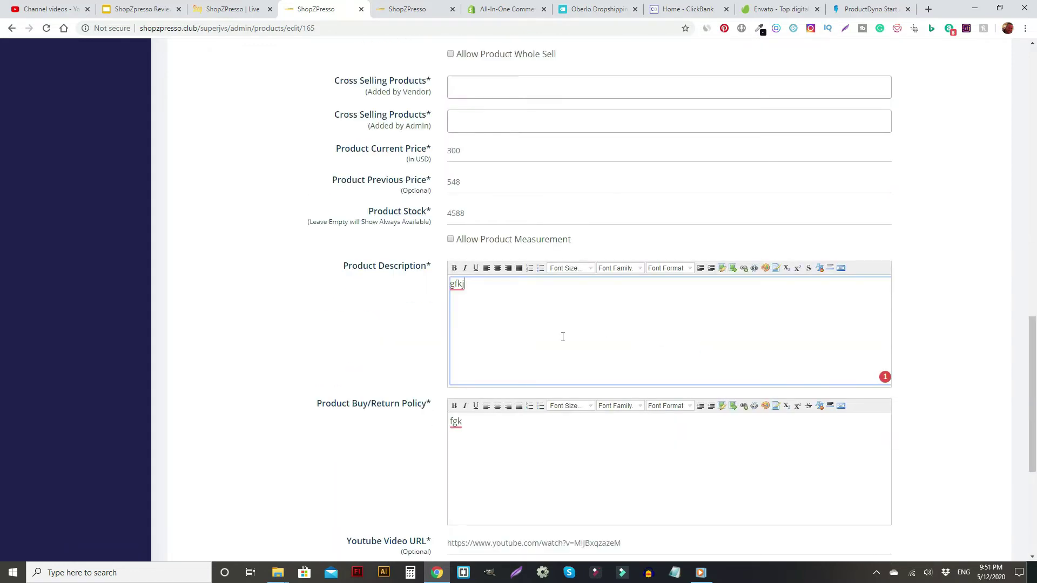
{"action": "scroll", "coordinate": [516, 347], "scroll_direction": "down", "scroll_amount": 3}
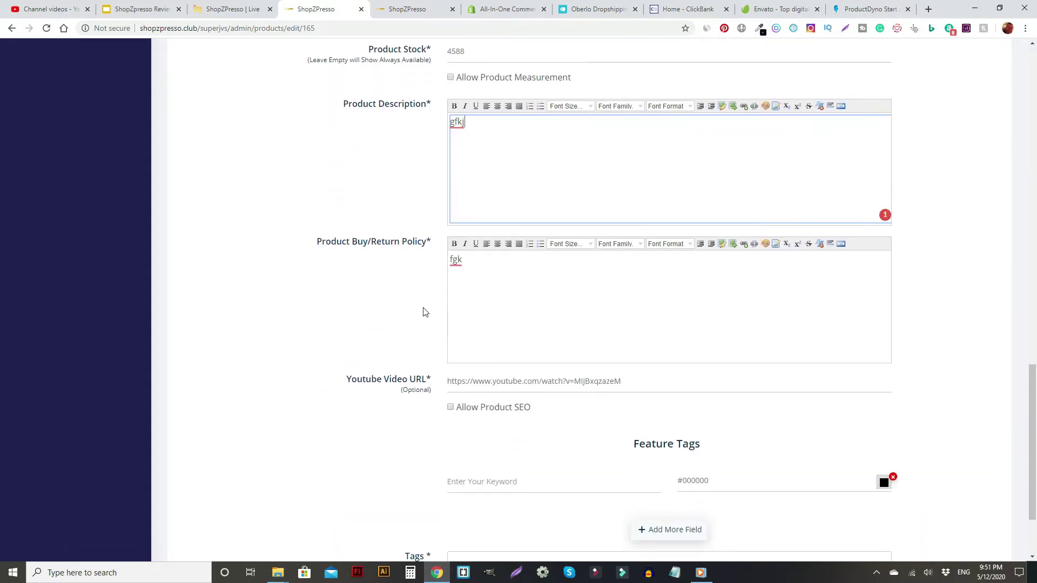
{"action": "scroll", "coordinate": [393, 459], "scroll_direction": "down", "scroll_amount": 2}
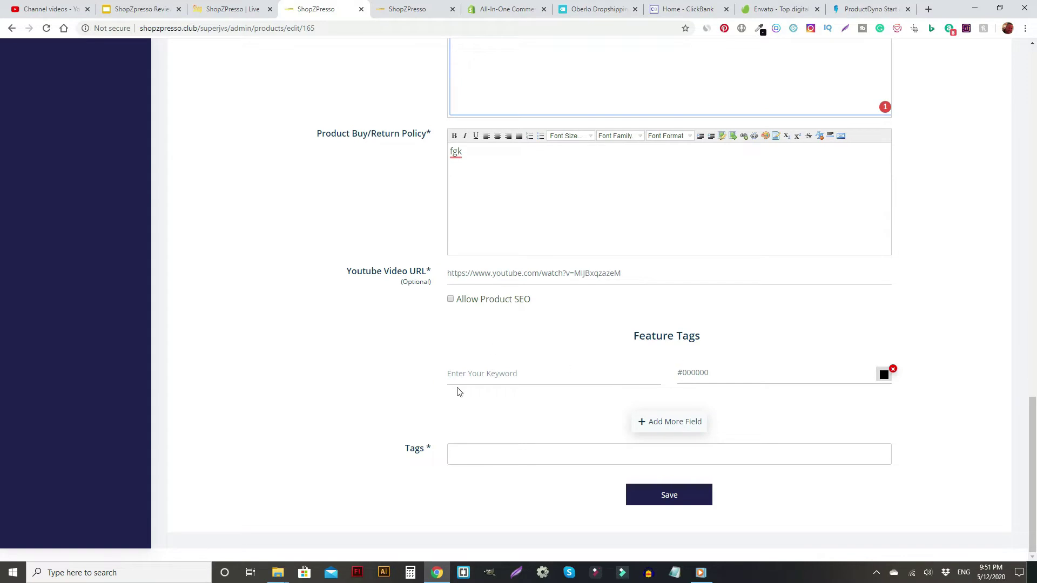
{"action": "left_click", "coordinate": [501, 457]}
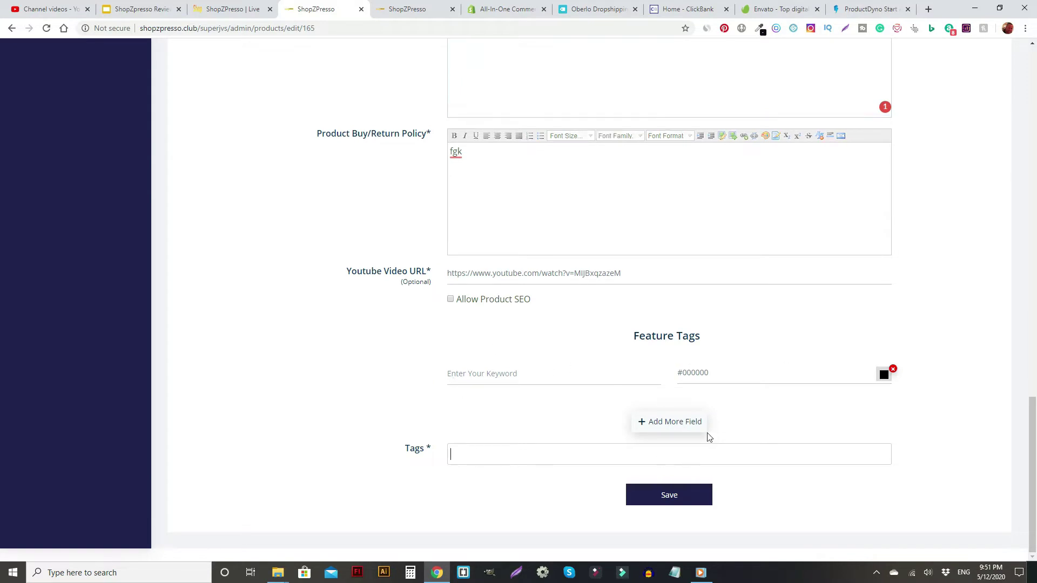
Step: Look back over the product form up to its name and open the form for adding an affiliate product
{"action": "scroll", "coordinate": [346, 434], "scroll_direction": "up", "scroll_amount": 15}
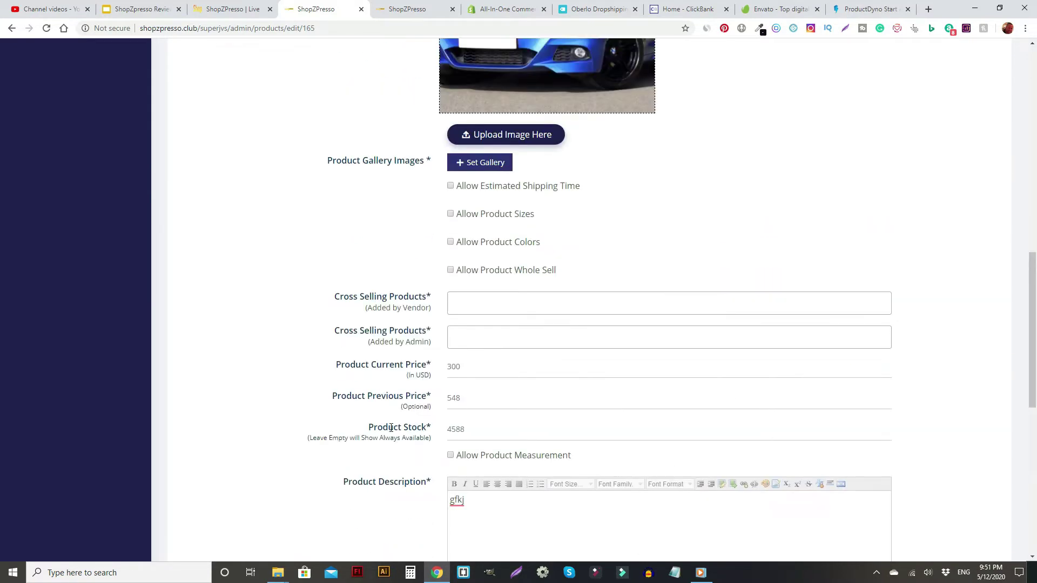
{"action": "scroll", "coordinate": [398, 430], "scroll_direction": "up", "scroll_amount": 3}
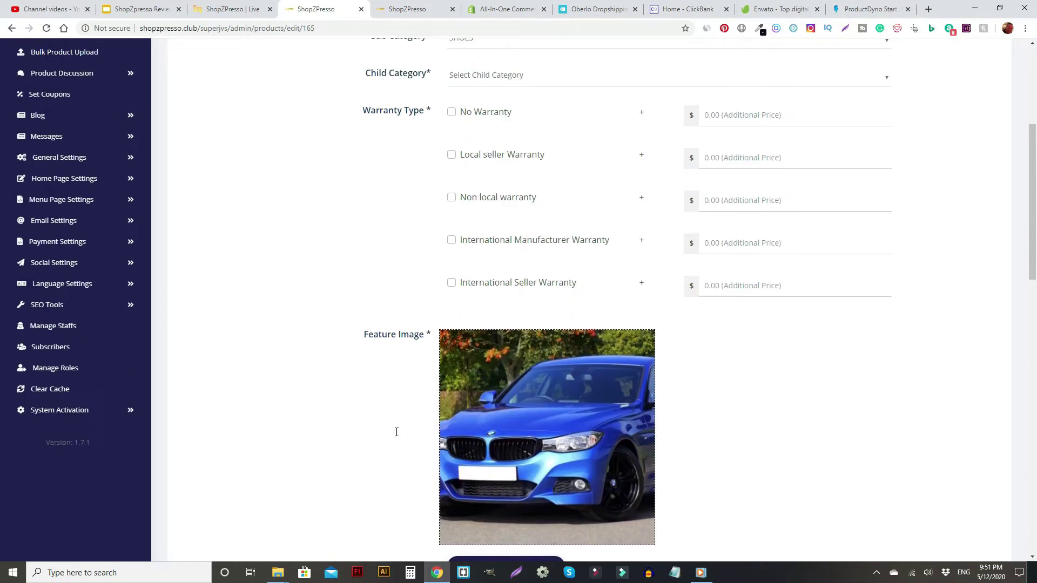
{"action": "scroll", "coordinate": [396, 432], "scroll_direction": "up", "scroll_amount": 2}
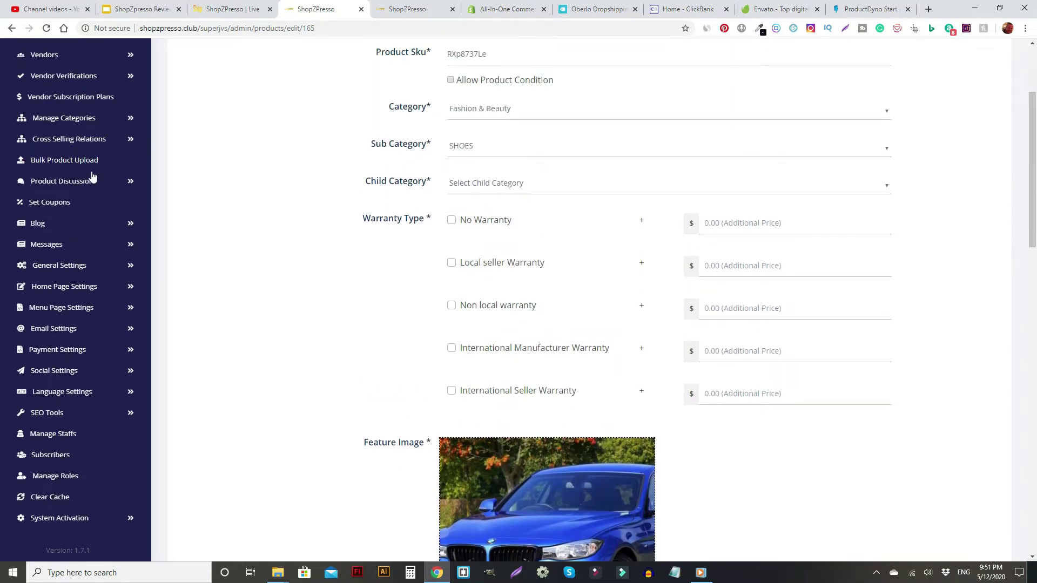
{"action": "scroll", "coordinate": [77, 265], "scroll_direction": "up", "scroll_amount": 3}
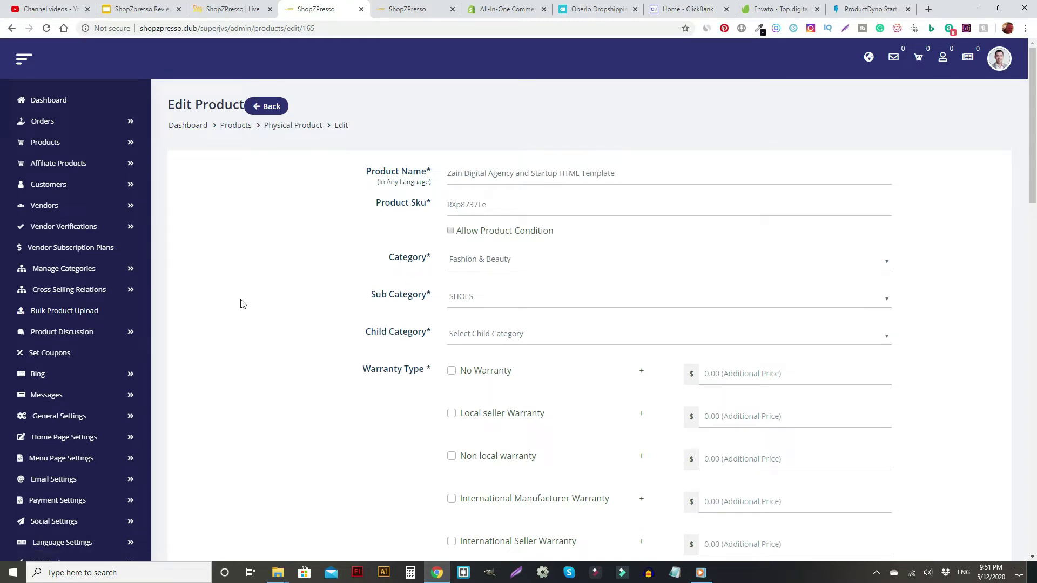
{"action": "left_click", "coordinate": [75, 167]}
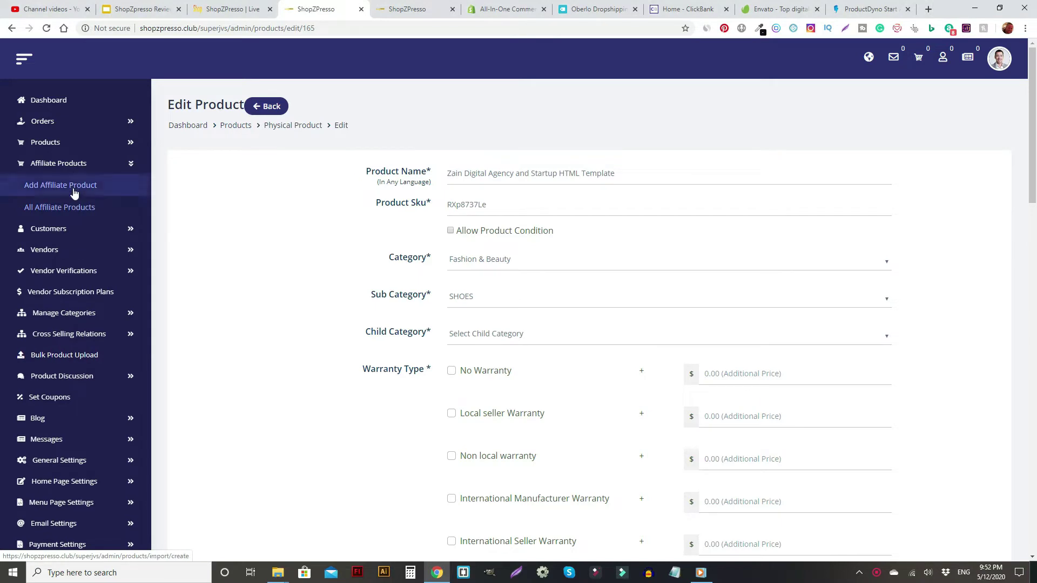
{"action": "left_click", "coordinate": [69, 194]}
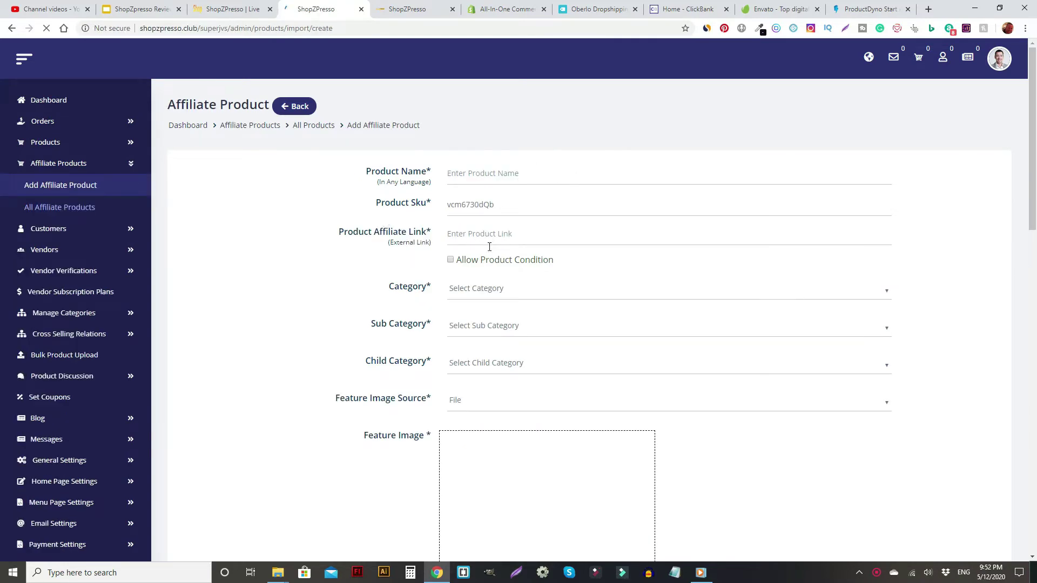
Step: Check the available category options on the Affiliate Product form and close the list without choosing one
{"action": "scroll", "coordinate": [485, 252], "scroll_direction": "down", "scroll_amount": 1}
{"action": "left_click", "coordinate": [886, 236]}
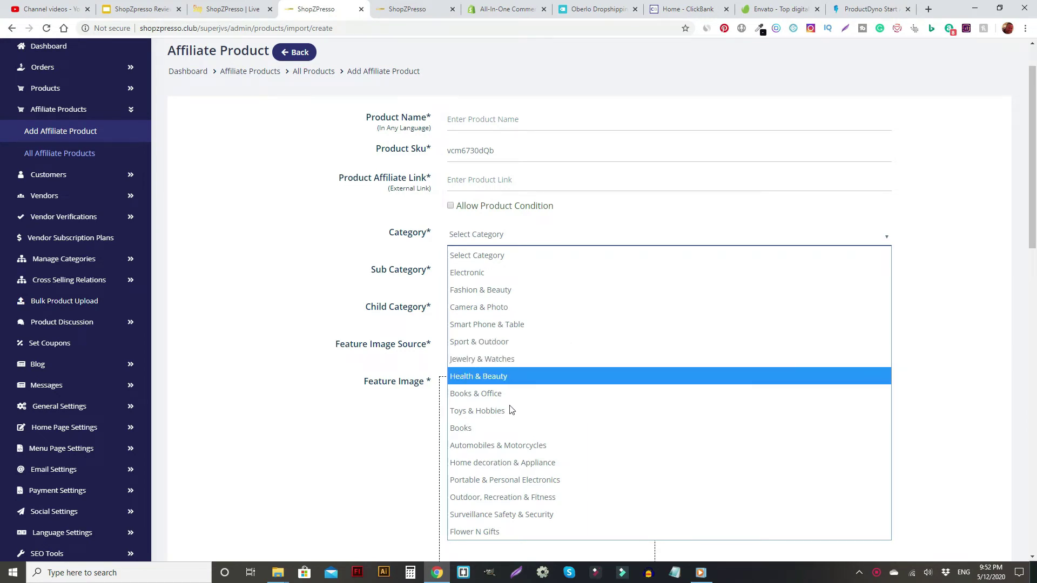
{"action": "left_click", "coordinate": [330, 412]}
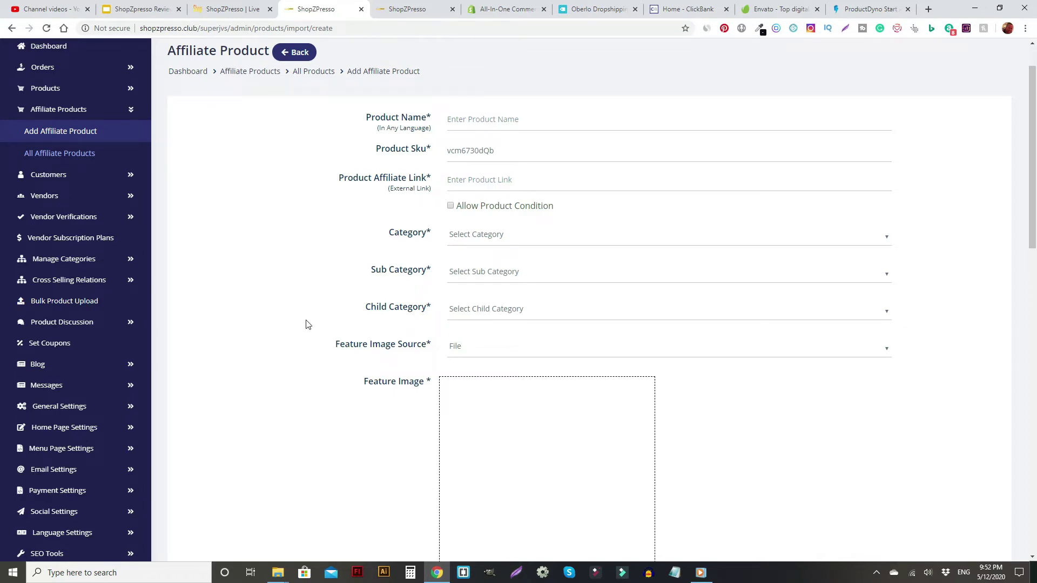
Step: Review the Affiliate Product form from image source and gallery through pricing, descriptions and video URL to the tags
{"action": "scroll", "coordinate": [302, 358], "scroll_direction": "down", "scroll_amount": 1}
{"action": "scroll", "coordinate": [302, 361], "scroll_direction": "down", "scroll_amount": 2}
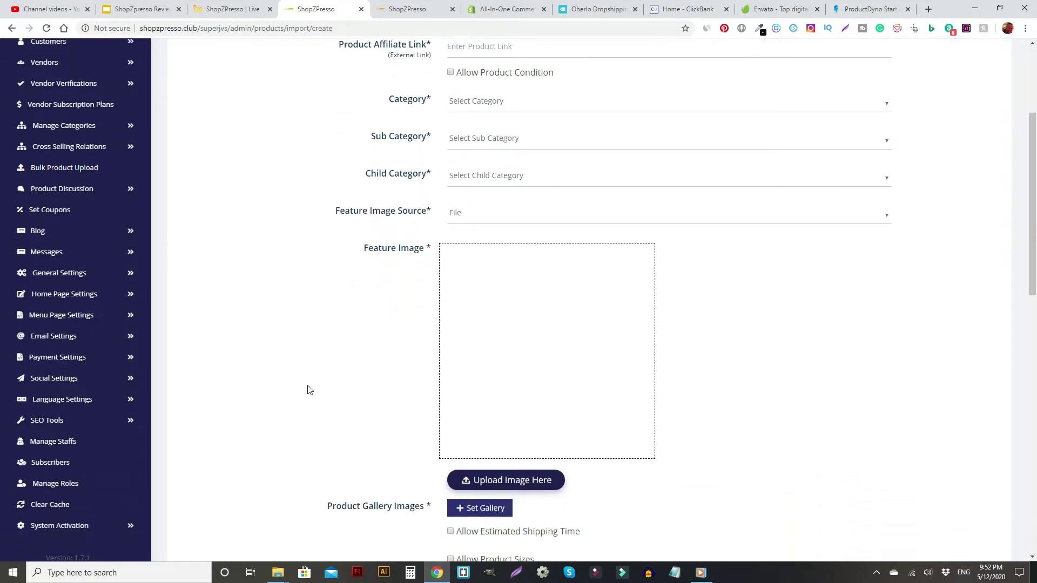
{"action": "scroll", "coordinate": [360, 381], "scroll_direction": "down", "scroll_amount": 3}
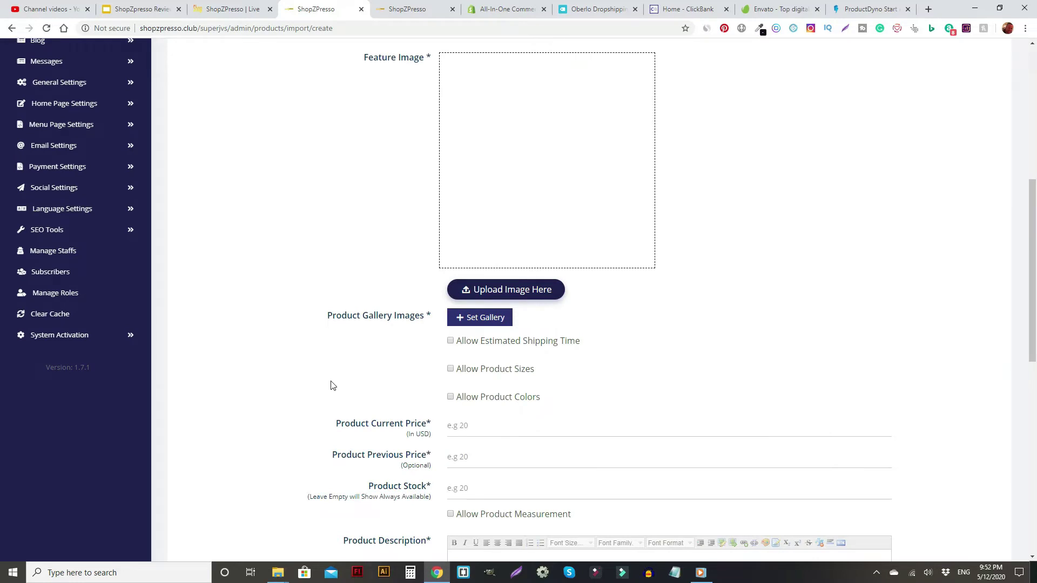
{"action": "scroll", "coordinate": [327, 381], "scroll_direction": "down", "scroll_amount": 5}
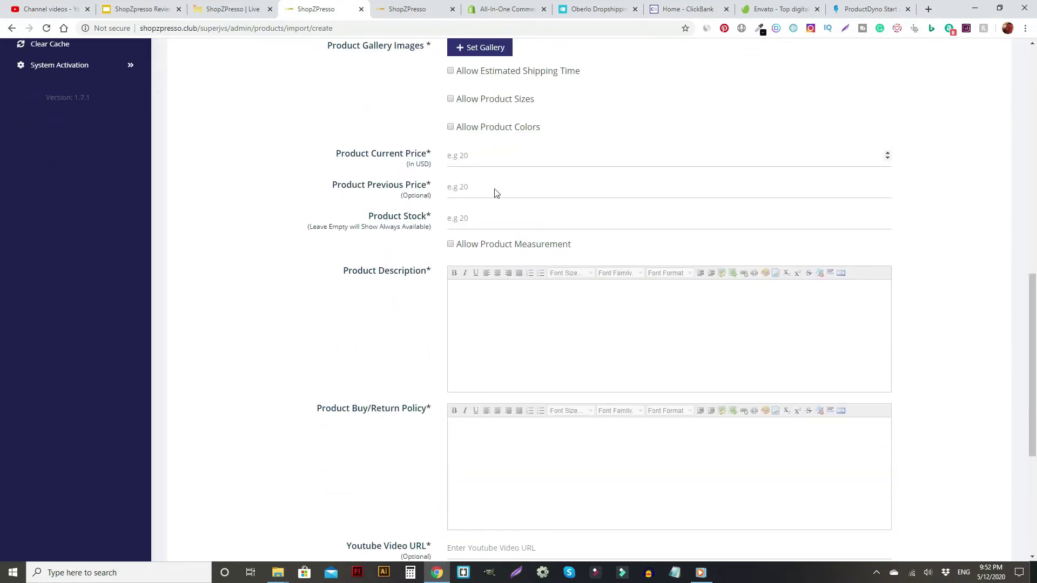
{"action": "scroll", "coordinate": [537, 327], "scroll_direction": "down", "scroll_amount": 5}
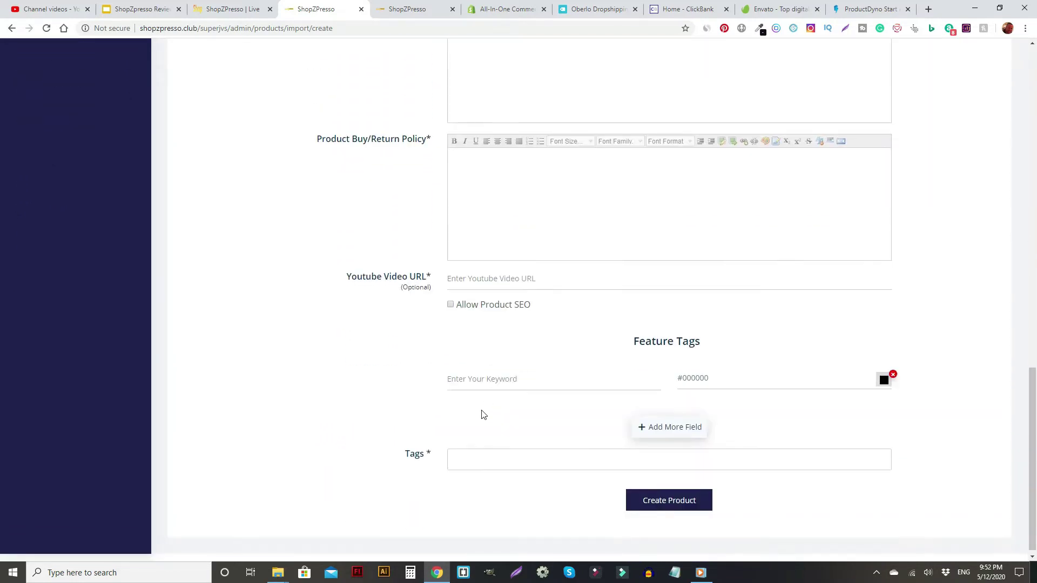
{"action": "scroll", "coordinate": [303, 412], "scroll_direction": "up", "scroll_amount": 15}
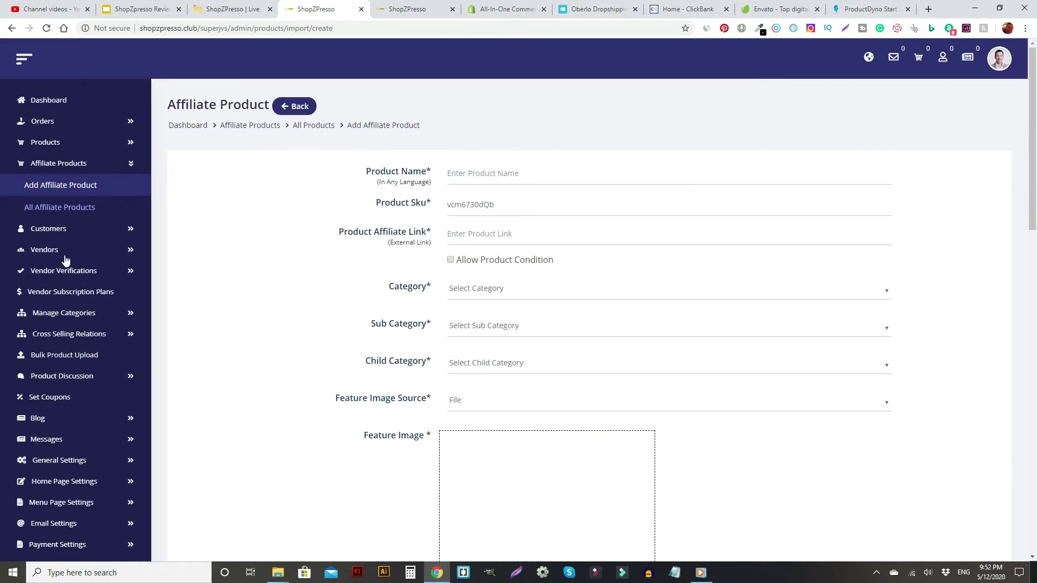
Step: View the customers list, the customer withdraws and the customer transactions
{"action": "left_click", "coordinate": [48, 229]}
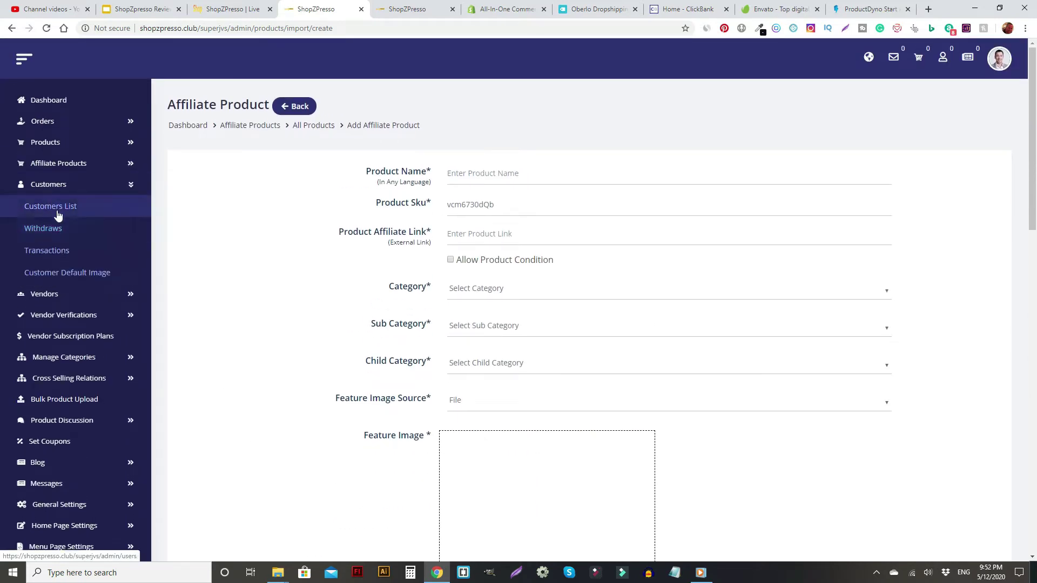
{"action": "left_click", "coordinate": [57, 215]}
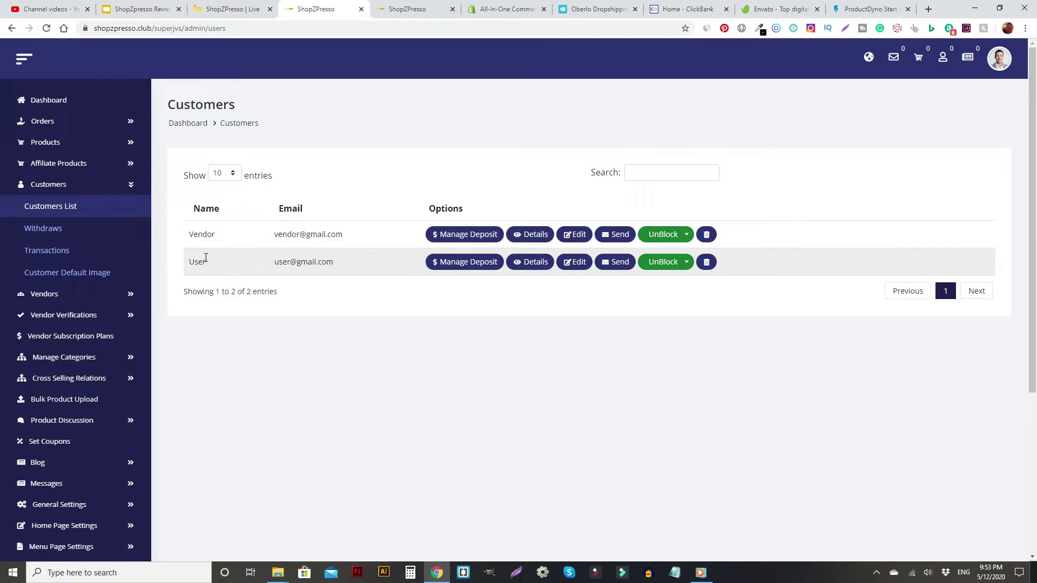
{"action": "left_click", "coordinate": [76, 231]}
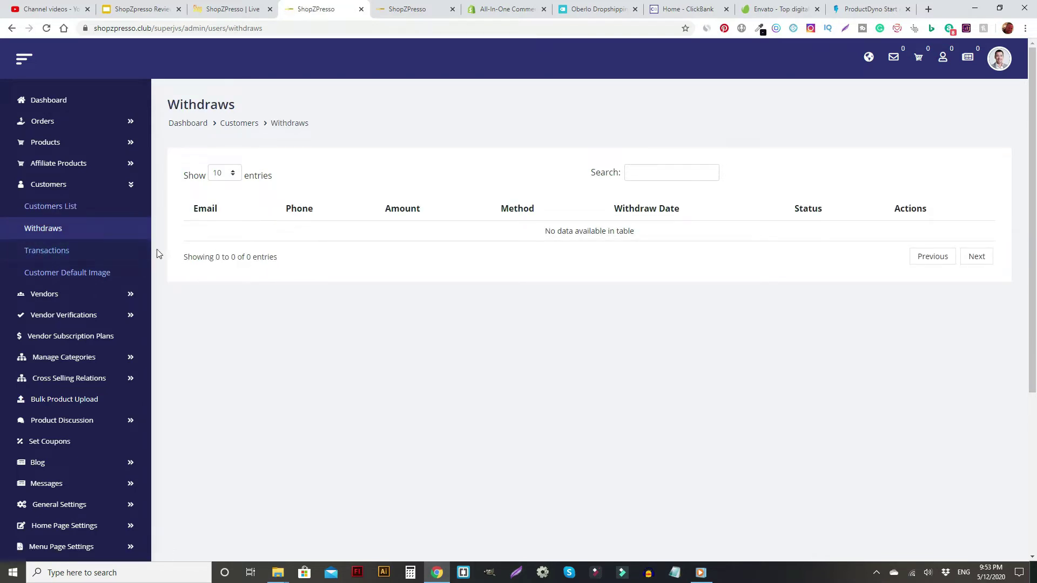
{"action": "left_click", "coordinate": [53, 257]}
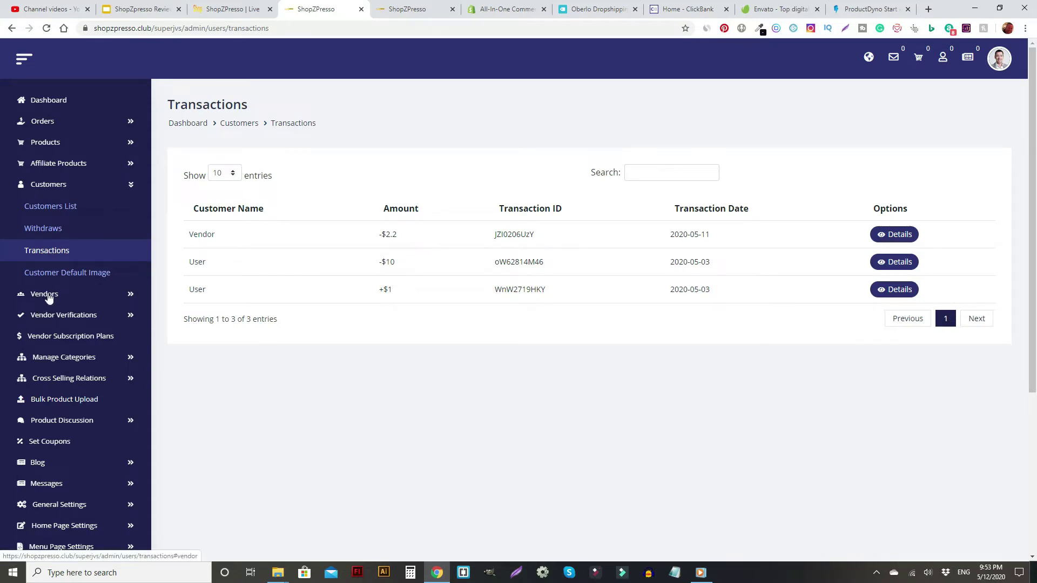
Step: Look at the options of the Vendors section and open the Vendor Subscriptions page
{"action": "left_click", "coordinate": [49, 296]}
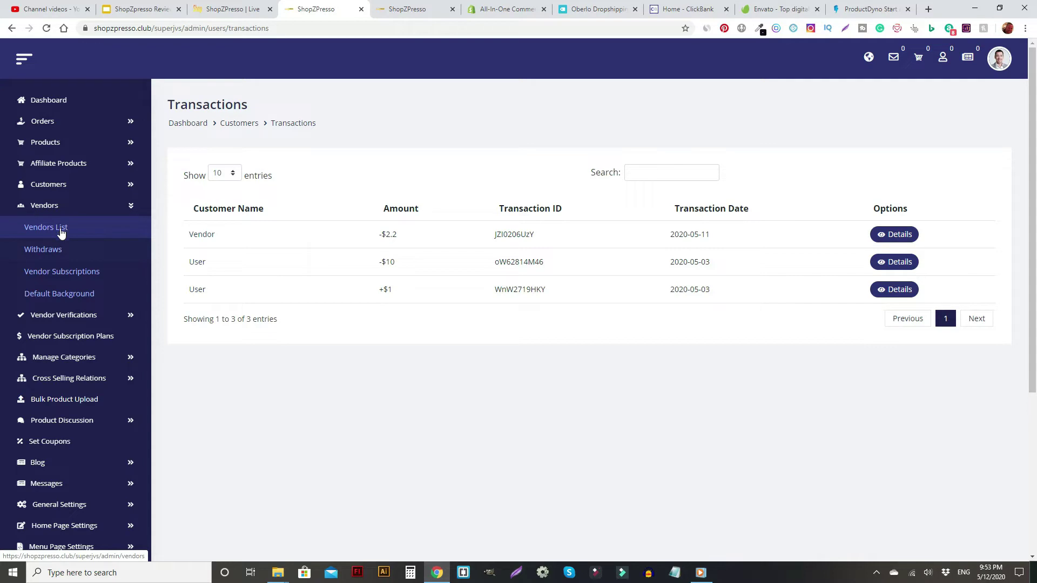
{"action": "left_click", "coordinate": [66, 276]}
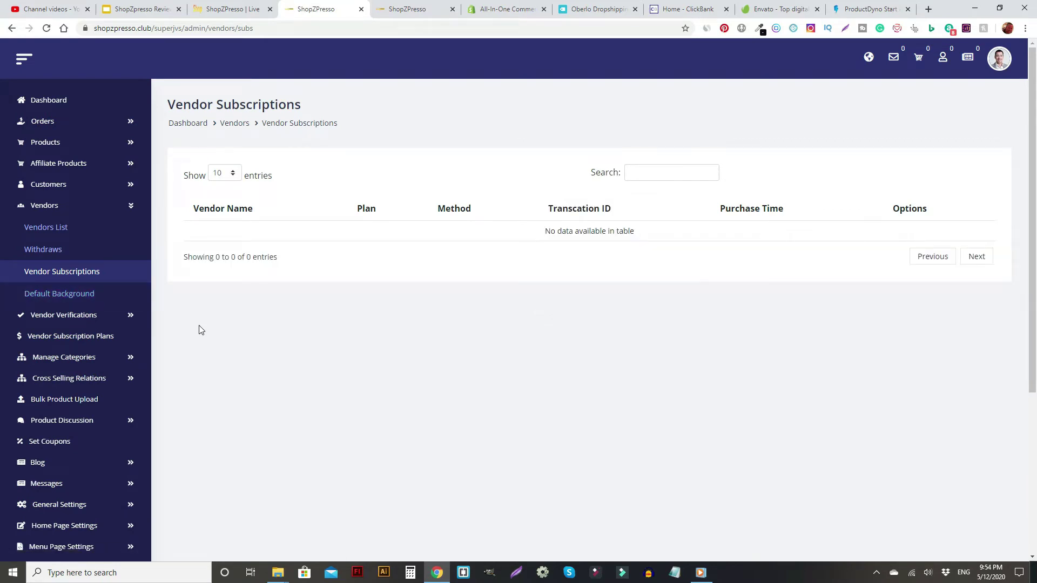
Step: View the pending vendor verifications and the Vendor Subscription Plans page
{"action": "left_click", "coordinate": [71, 317]}
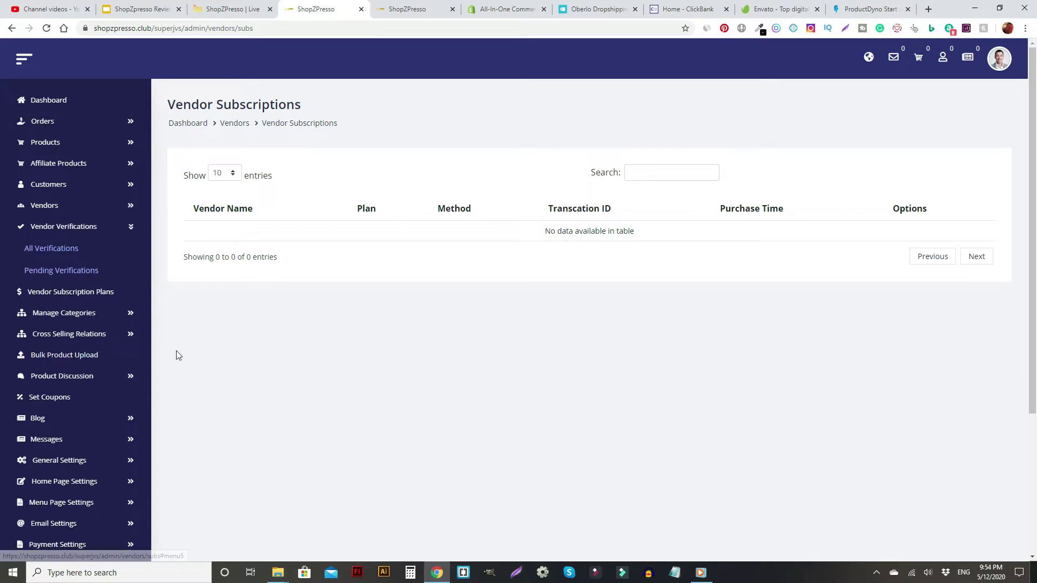
{"action": "left_click", "coordinate": [59, 255]}
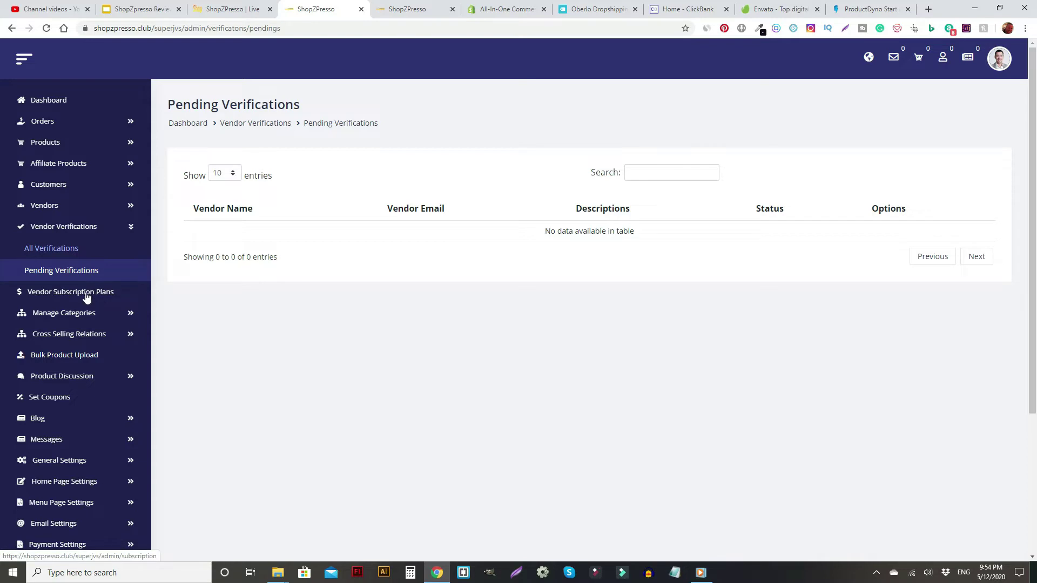
{"action": "left_click", "coordinate": [61, 293]}
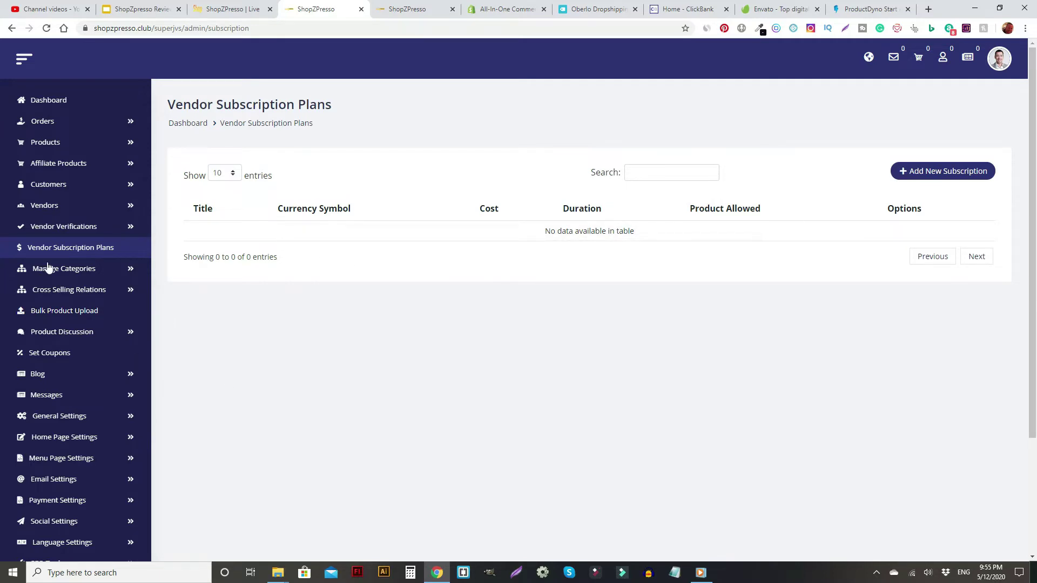
Step: Open the main product categories, review the edit form of the Books & Office category and close it without saving
{"action": "left_click", "coordinate": [96, 273]}
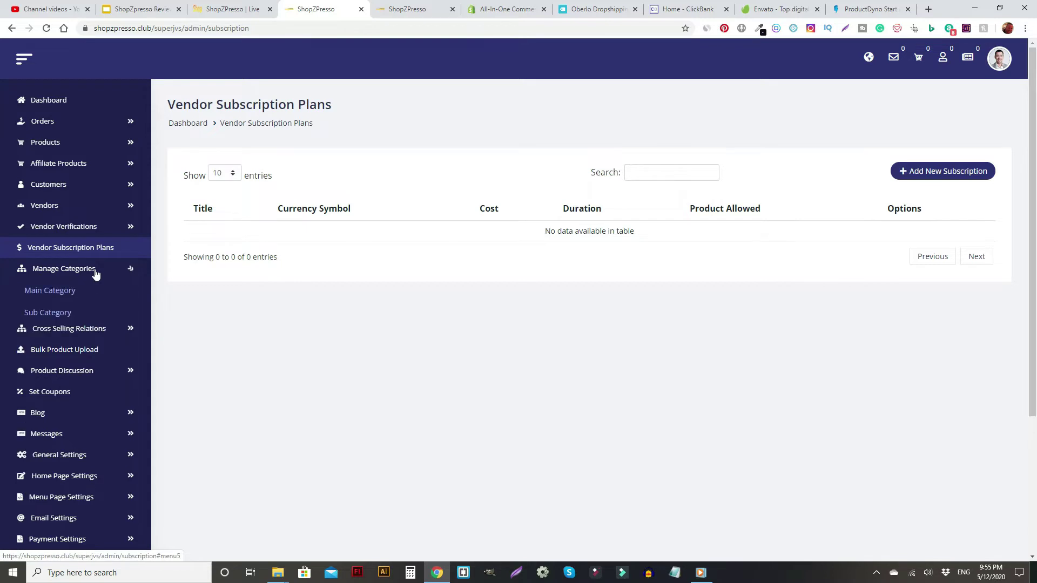
{"action": "left_click", "coordinate": [50, 291]}
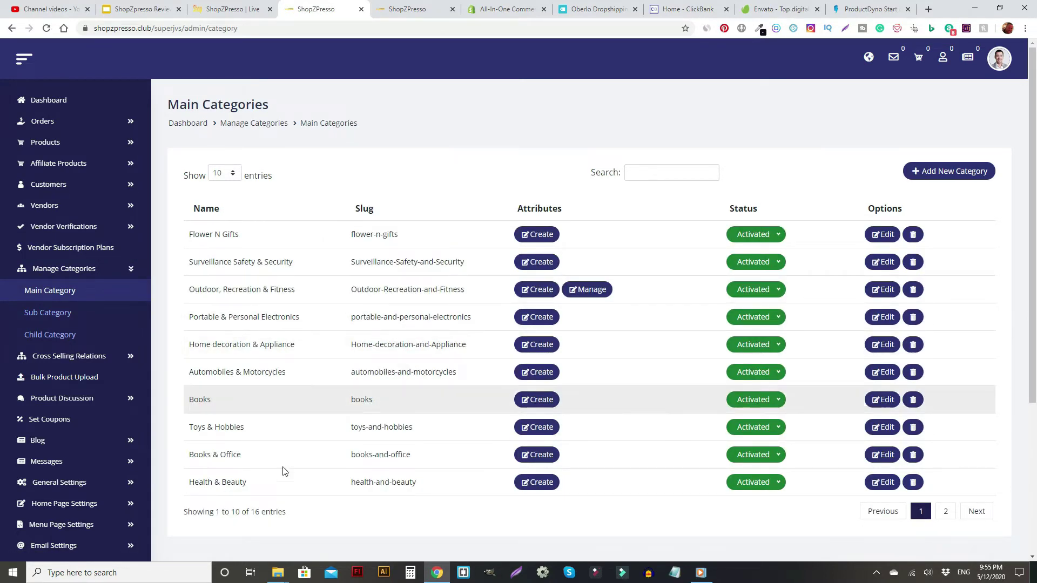
{"action": "left_click", "coordinate": [882, 455]}
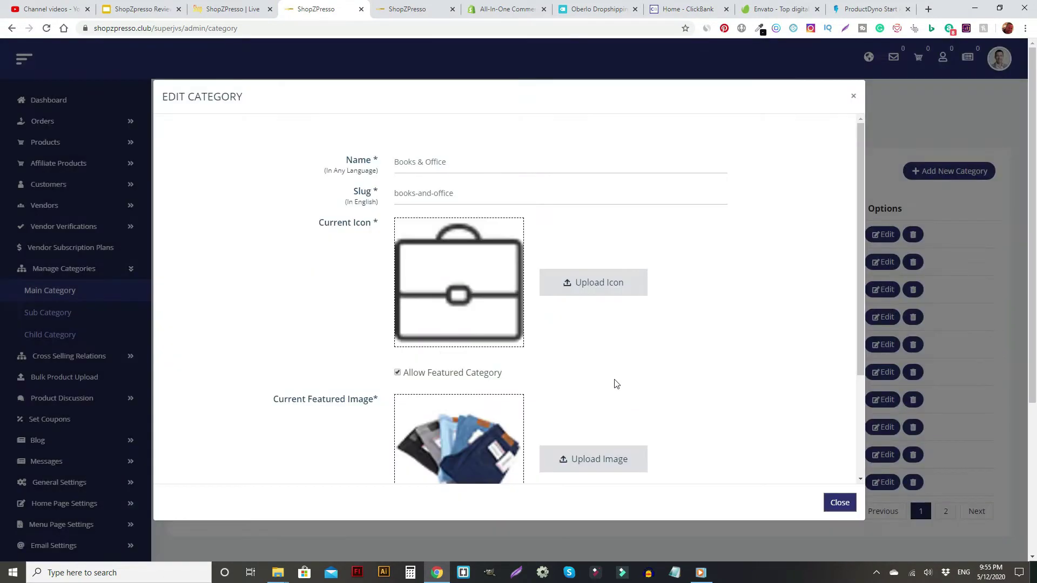
{"action": "scroll", "coordinate": [621, 380], "scroll_direction": "down", "scroll_amount": 1}
{"action": "scroll", "coordinate": [679, 378], "scroll_direction": "up", "scroll_amount": 1}
{"action": "scroll", "coordinate": [432, 393], "scroll_direction": "down", "scroll_amount": 3}
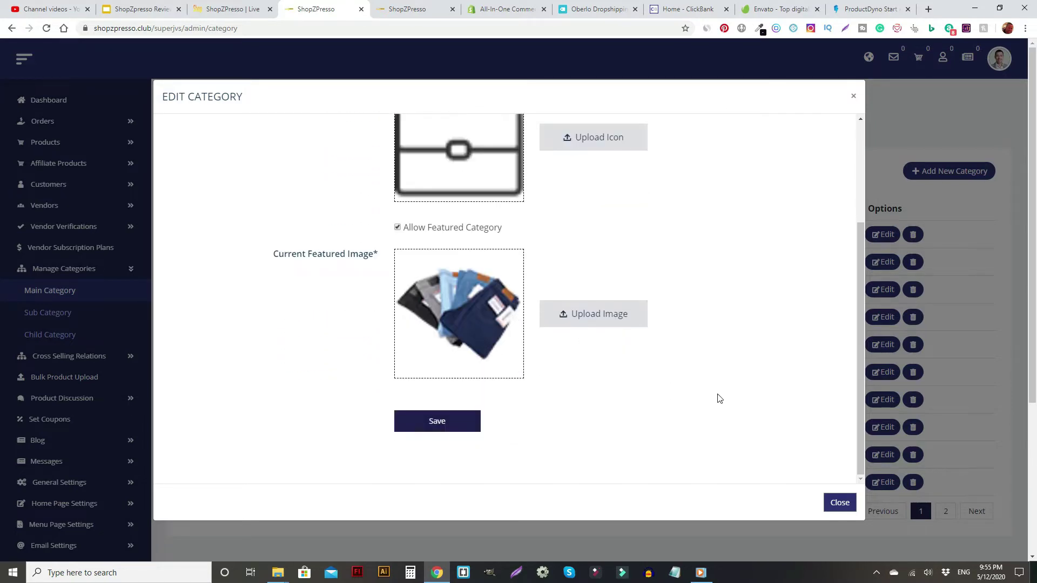
{"action": "scroll", "coordinate": [605, 313], "scroll_direction": "up", "scroll_amount": 3}
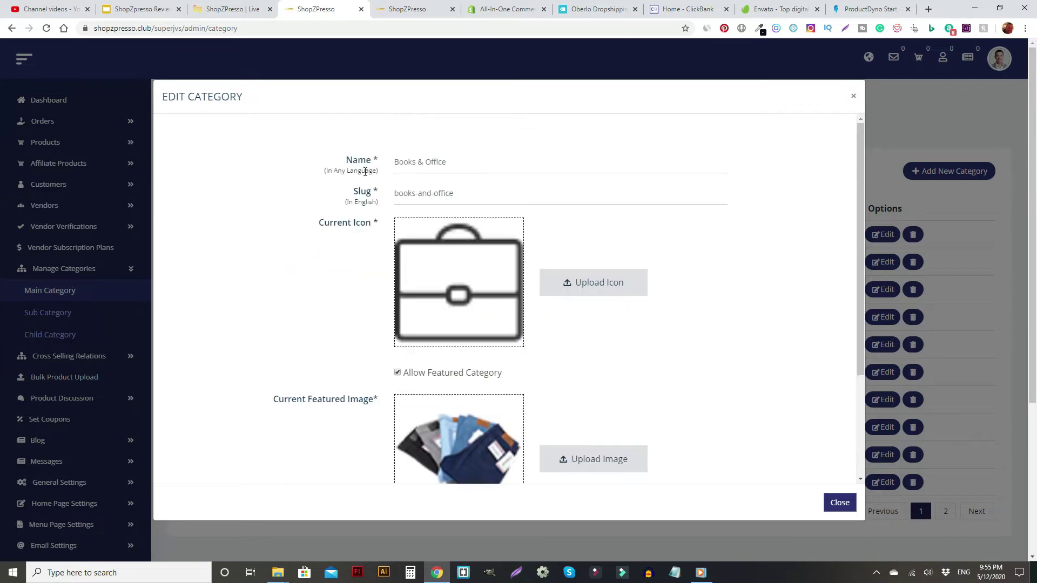
{"action": "left_click", "coordinate": [838, 502]}
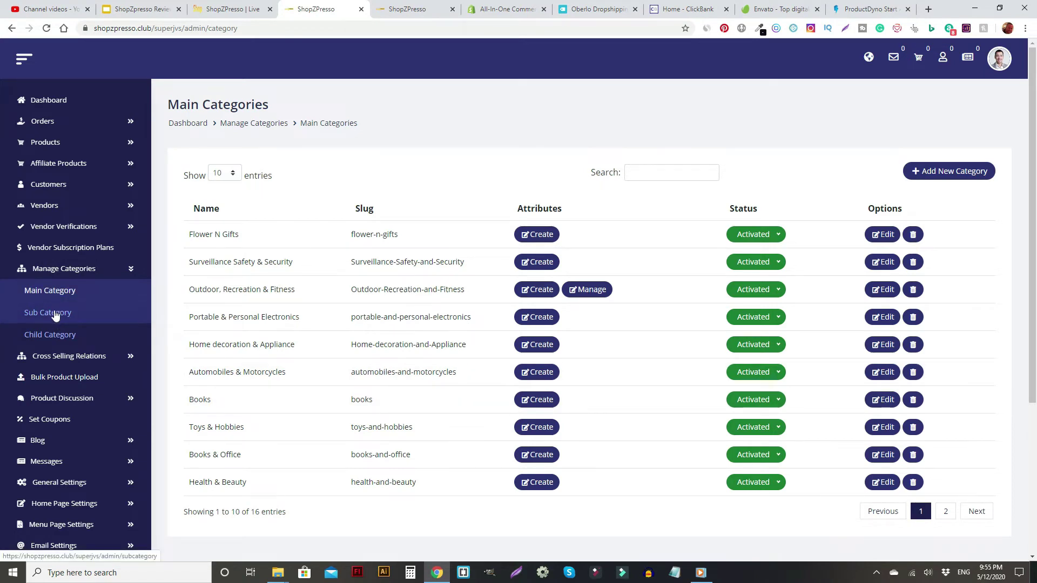
Step: Open the Create Relation form for cross selling and check its available types without choosing one
{"action": "left_click", "coordinate": [88, 358]}
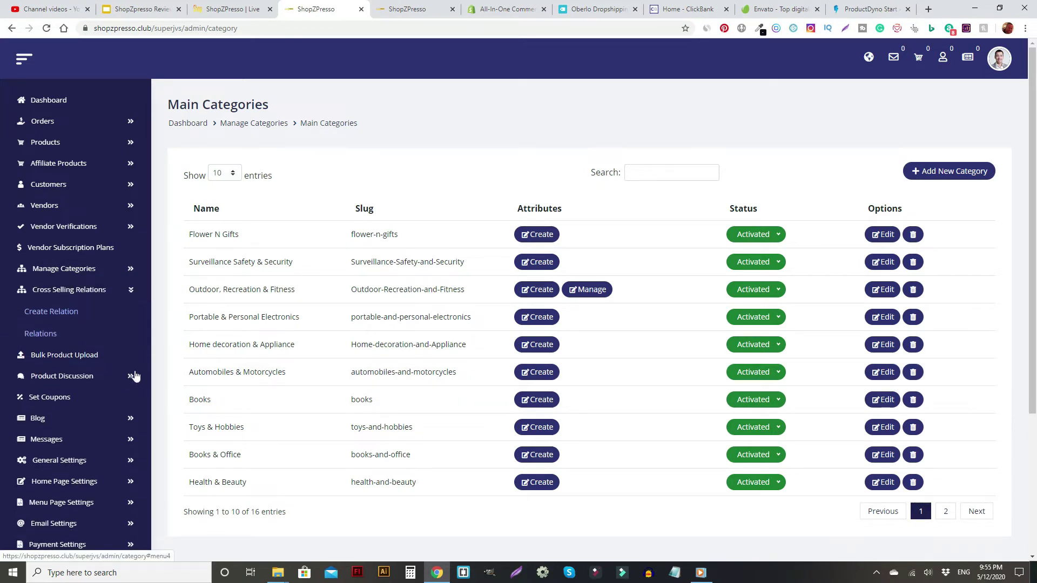
{"action": "left_click", "coordinate": [63, 312]}
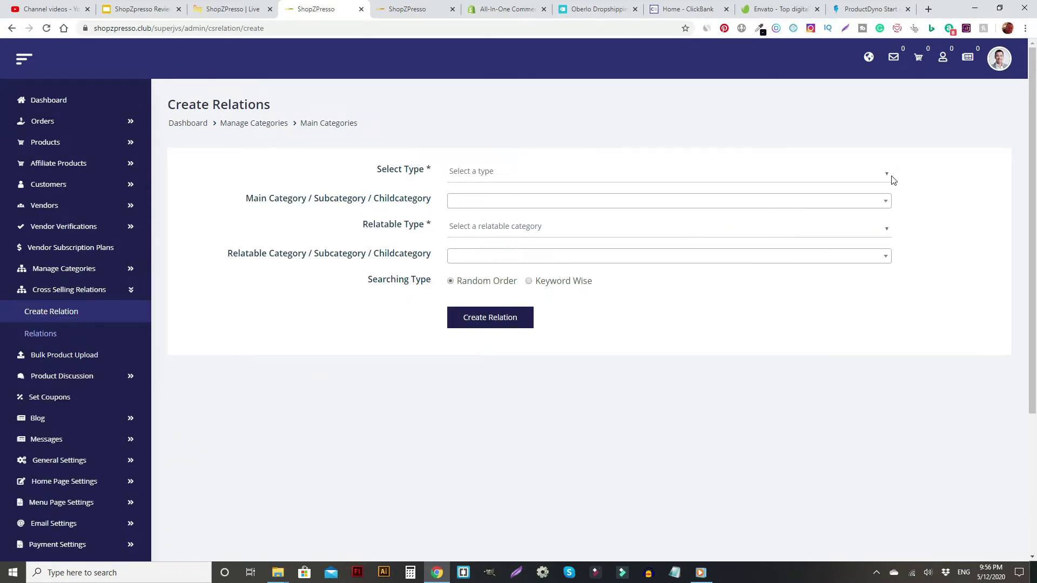
{"action": "left_click", "coordinate": [887, 173]}
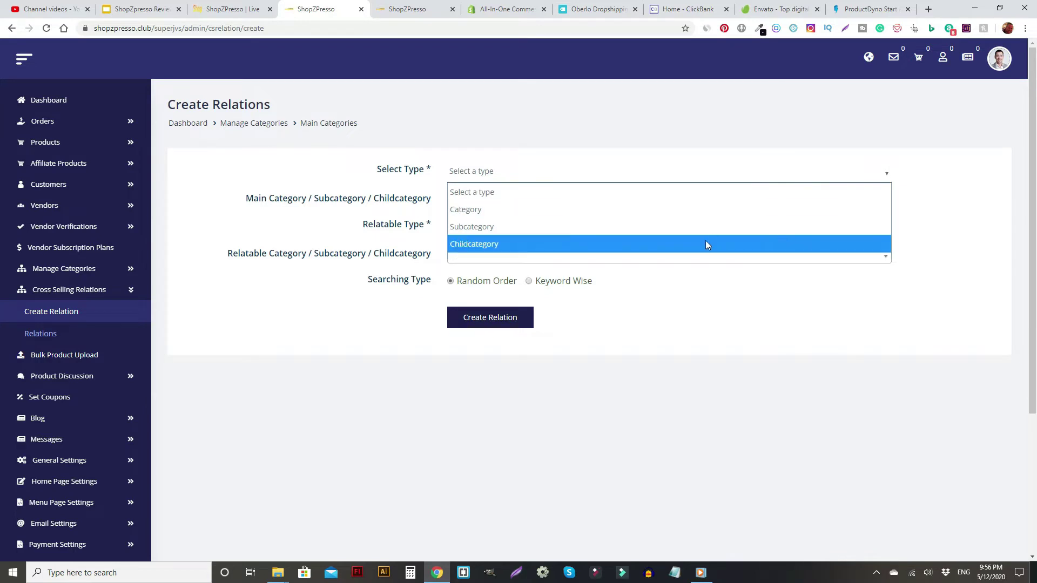
{"action": "left_click", "coordinate": [807, 346]}
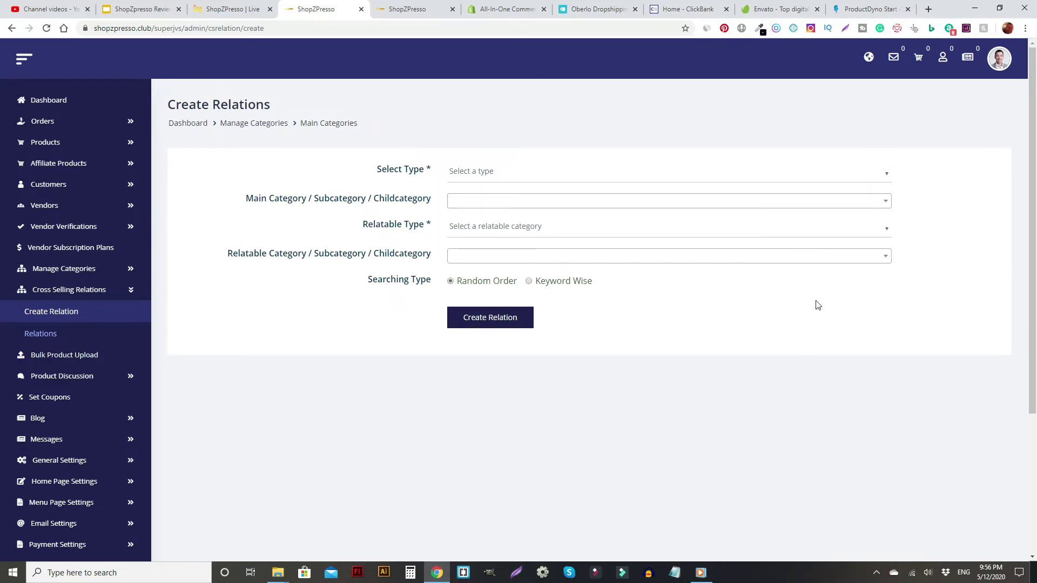
Step: View the Bulk Product Upload page and its CSV file chooser, cancelling without selecting a file
{"action": "left_click", "coordinate": [68, 365]}
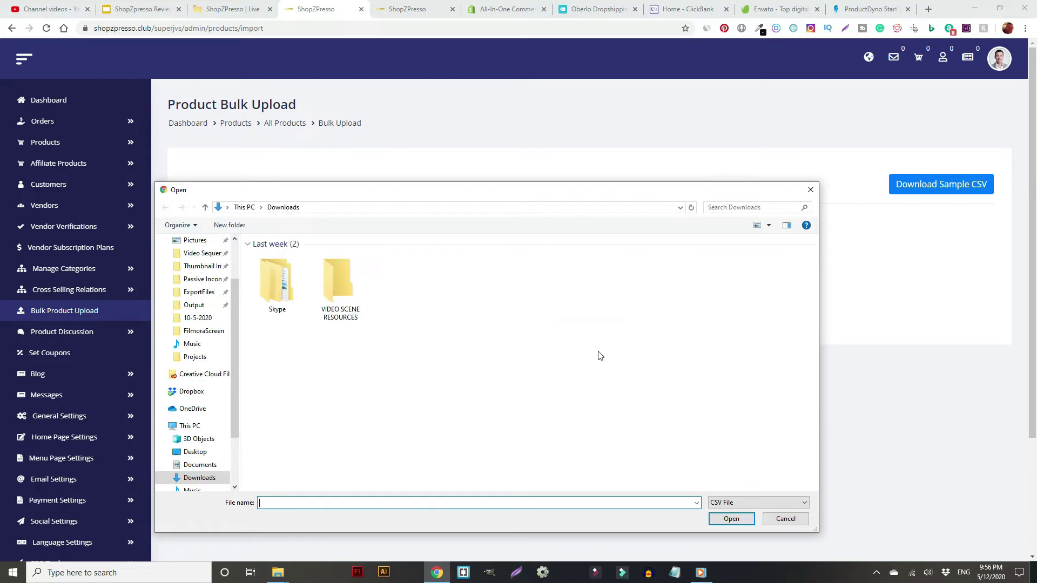
{"action": "left_click", "coordinate": [788, 520]}
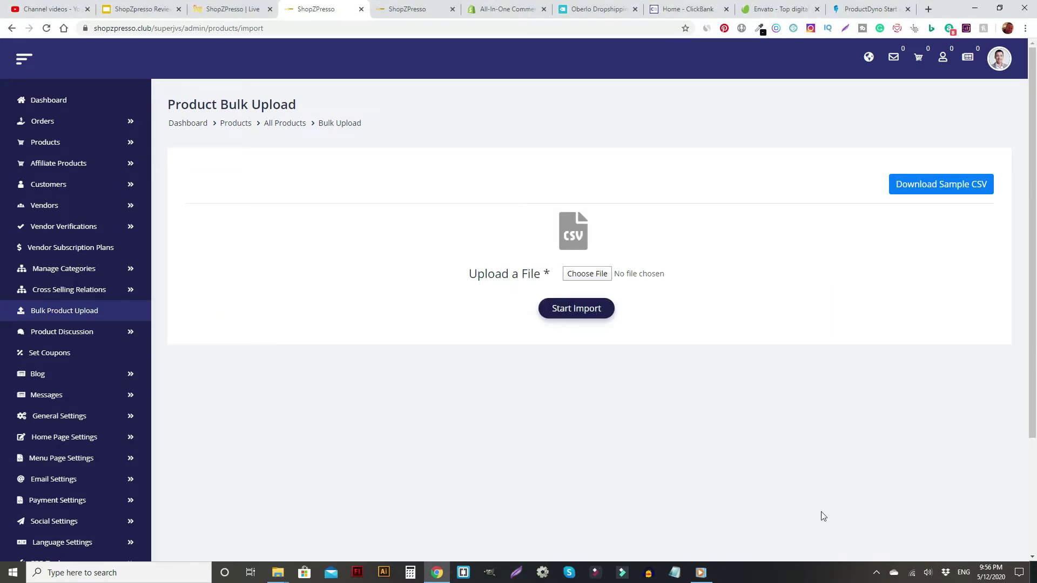
Step: Show the Shopify and Oberlo home pages and the ShopZPresso storefront for comparison, returning to the Product Bulk Upload page
{"action": "left_click", "coordinate": [584, 10]}
{"action": "left_click", "coordinate": [520, 11]}
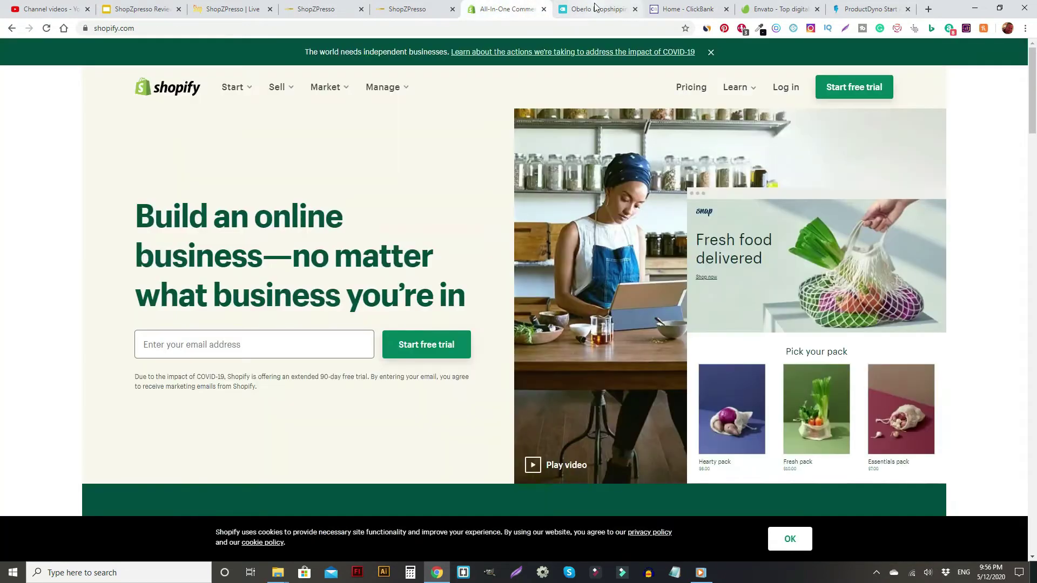
{"action": "left_click", "coordinate": [596, 9]}
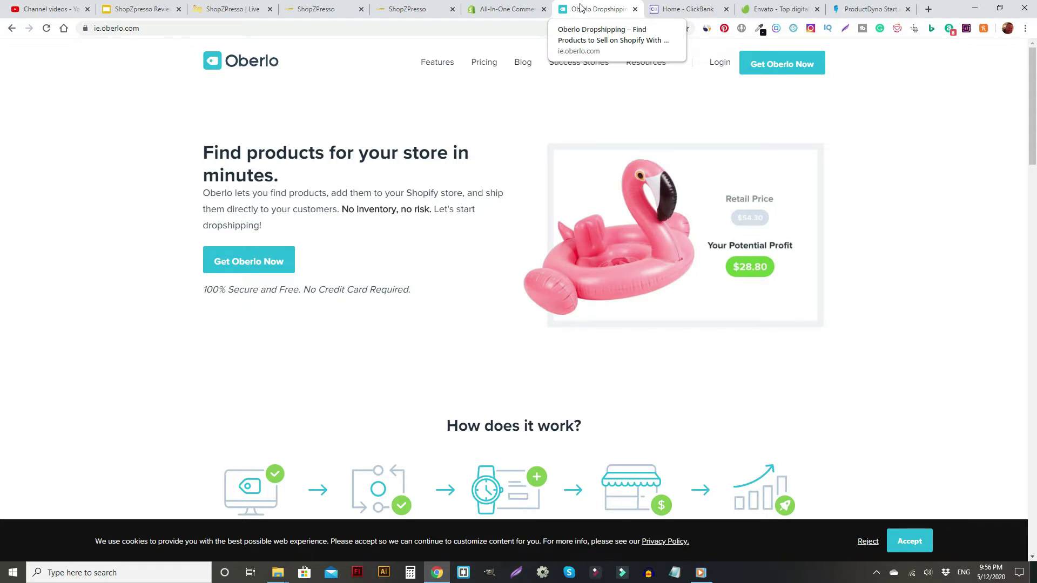
{"action": "left_click", "coordinate": [524, 6]}
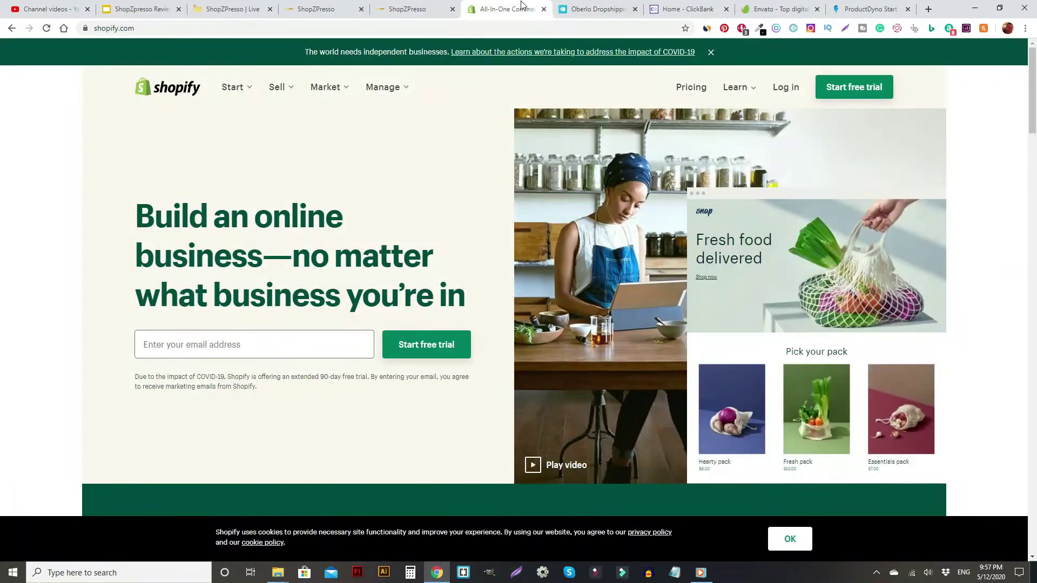
{"action": "left_click", "coordinate": [404, 6]}
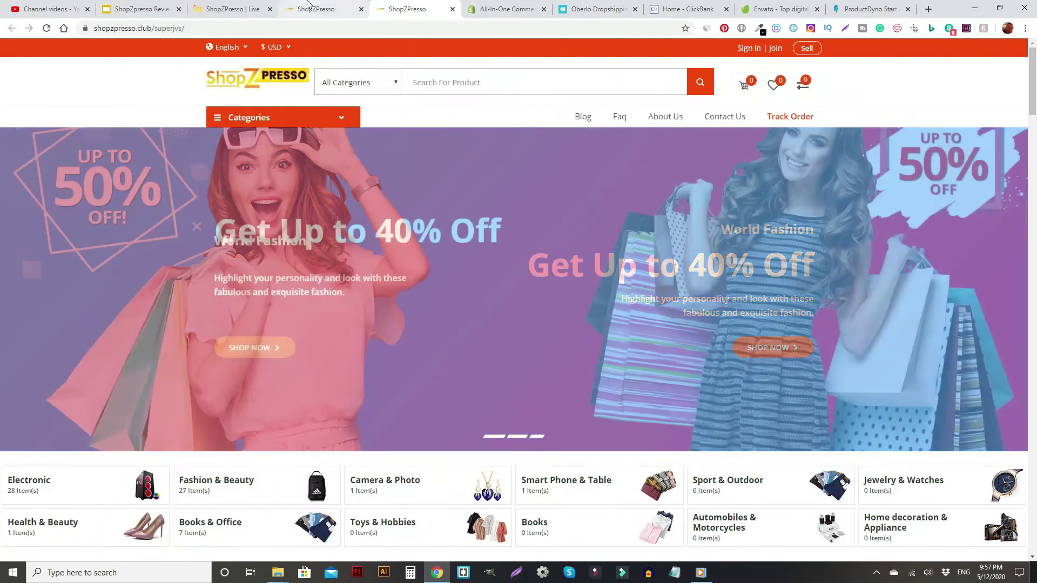
{"action": "key", "text": "ctrl+shift+Tab"}
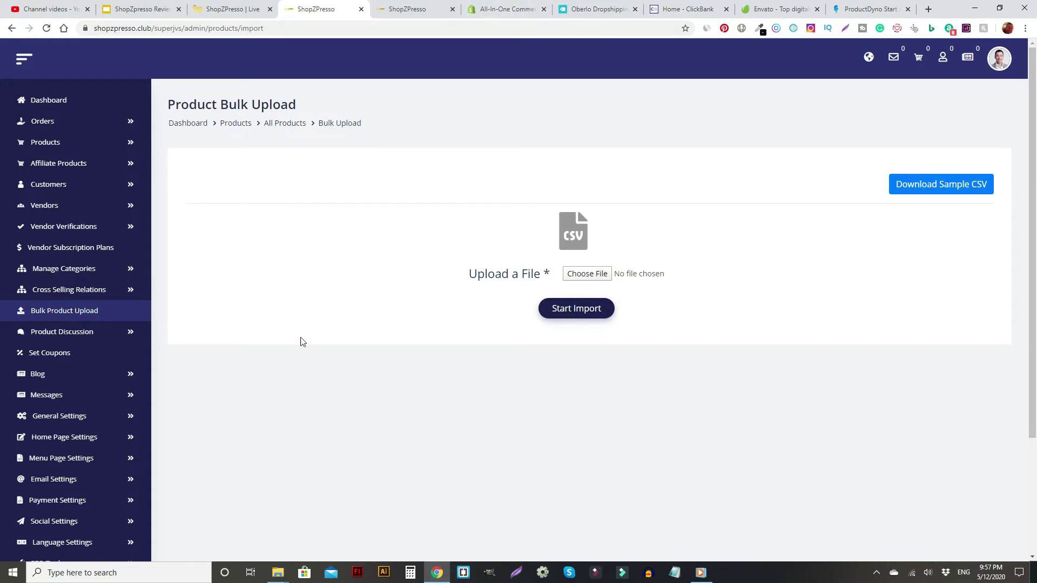
Step: View the product reviews and the coupons list, including the status options of the first coupon
{"action": "left_click", "coordinate": [83, 337]}
{"action": "left_click", "coordinate": [71, 358]}
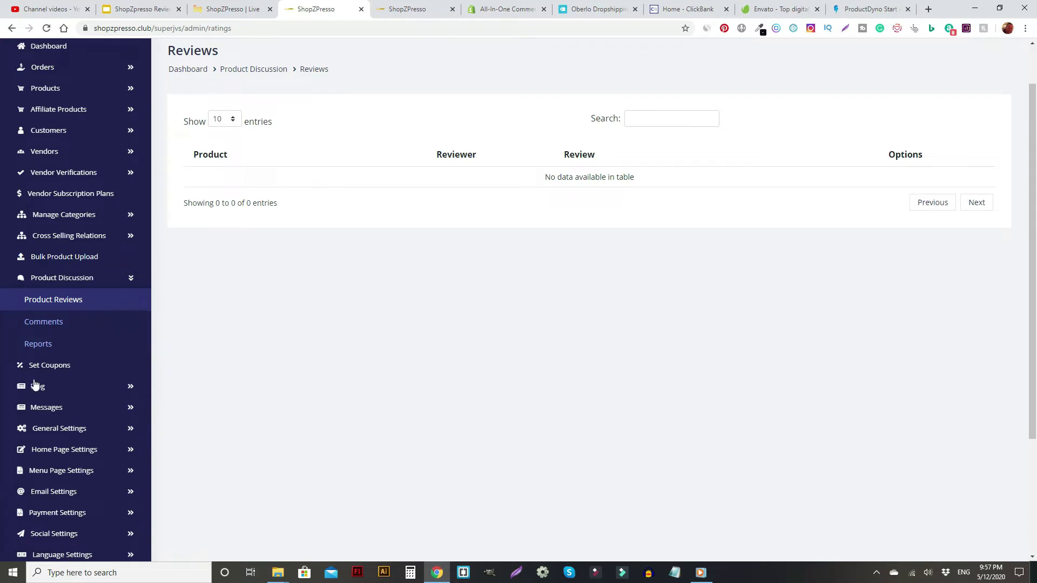
{"action": "left_click", "coordinate": [61, 372]}
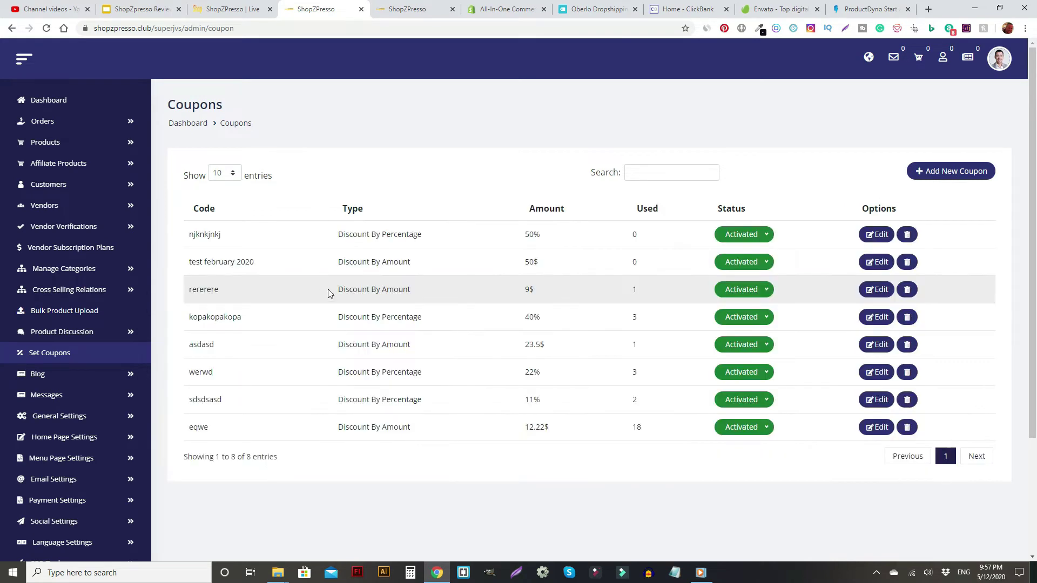
{"action": "left_click", "coordinate": [767, 236]}
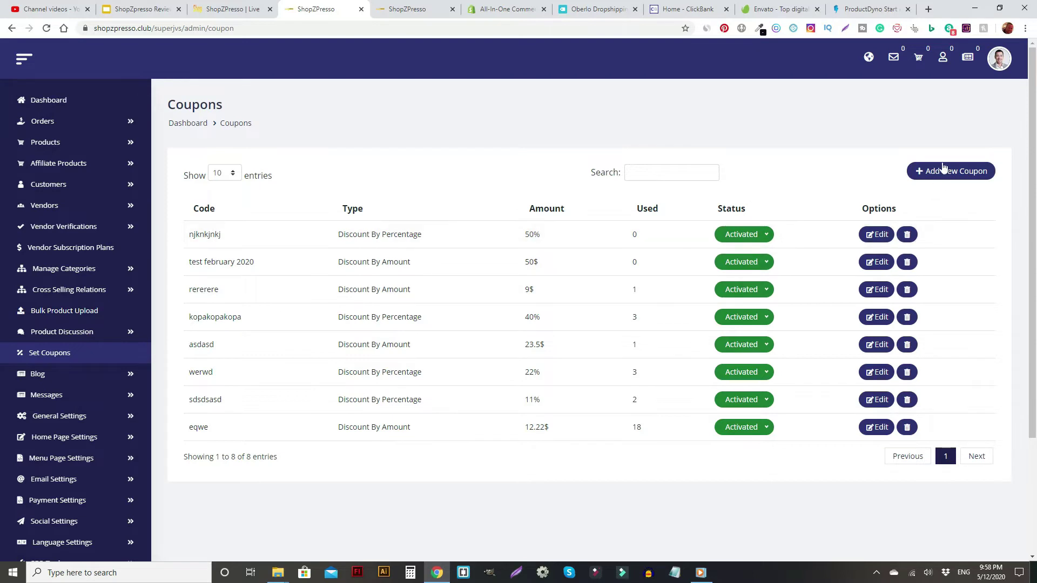
Step: Review the first coupon's type, quantity, start date and end date fields in its edit form and close it without saving
{"action": "left_click", "coordinate": [874, 237]}
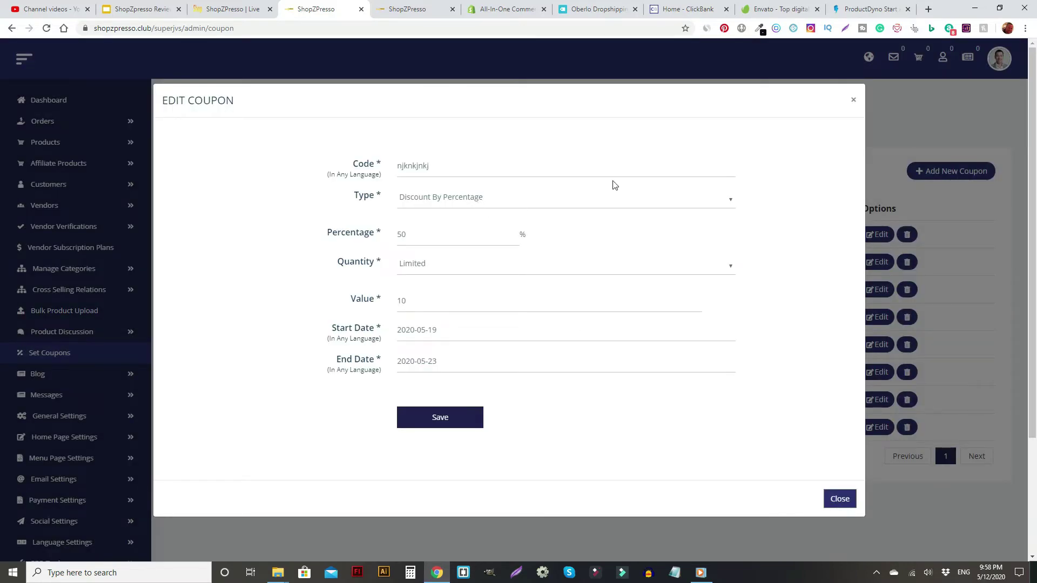
{"action": "left_click", "coordinate": [731, 204]}
{"action": "left_click", "coordinate": [733, 205]}
{"action": "left_click", "coordinate": [732, 267]}
{"action": "left_click", "coordinate": [733, 268]}
{"action": "left_click", "coordinate": [545, 331]}
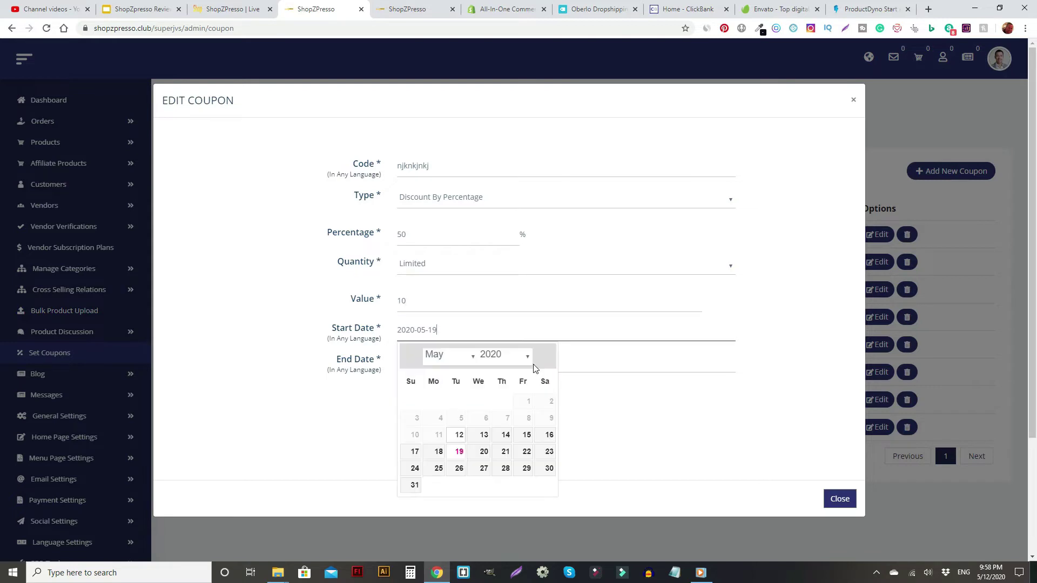
{"action": "left_click", "coordinate": [693, 364]}
{"action": "left_click", "coordinate": [787, 421]}
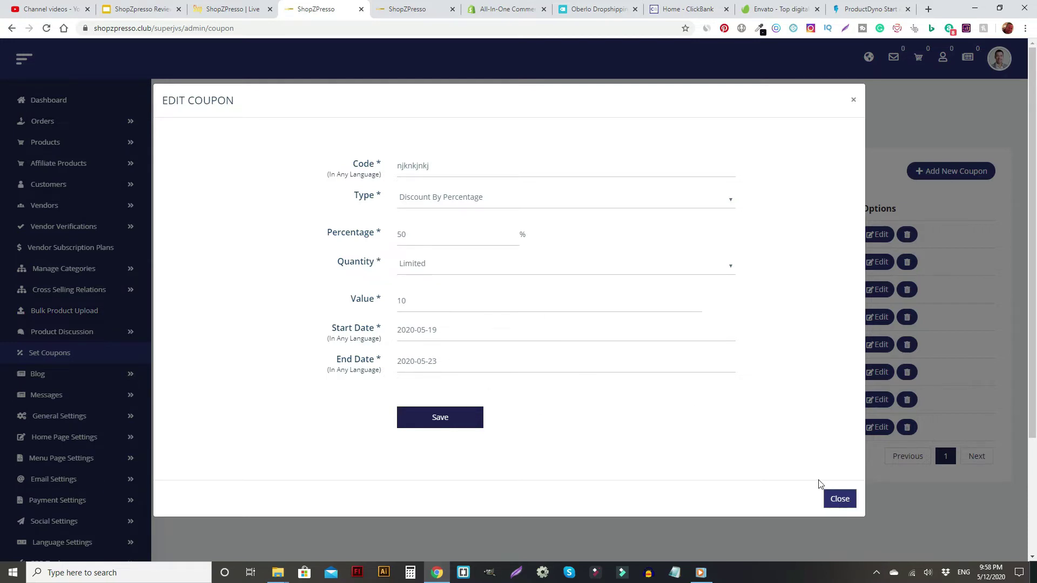
{"action": "left_click", "coordinate": [840, 500]}
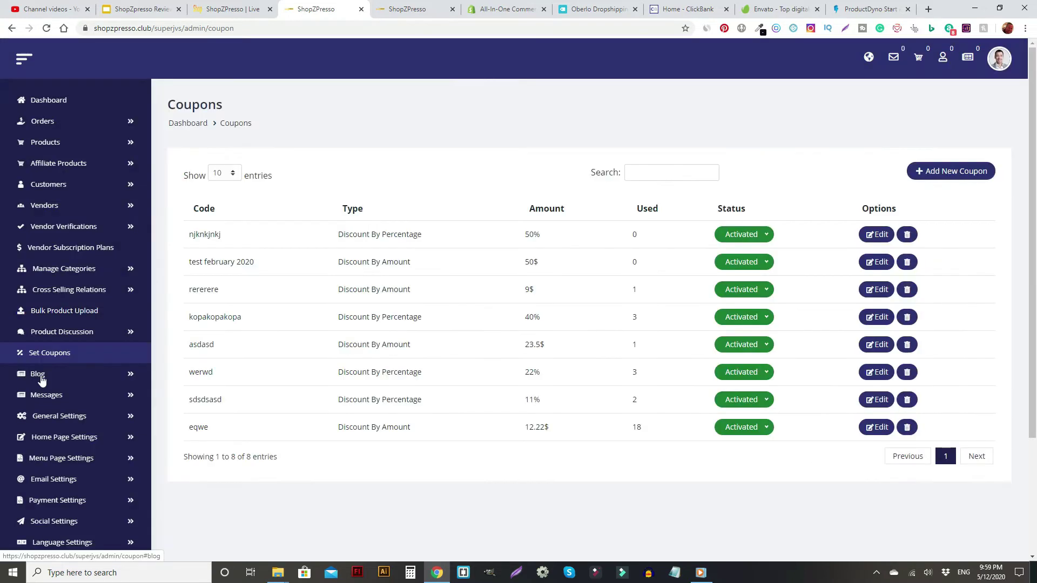
Step: Open the blog categories, view the edit form of the Dresses category and close it without saving
{"action": "left_click", "coordinate": [41, 374]}
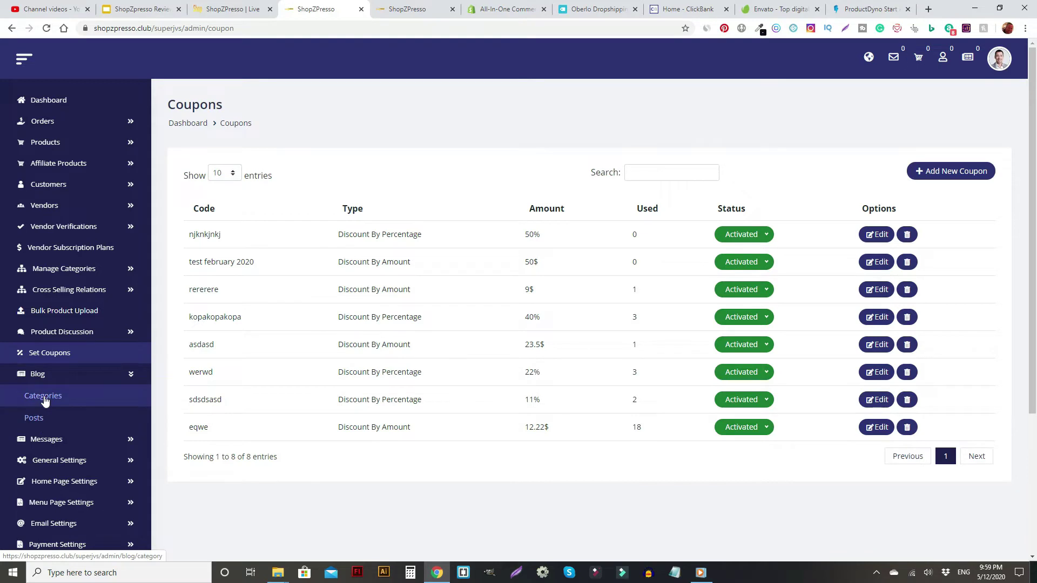
{"action": "left_click", "coordinate": [45, 399]}
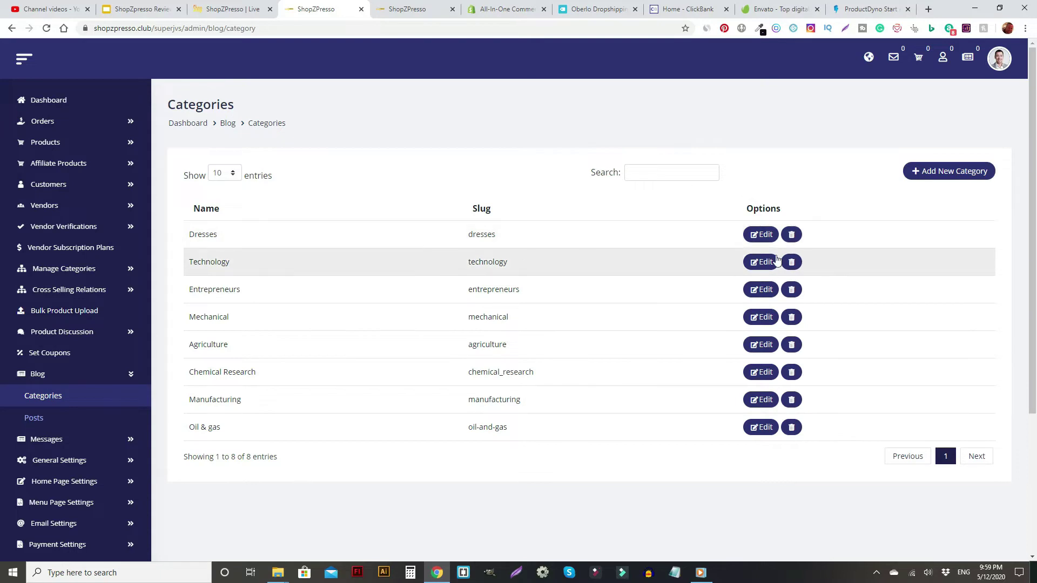
{"action": "left_click", "coordinate": [762, 234]}
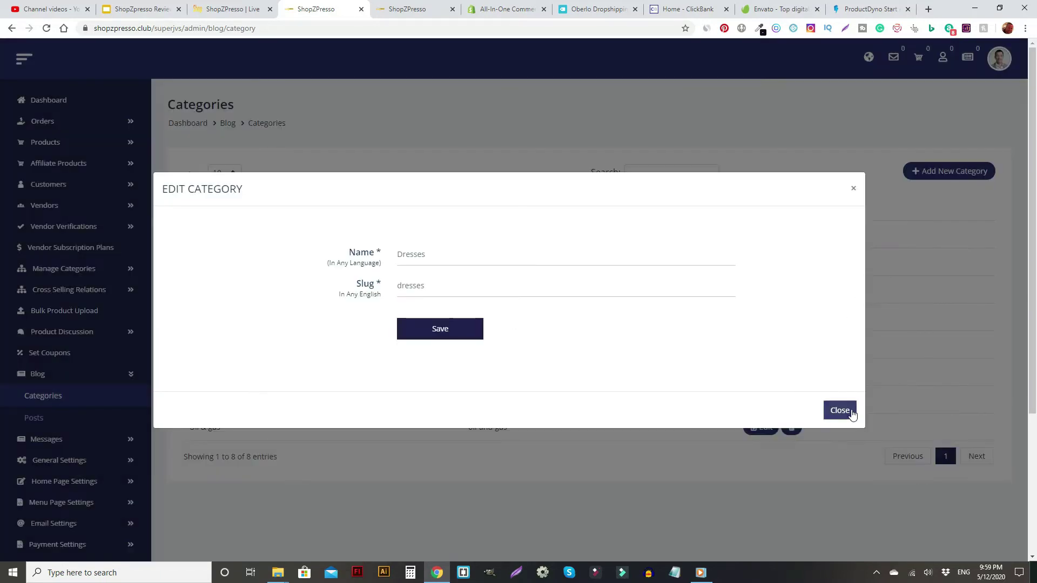
{"action": "left_click", "coordinate": [840, 410]}
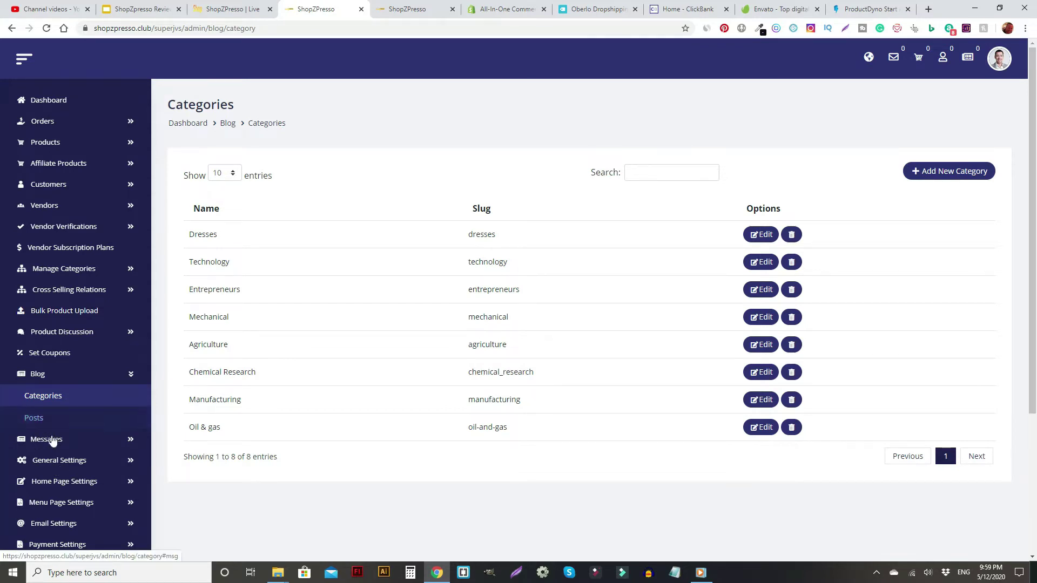
Step: Open the Disputes page of the Messages section and look over the remaining admin sections down to System Activation
{"action": "scroll", "coordinate": [46, 439], "scroll_direction": "down", "scroll_amount": 2}
{"action": "left_click", "coordinate": [66, 331]}
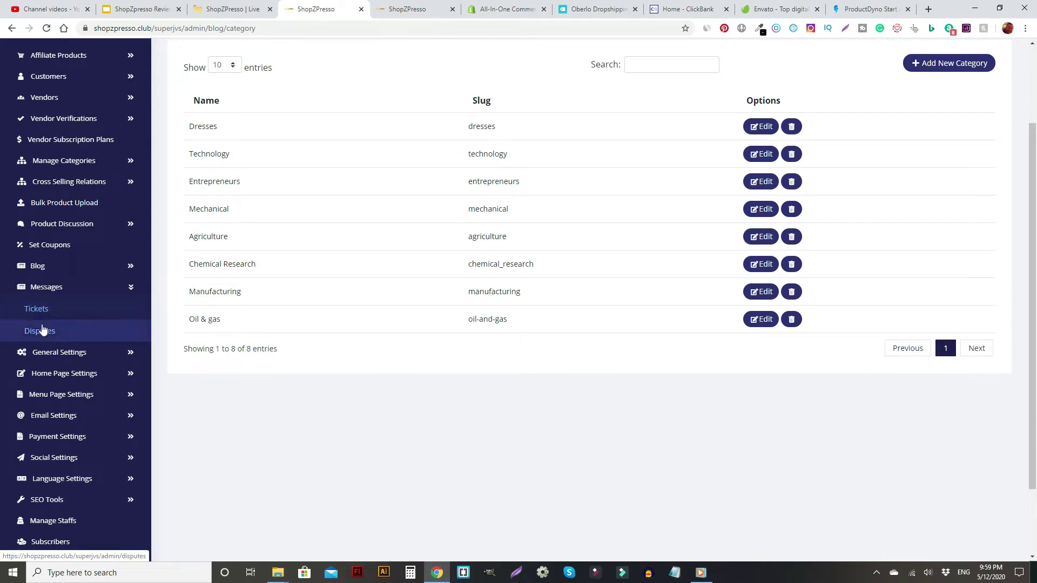
{"action": "left_click", "coordinate": [45, 312]}
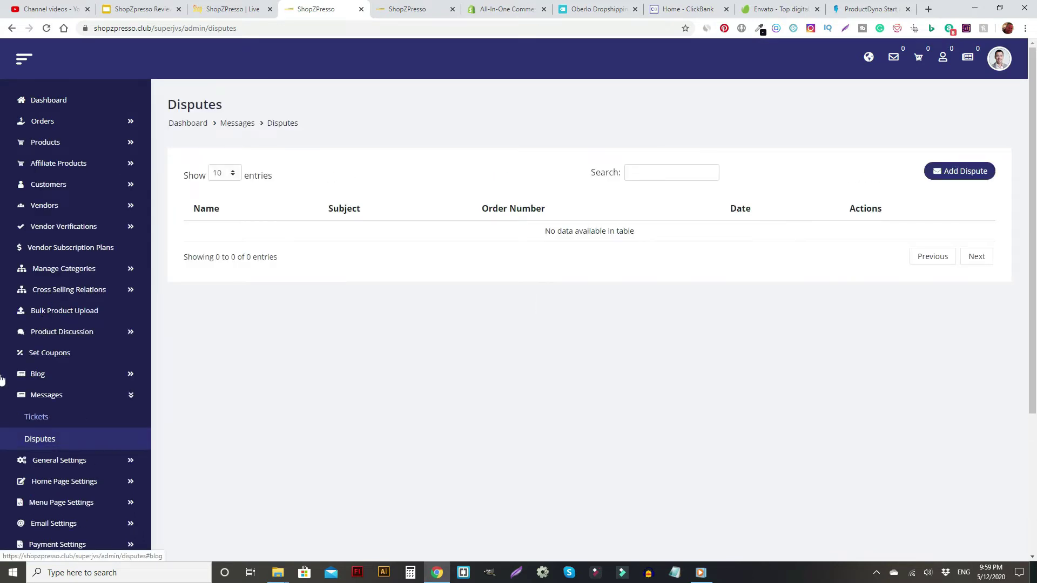
{"action": "scroll", "coordinate": [85, 421], "scroll_direction": "down", "scroll_amount": 4}
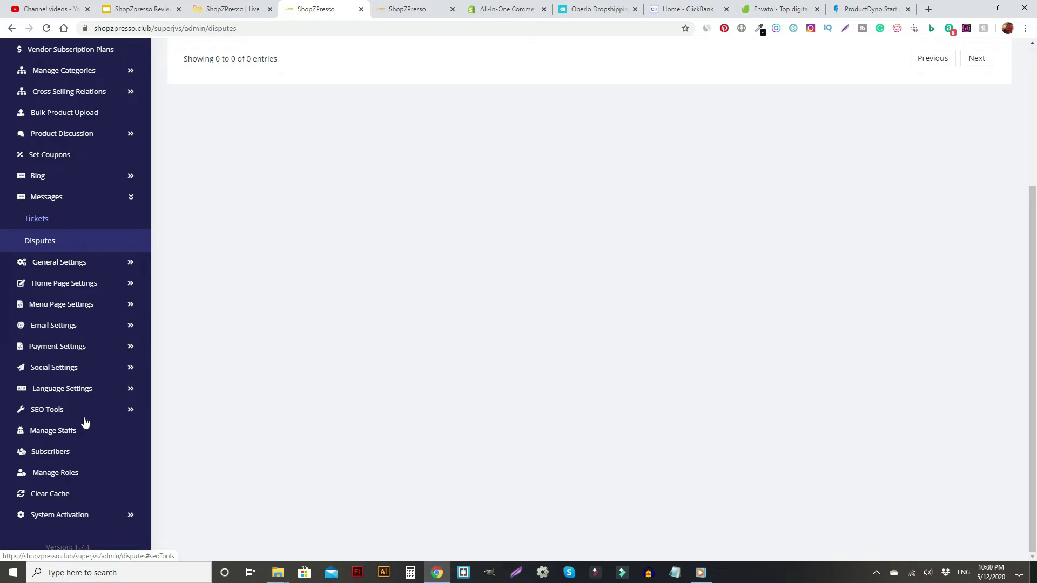
{"action": "scroll", "coordinate": [476, 312], "scroll_direction": "up", "scroll_amount": 4}
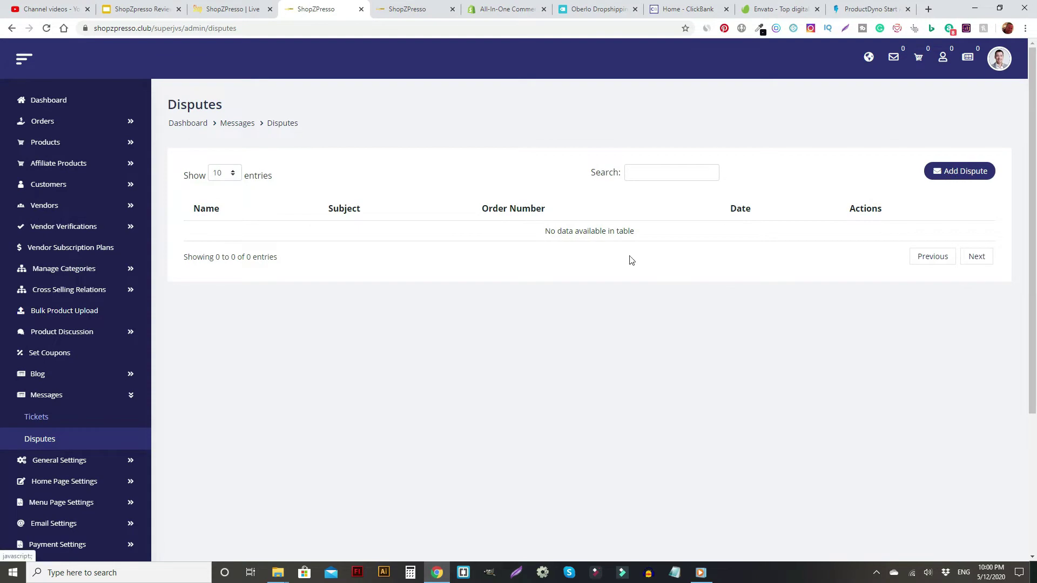
Step: View the Add Dispute form with its email, order number, subject and message fields, and close it without sending
{"action": "left_click", "coordinate": [958, 172]}
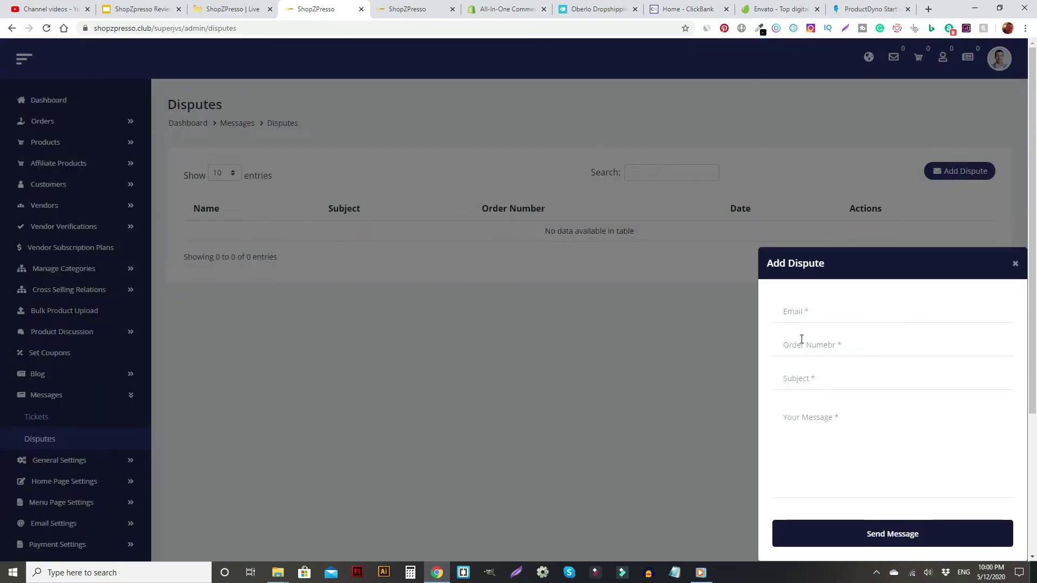
{"action": "left_click", "coordinate": [1014, 265]}
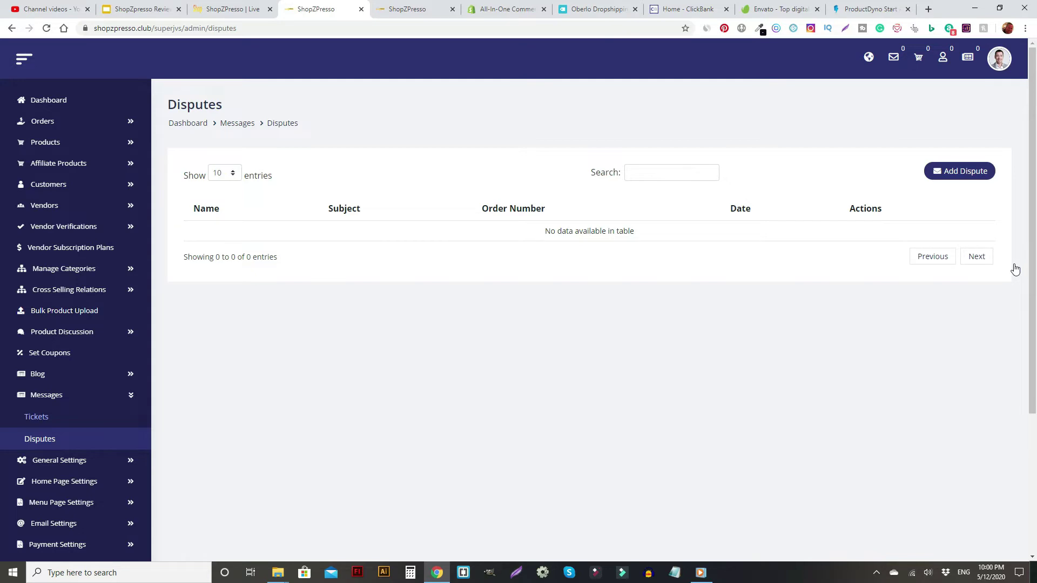
Step: Expand General Settings and open the Shipping Methods page
{"action": "scroll", "coordinate": [1016, 270], "scroll_direction": "down", "scroll_amount": 1}
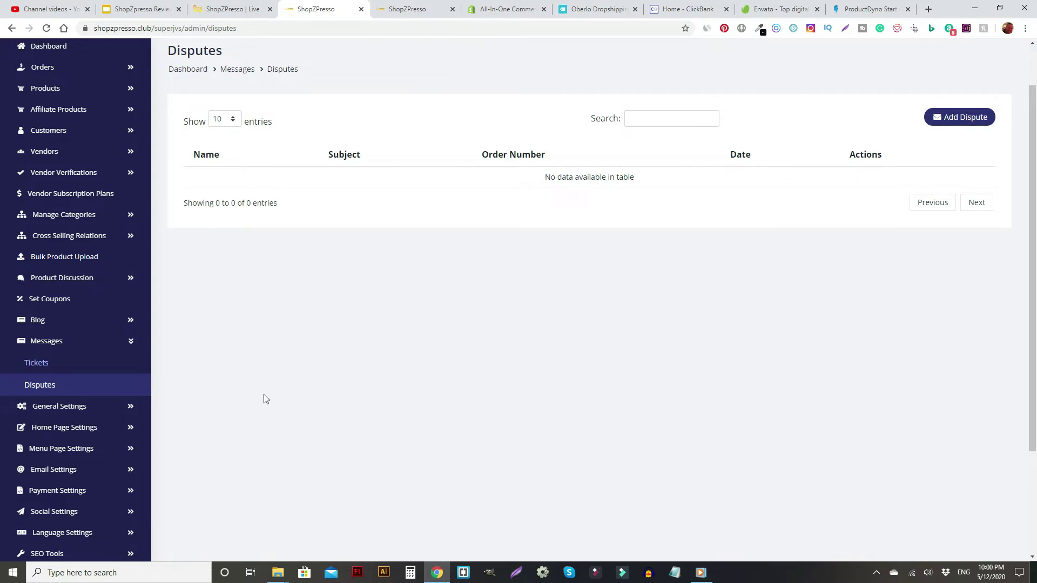
{"action": "scroll", "coordinate": [264, 398], "scroll_direction": "down", "scroll_amount": 2}
{"action": "left_click", "coordinate": [58, 346]}
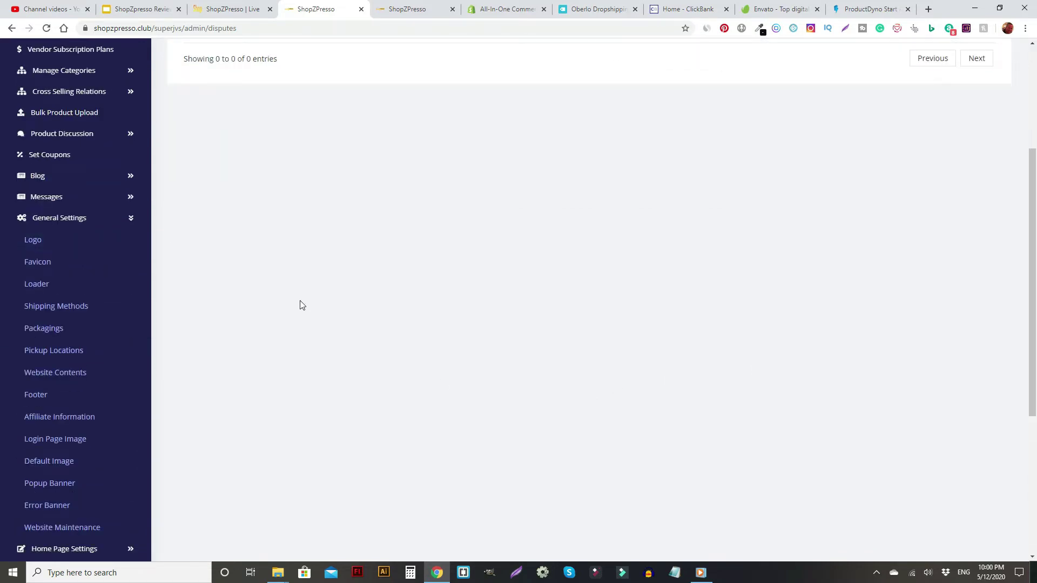
{"action": "scroll", "coordinate": [75, 225], "scroll_direction": "down", "scroll_amount": 1}
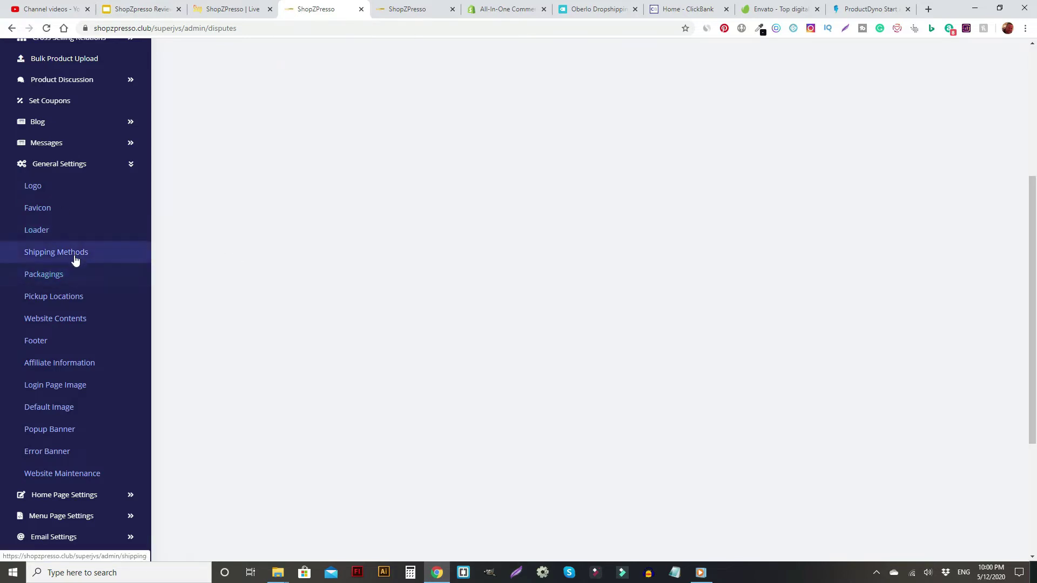
{"action": "left_click", "coordinate": [101, 255]}
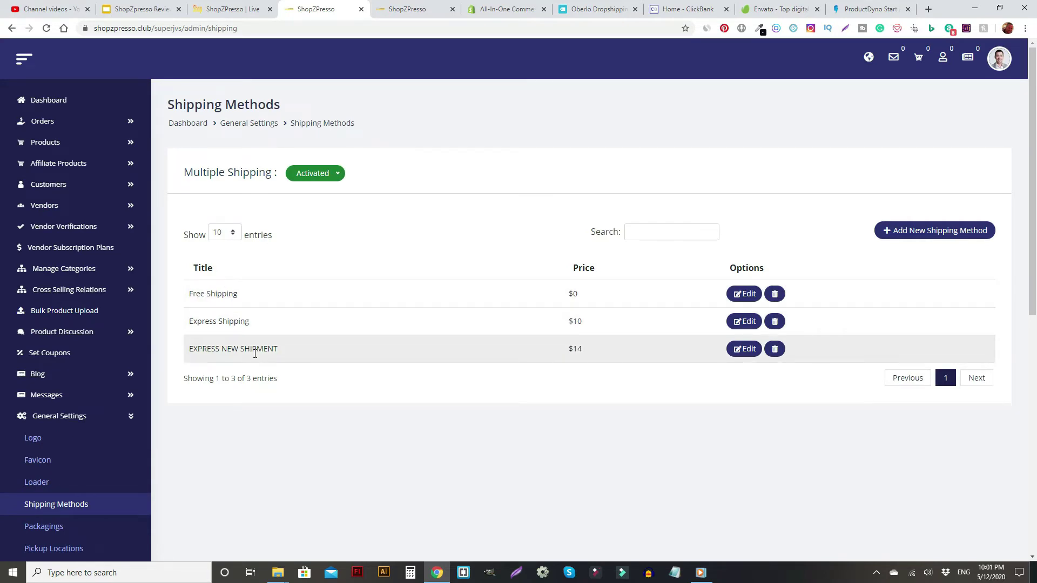
Step: Open the Website Contents page and review its title, colors, activation toggles, Tawk.to and Disqus codes and Cronjob URL
{"action": "scroll", "coordinate": [76, 475], "scroll_direction": "down", "scroll_amount": 1}
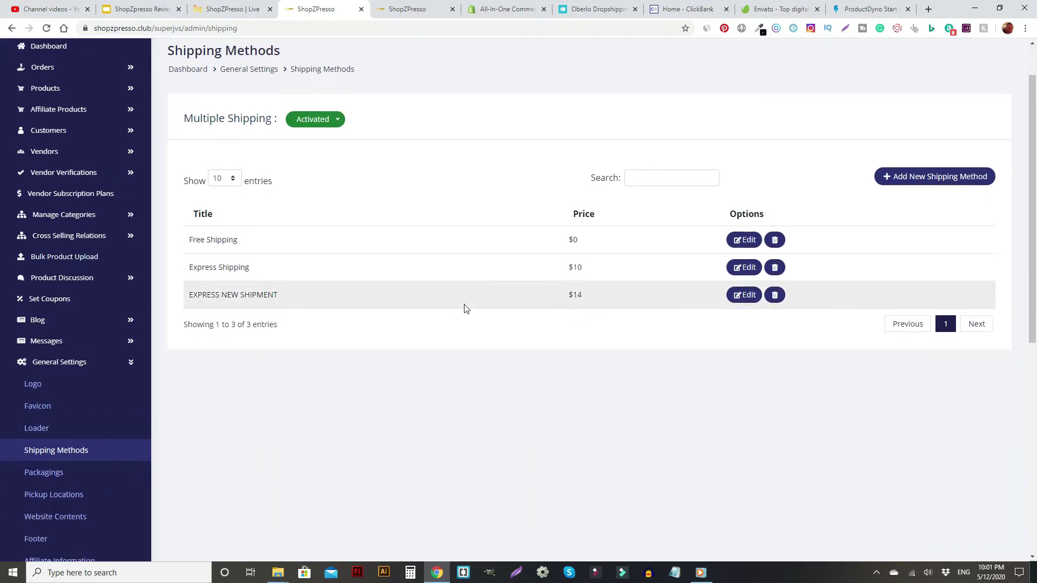
{"action": "scroll", "coordinate": [270, 357], "scroll_direction": "down", "scroll_amount": 2}
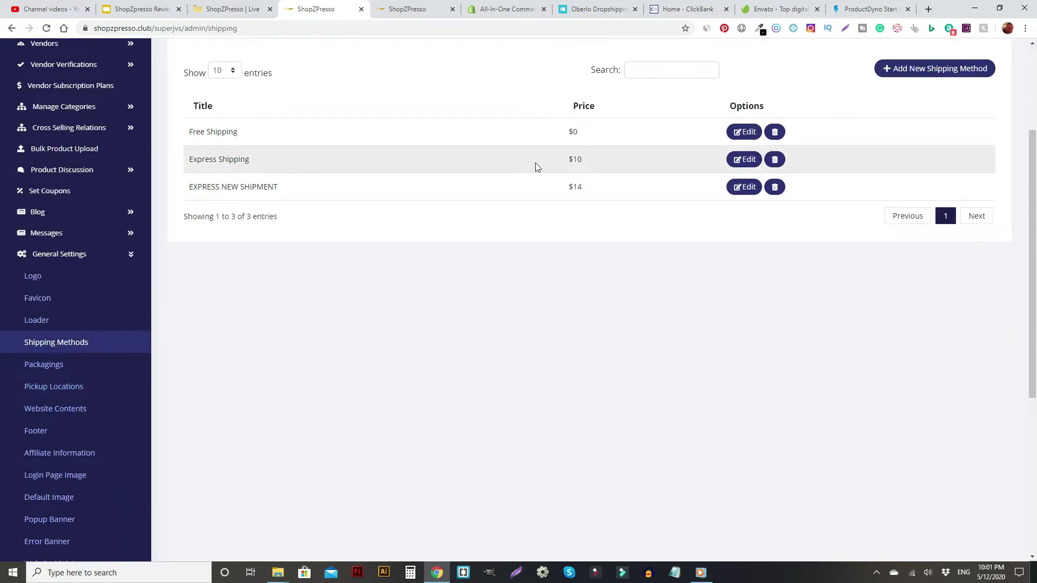
{"action": "scroll", "coordinate": [65, 416], "scroll_direction": "down", "scroll_amount": 1}
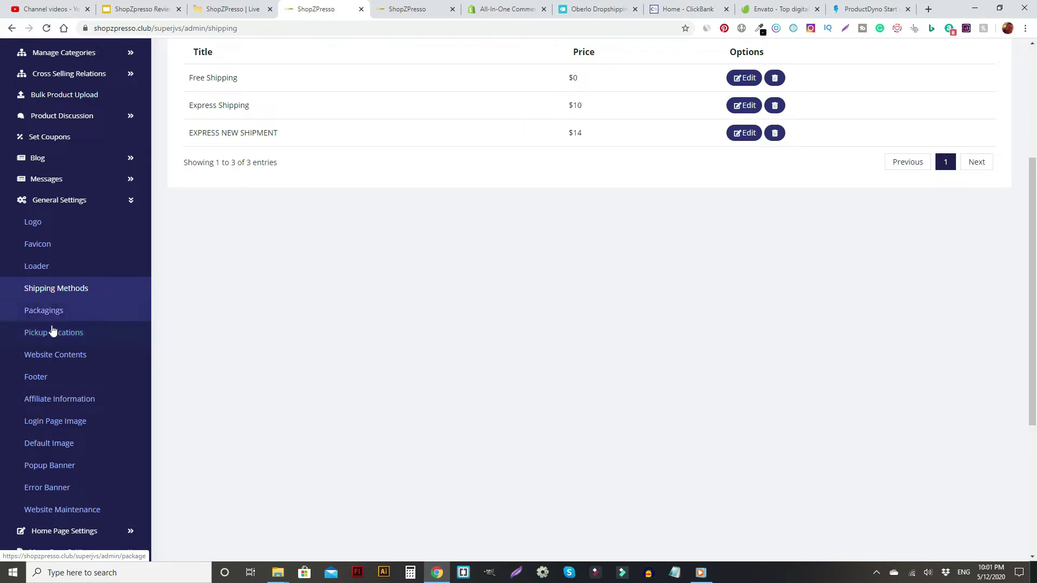
{"action": "left_click", "coordinate": [52, 358]}
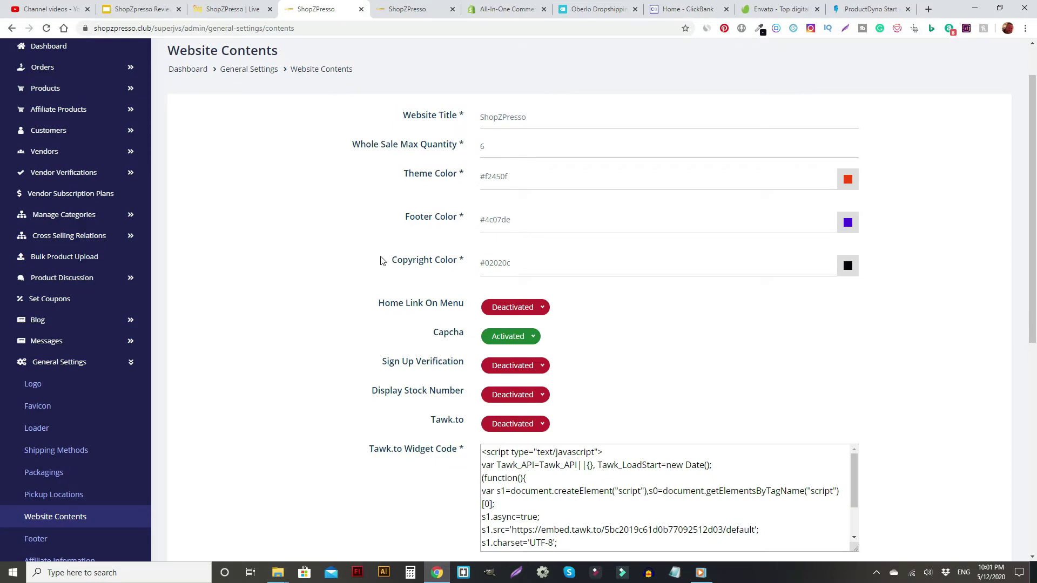
{"action": "scroll", "coordinate": [468, 146], "scroll_direction": "down", "scroll_amount": 2}
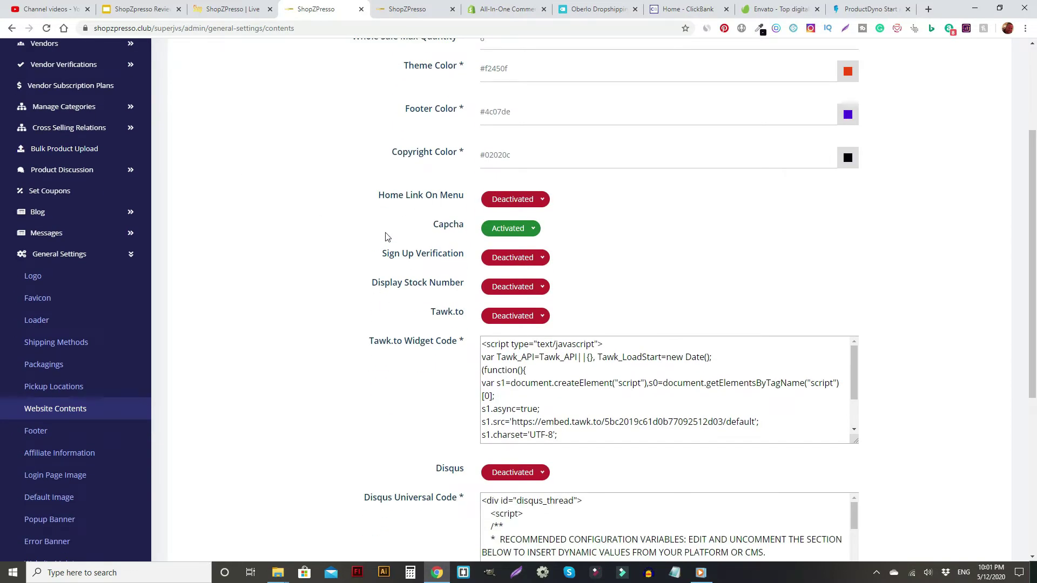
{"action": "scroll", "coordinate": [340, 308], "scroll_direction": "down", "scroll_amount": 2}
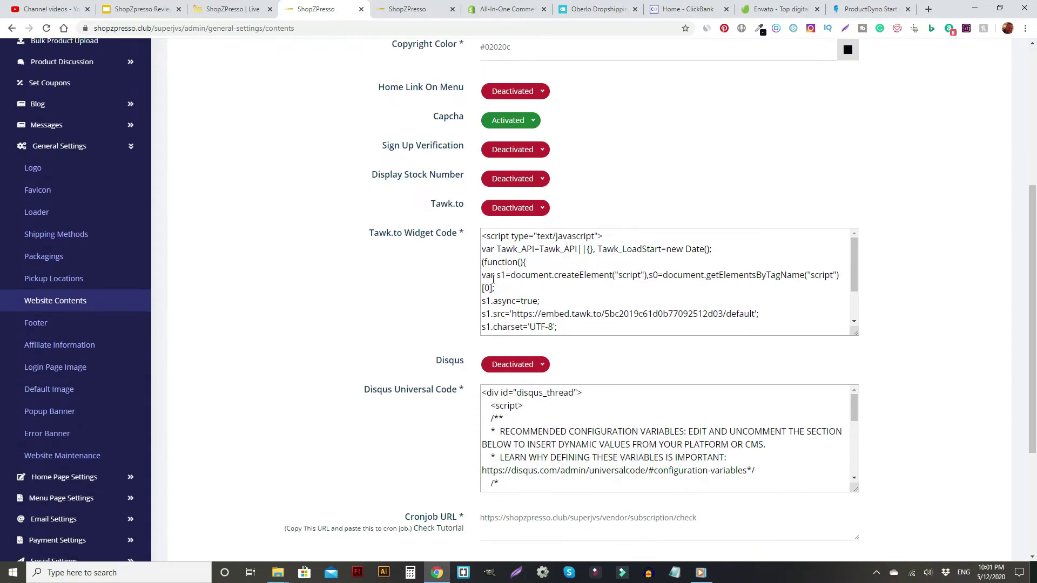
{"action": "scroll", "coordinate": [534, 432], "scroll_direction": "down", "scroll_amount": 5}
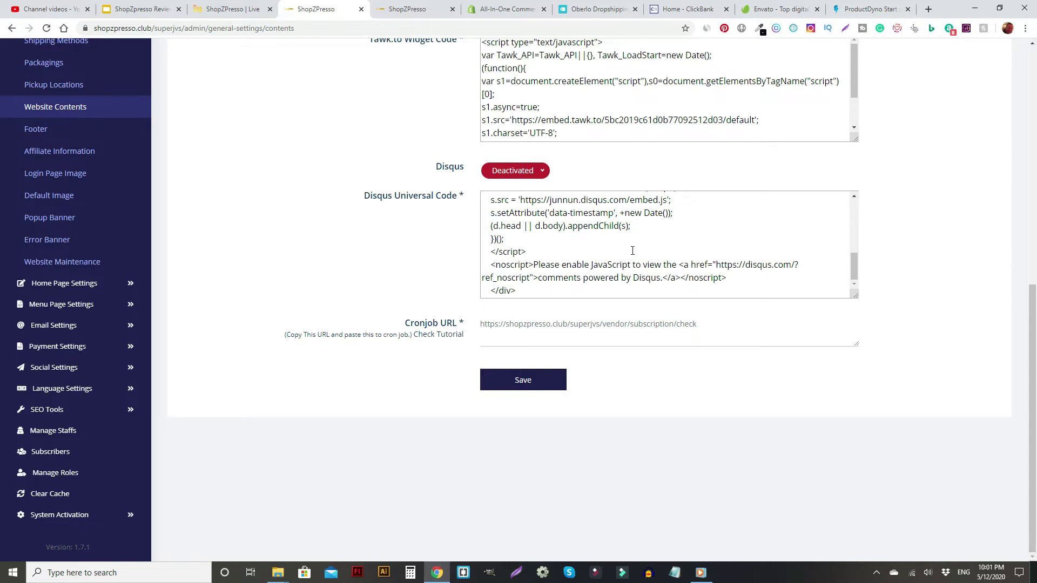
{"action": "scroll", "coordinate": [633, 251], "scroll_direction": "up", "scroll_amount": 5}
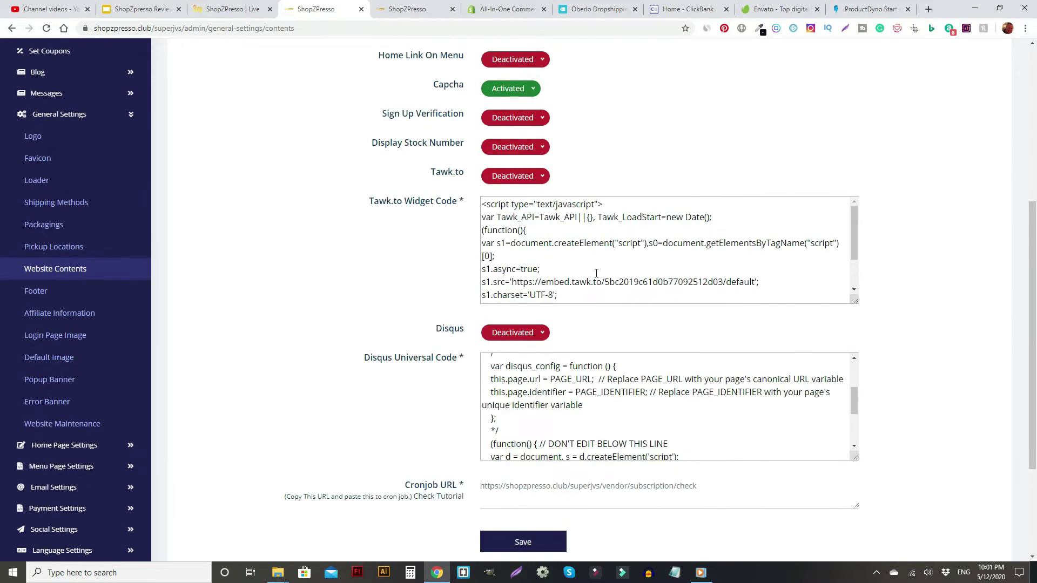
{"action": "scroll", "coordinate": [486, 324], "scroll_direction": "up", "scroll_amount": 5}
{"action": "scroll", "coordinate": [357, 371], "scroll_direction": "down", "scroll_amount": 2}
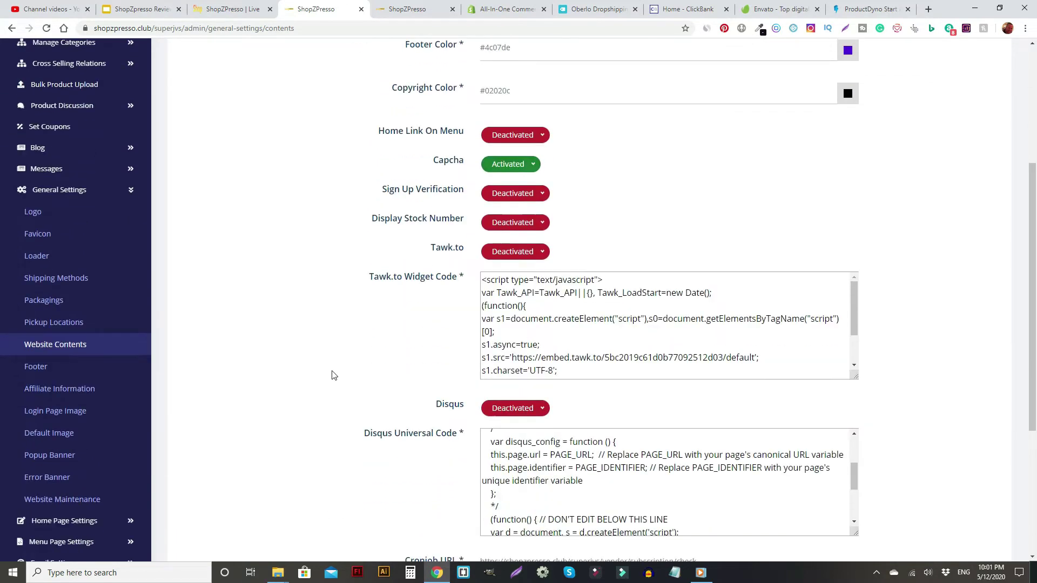
{"action": "scroll", "coordinate": [333, 374], "scroll_direction": "down", "scroll_amount": 2}
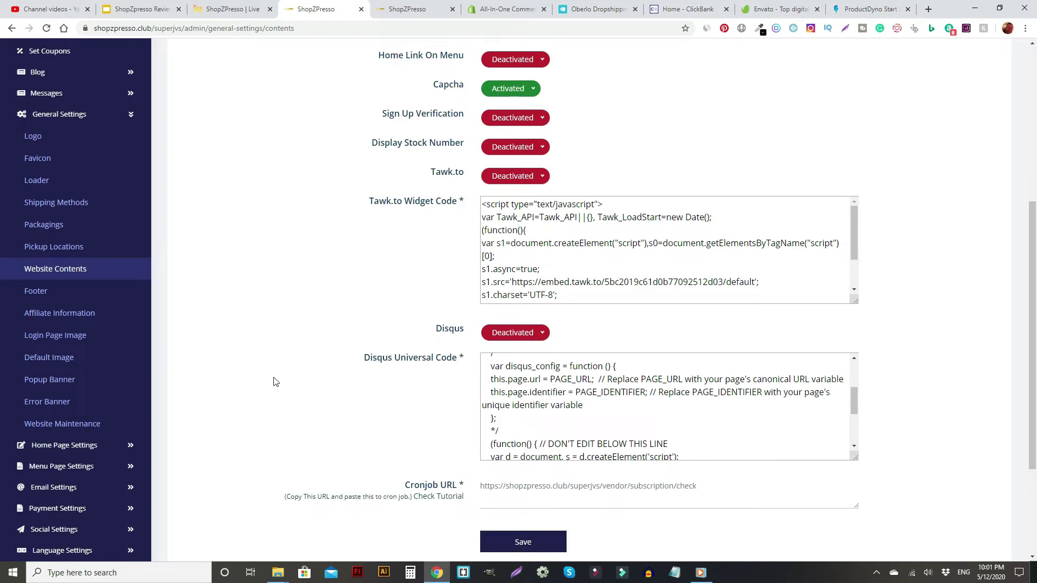
Step: Open the Popup Banner page of General Settings and review its status, background image, title and text fields
{"action": "left_click", "coordinate": [74, 335]}
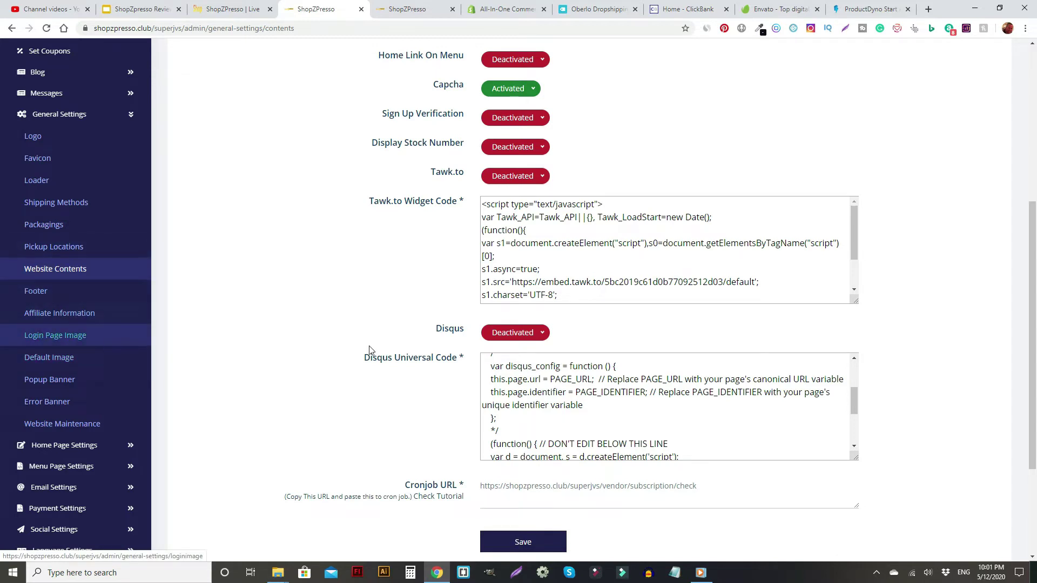
{"action": "scroll", "coordinate": [329, 348], "scroll_direction": "up", "scroll_amount": 2}
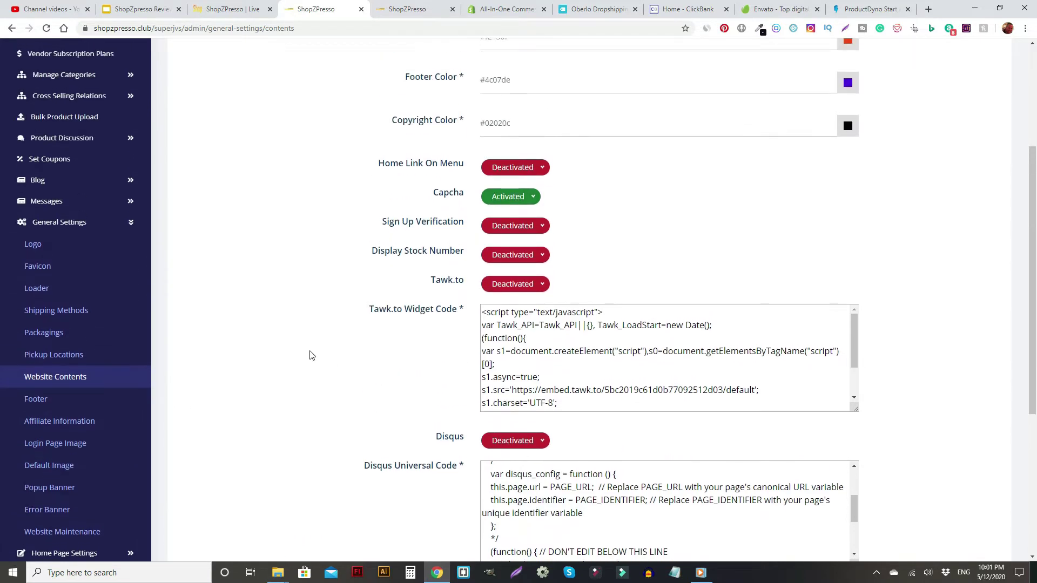
{"action": "scroll", "coordinate": [309, 355], "scroll_direction": "down", "scroll_amount": 5}
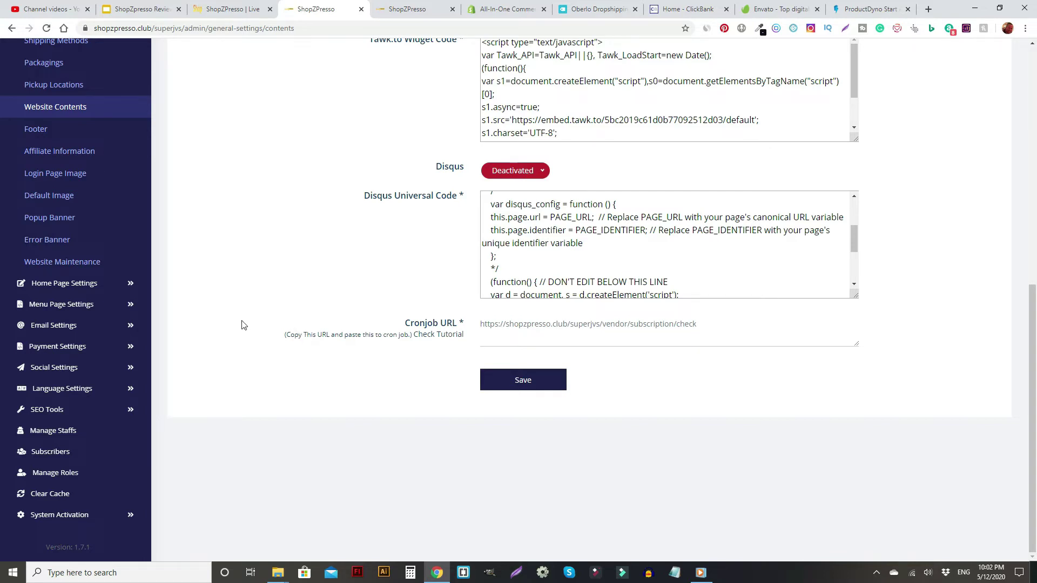
{"action": "left_click", "coordinate": [51, 222]}
{"action": "scroll", "coordinate": [332, 331], "scroll_direction": "down", "scroll_amount": 1}
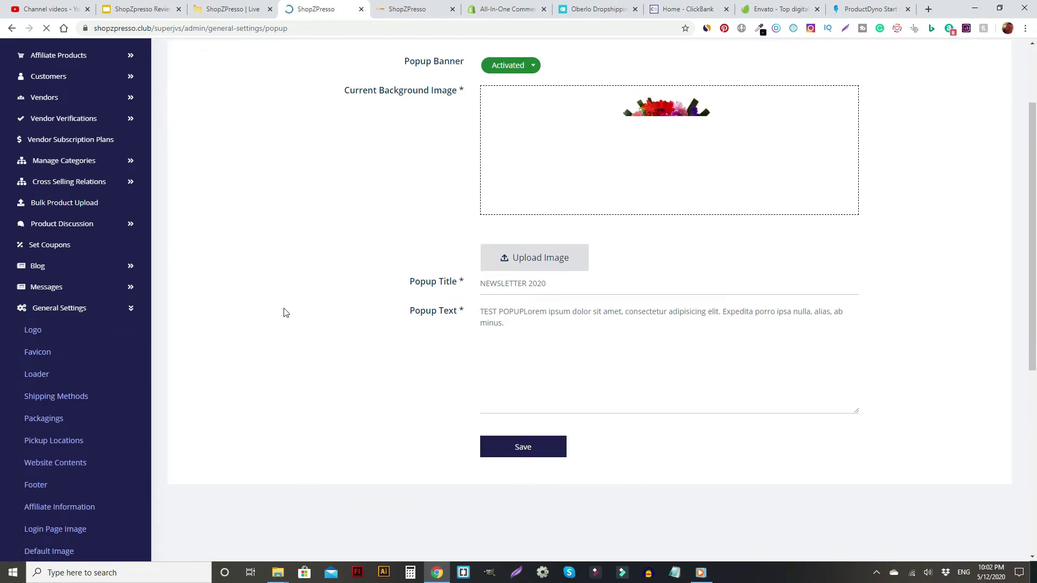
{"action": "scroll", "coordinate": [257, 317], "scroll_direction": "down", "scroll_amount": 2}
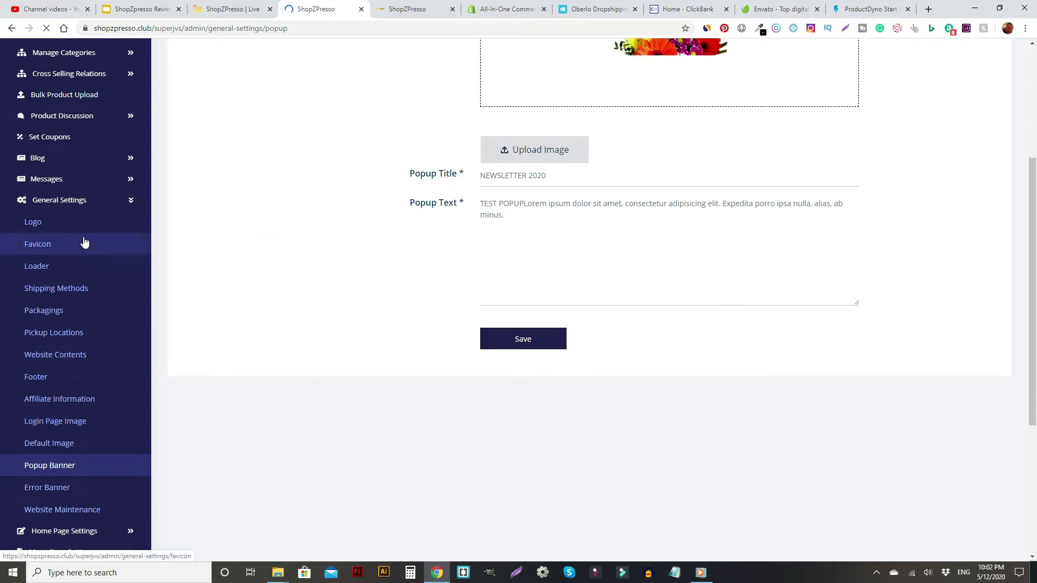
{"action": "scroll", "coordinate": [357, 290], "scroll_direction": "up", "scroll_amount": 3}
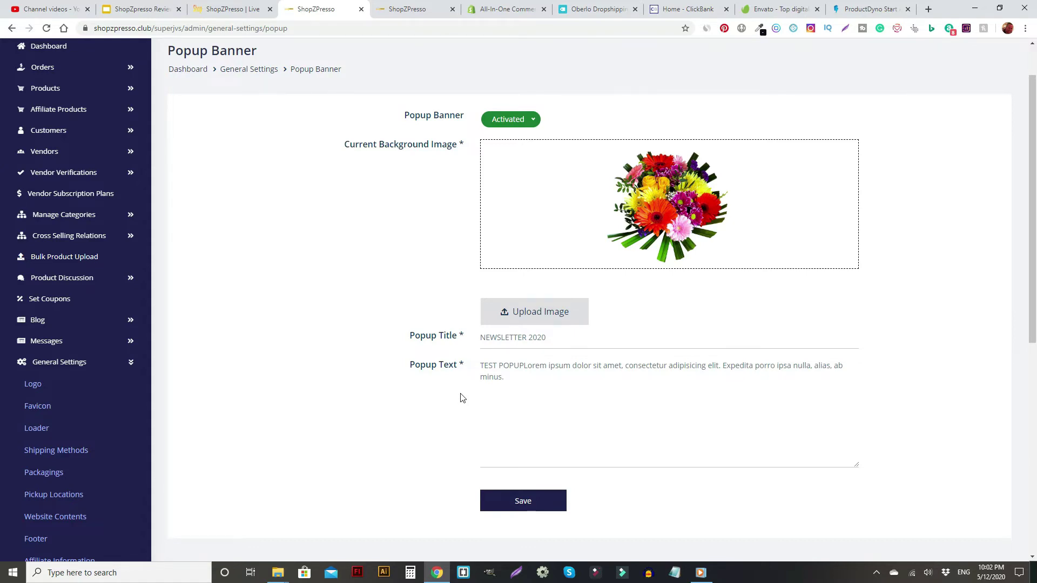
Step: Expand Home Page Settings and look over its options from Sliders to Home Page Customization
{"action": "scroll", "coordinate": [81, 463], "scroll_direction": "down", "scroll_amount": 5}
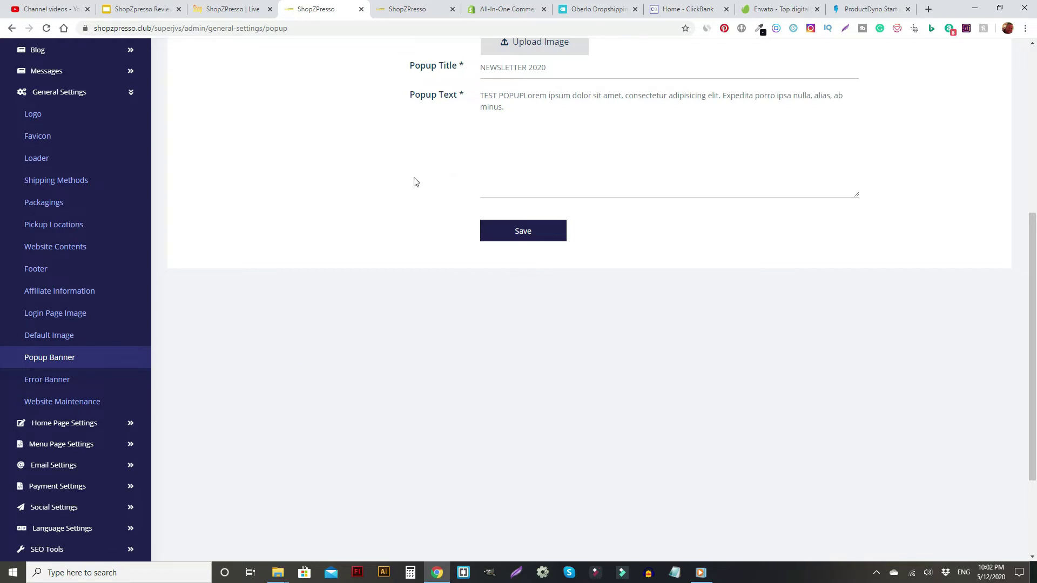
{"action": "scroll", "coordinate": [170, 393], "scroll_direction": "down", "scroll_amount": 3}
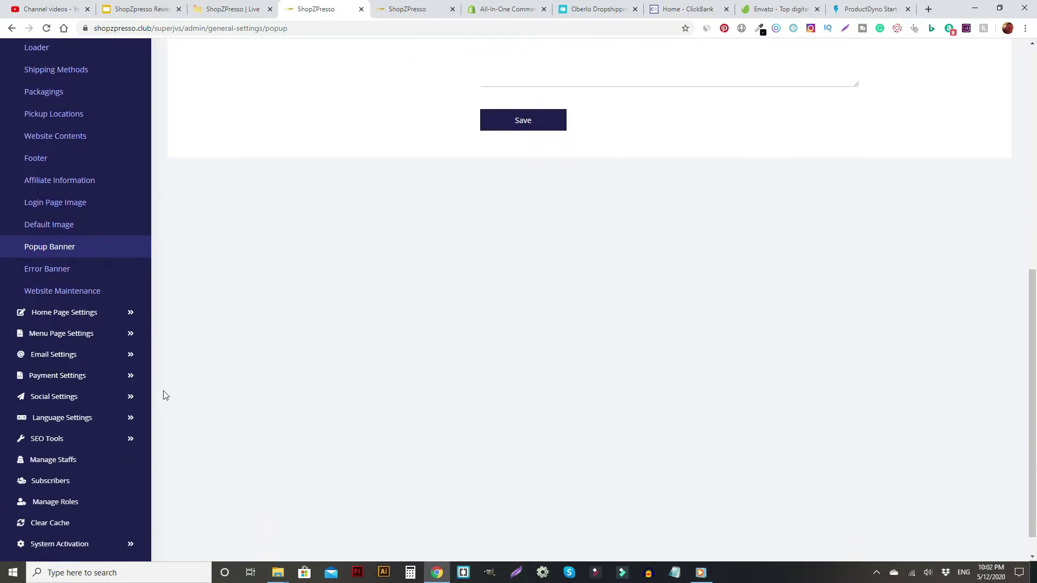
{"action": "left_click", "coordinate": [74, 286]}
{"action": "scroll", "coordinate": [72, 289], "scroll_direction": "up", "scroll_amount": 2}
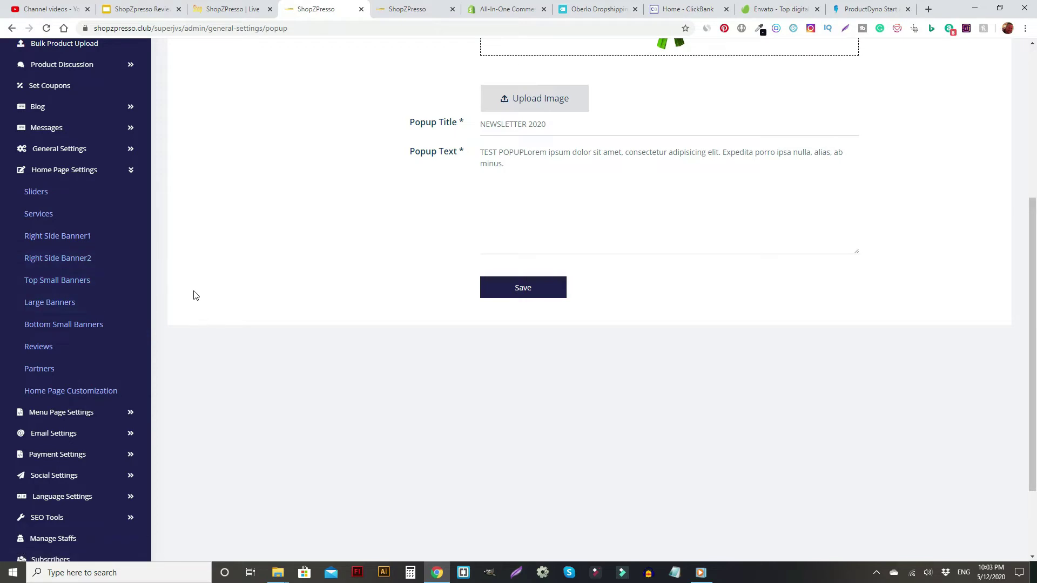
Step: Expand Menu Page Settings and view the list of questions on the FAQ Page
{"action": "scroll", "coordinate": [129, 307], "scroll_direction": "down", "scroll_amount": 2}
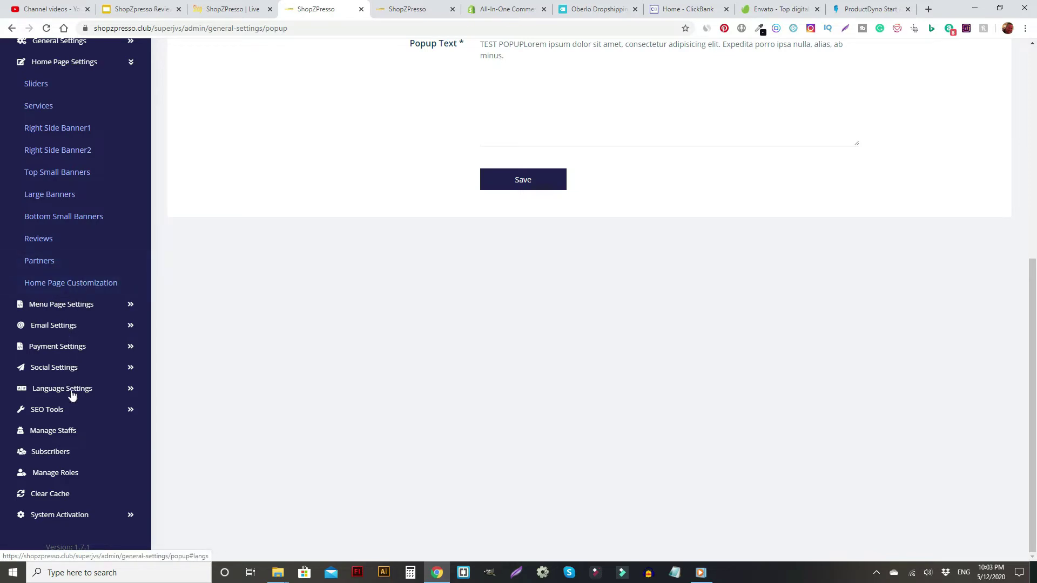
{"action": "left_click", "coordinate": [70, 304]}
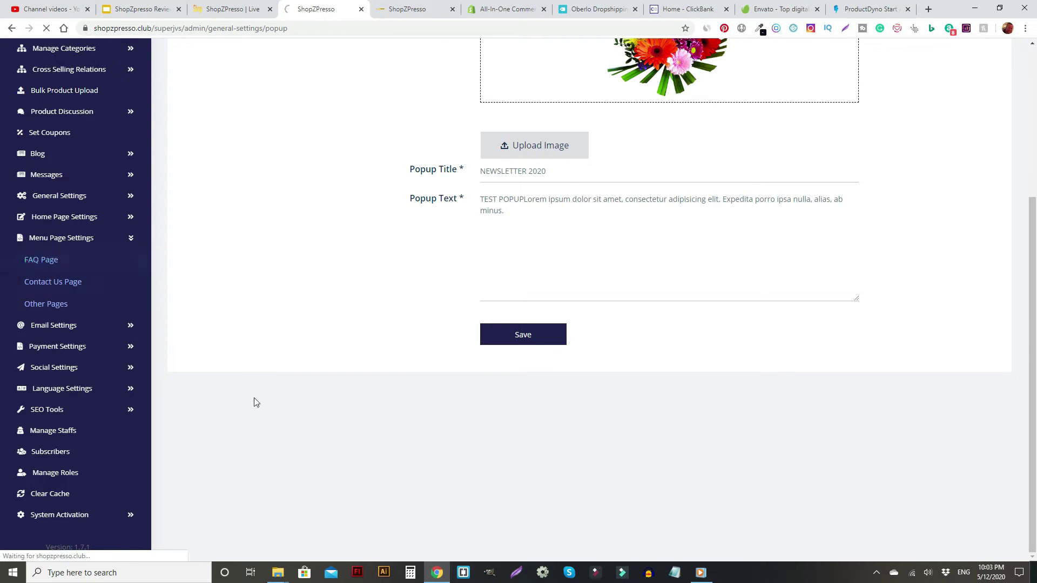
{"action": "left_click", "coordinate": [53, 292]}
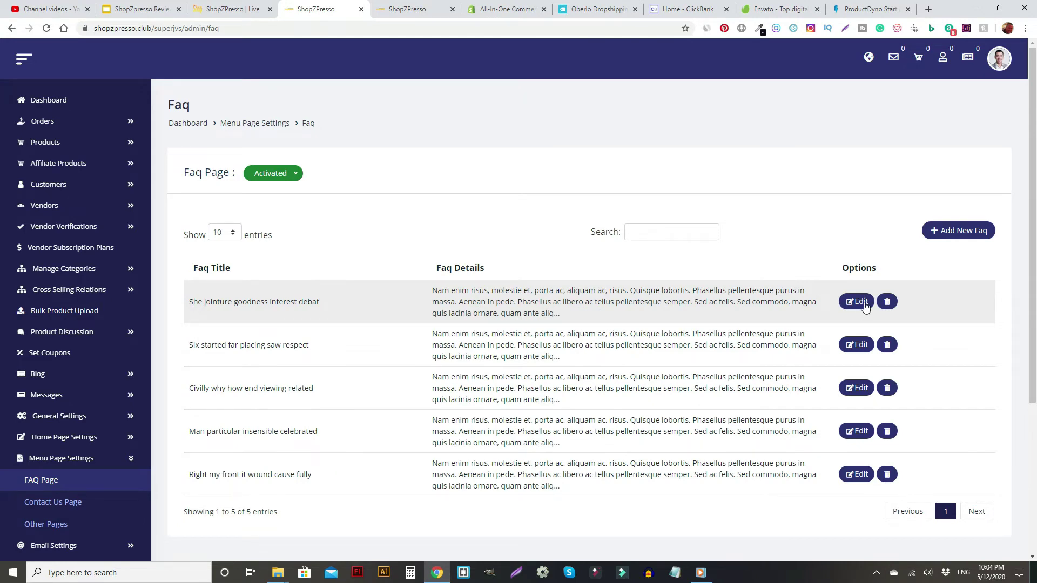
Step: Expand Email Settings and view the list of email templates
{"action": "scroll", "coordinate": [74, 298], "scroll_direction": "down", "scroll_amount": 4}
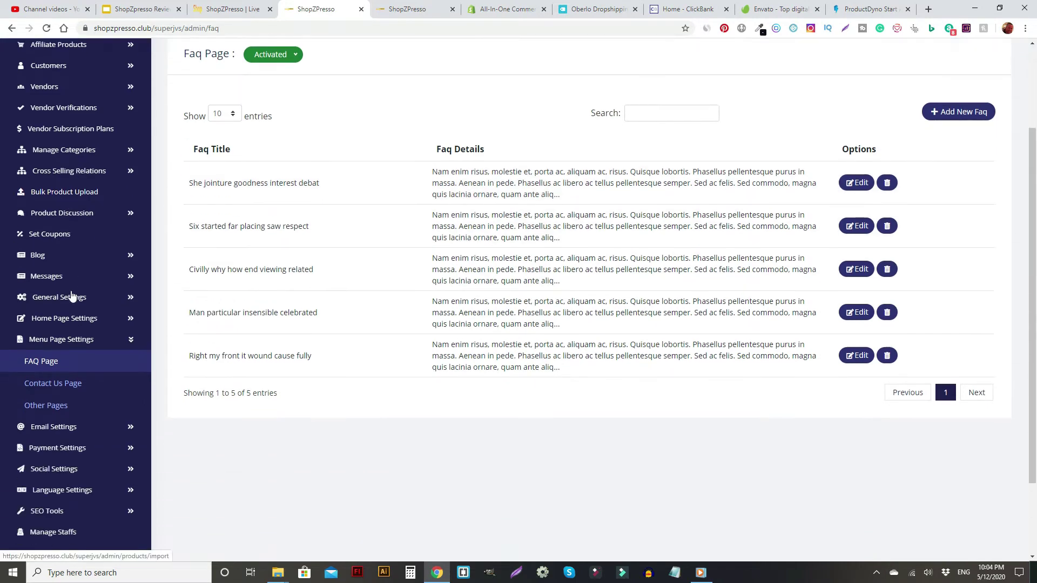
{"action": "left_click", "coordinate": [73, 336]}
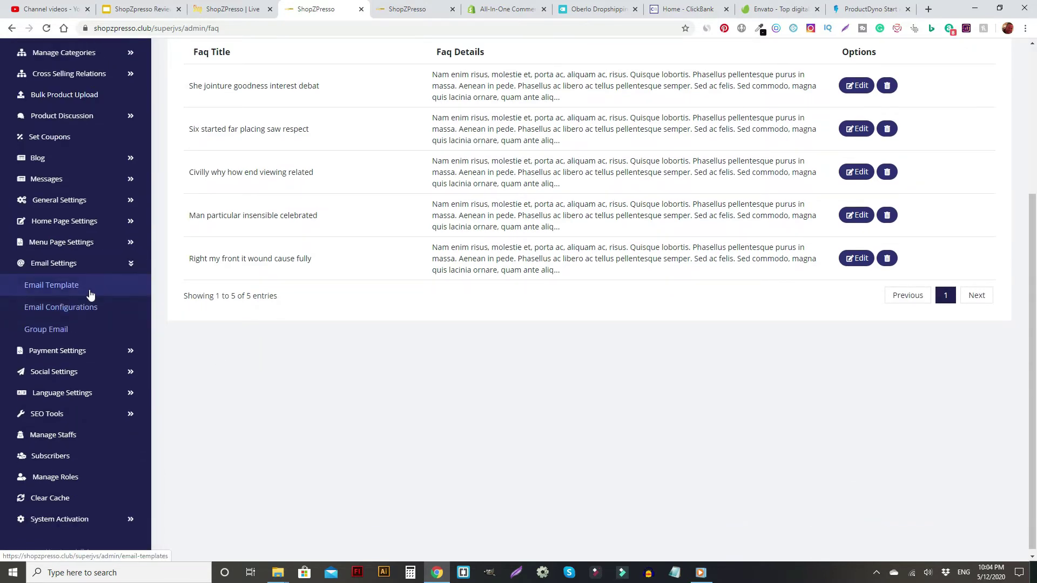
{"action": "left_click", "coordinate": [67, 286]}
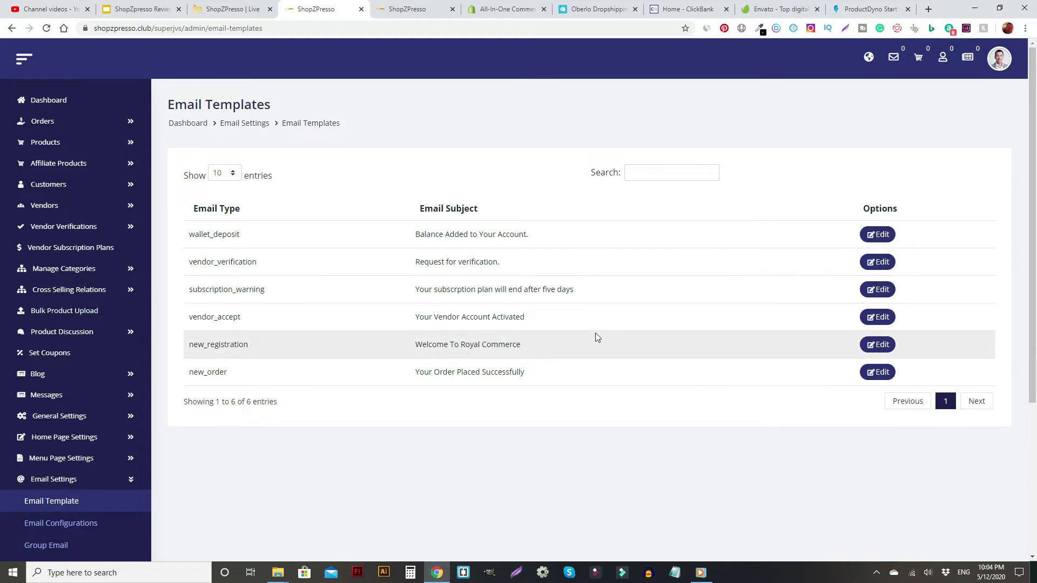
Step: Open Payment Information under Payment Settings and review the gateway options from Stripe and Paypal down to Razorpay and Cash On Delivery
{"action": "scroll", "coordinate": [65, 354], "scroll_direction": "down", "scroll_amount": 4}
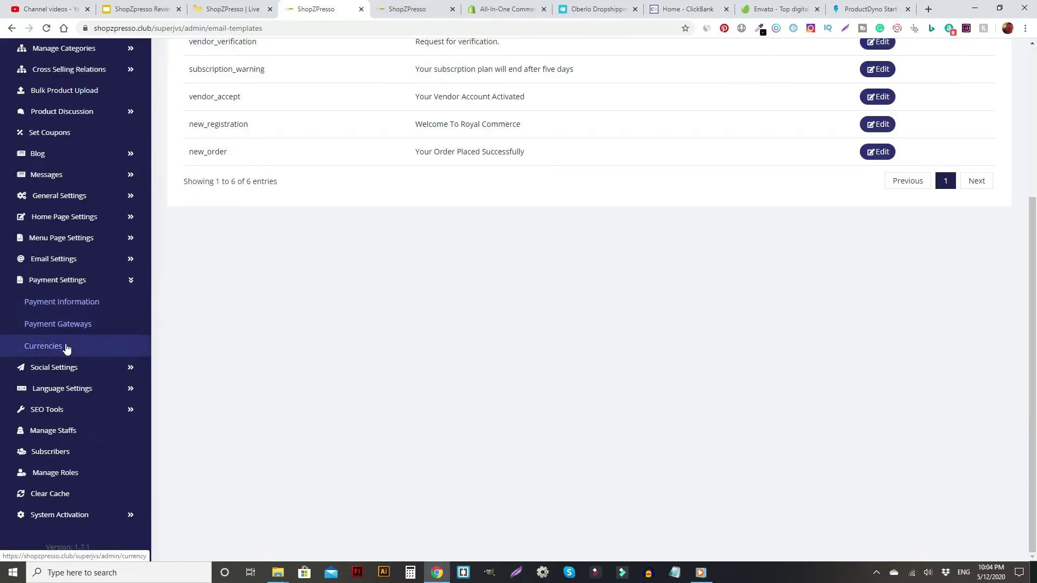
{"action": "left_click", "coordinate": [78, 304]}
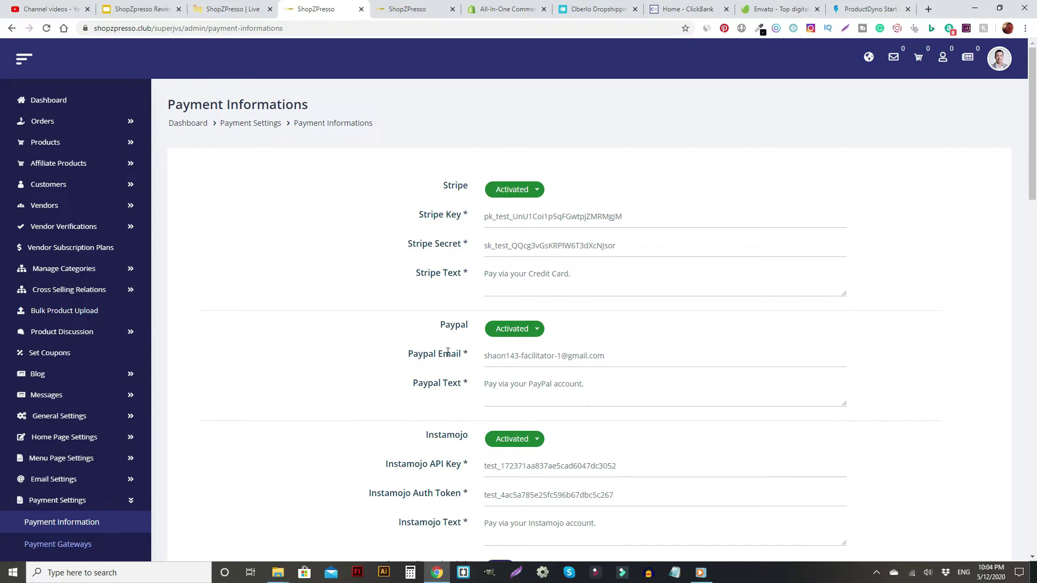
{"action": "scroll", "coordinate": [371, 430], "scroll_direction": "down", "scroll_amount": 10}
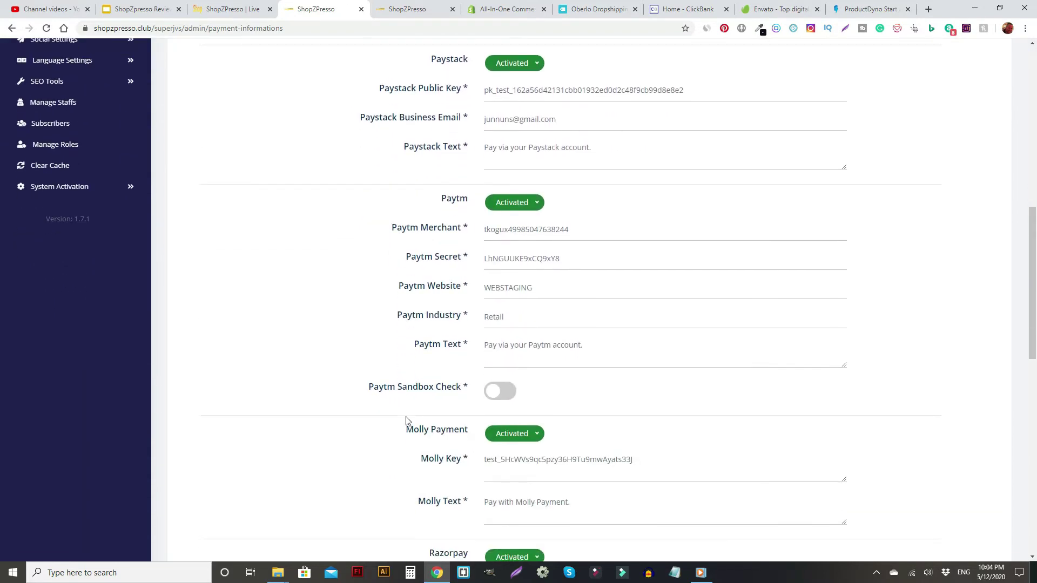
{"action": "scroll", "coordinate": [407, 421], "scroll_direction": "down", "scroll_amount": 2}
{"action": "scroll", "coordinate": [413, 463], "scroll_direction": "down", "scroll_amount": 2}
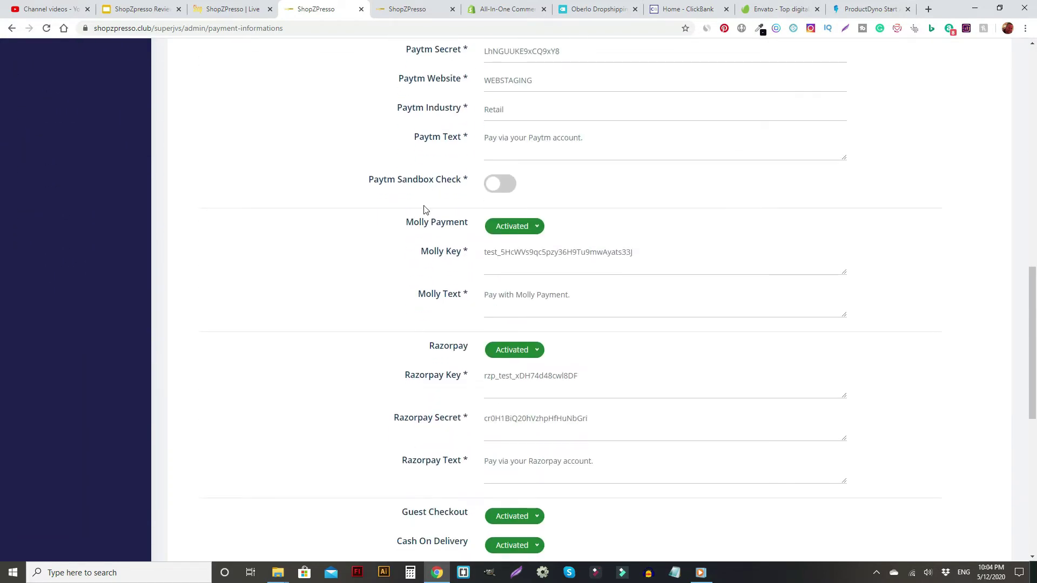
Step: Review the remaining payment settings from Molly Payment and Razorpay to Guest Checkout, Cash On Delivery, Currency Format and Withdraw Fee
{"action": "scroll", "coordinate": [413, 253], "scroll_direction": "down", "scroll_amount": 2}
{"action": "scroll", "coordinate": [391, 317], "scroll_direction": "up", "scroll_amount": 1}
{"action": "scroll", "coordinate": [391, 317], "scroll_direction": "down", "scroll_amount": 1}
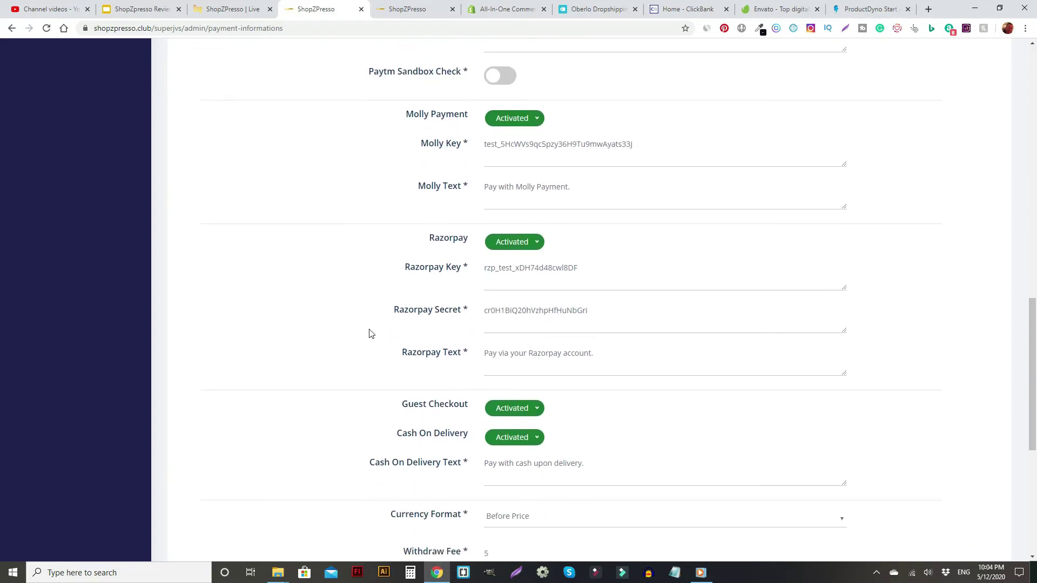
{"action": "scroll", "coordinate": [370, 334], "scroll_direction": "down", "scroll_amount": 6}
{"action": "scroll", "coordinate": [335, 257], "scroll_direction": "up", "scroll_amount": 7}
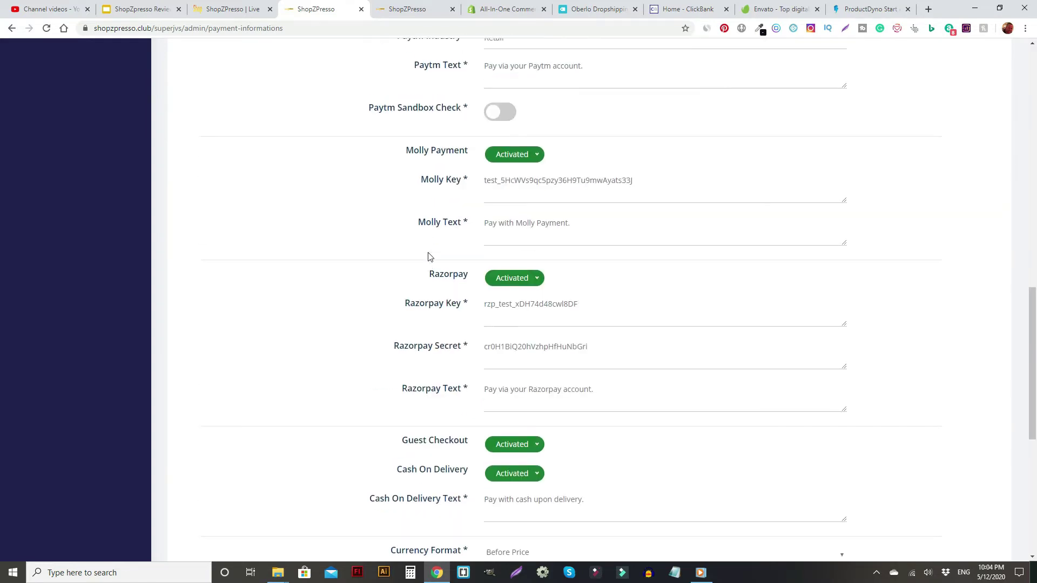
{"action": "scroll", "coordinate": [430, 256], "scroll_direction": "up", "scroll_amount": 15}
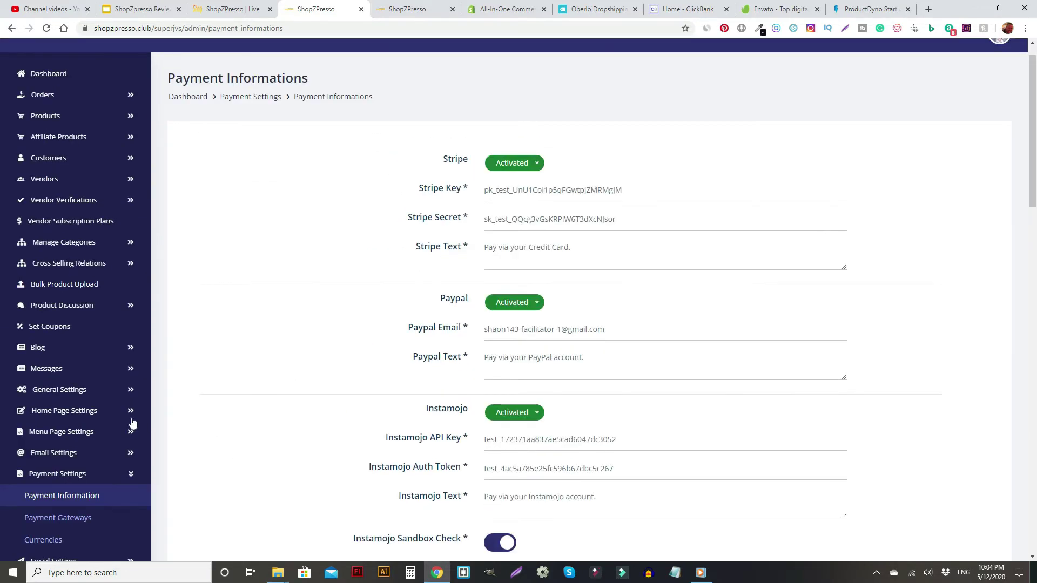
Step: Expand Social Settings and open the Social Links page
{"action": "scroll", "coordinate": [131, 422], "scroll_direction": "down", "scroll_amount": 3}
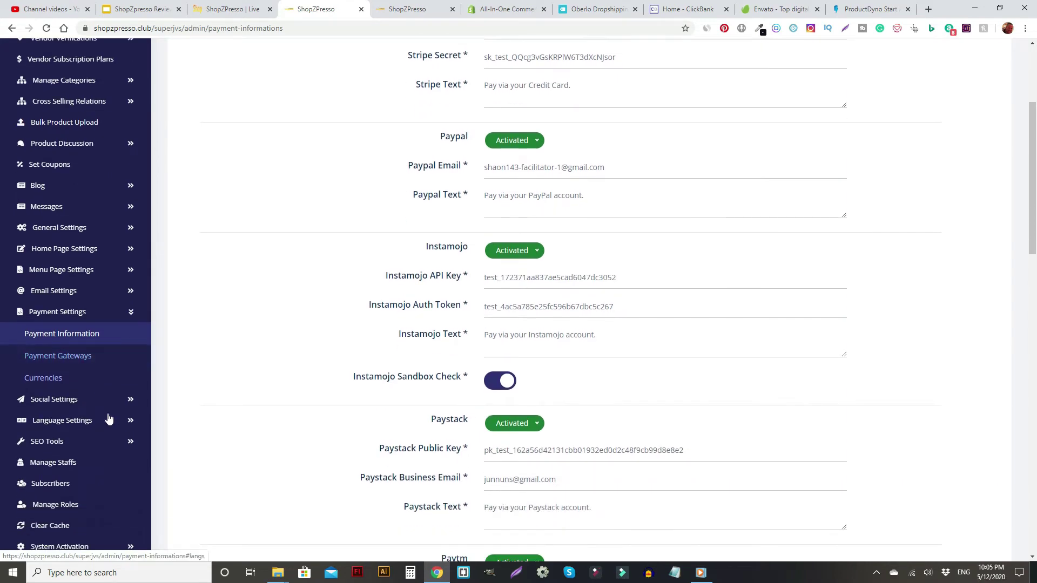
{"action": "left_click", "coordinate": [91, 399]}
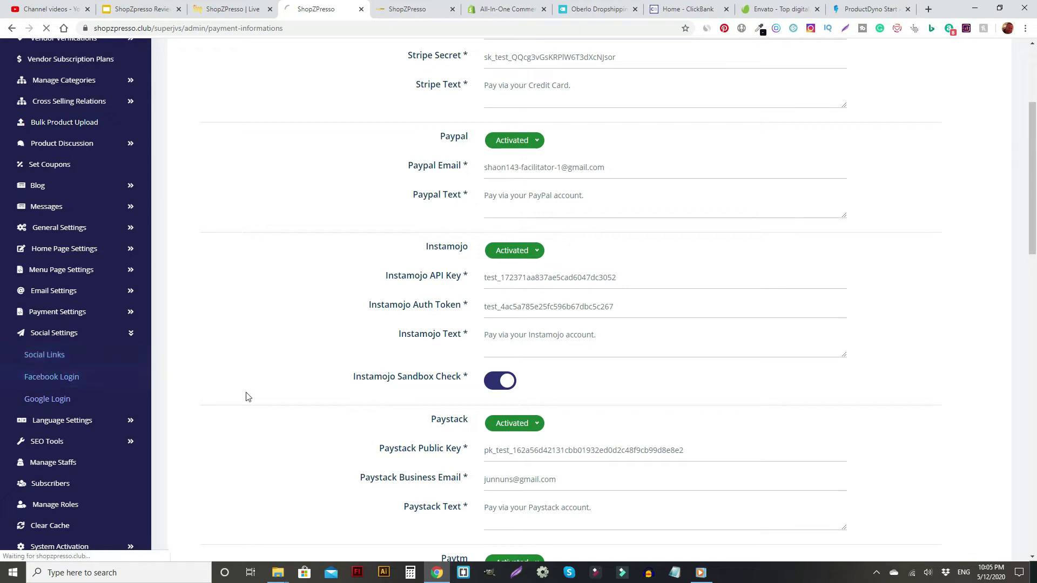
{"action": "left_click", "coordinate": [60, 381]}
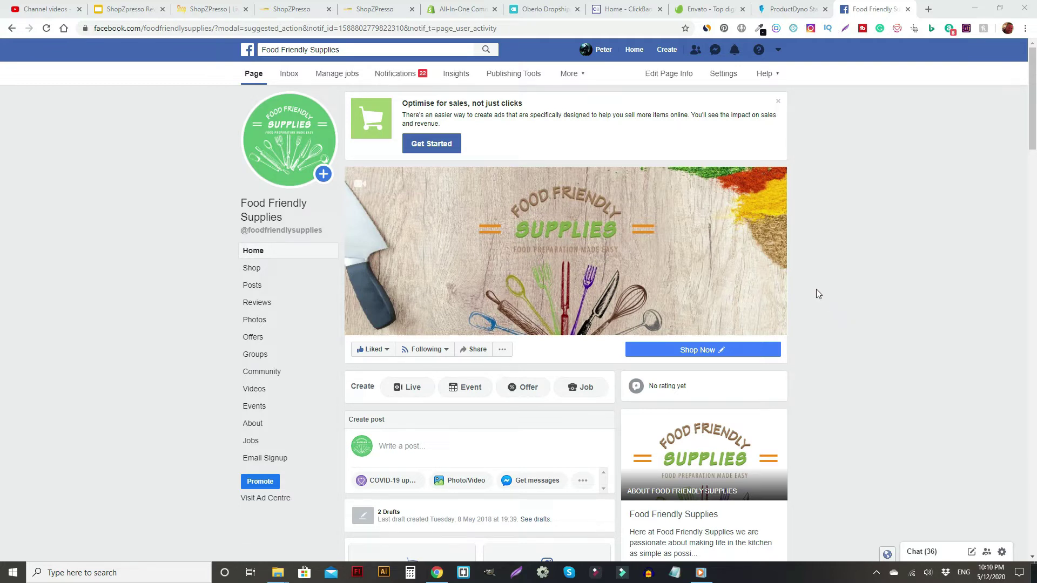
Step: Look over the Food Friendly Supplies Facebook page from its cover and Shop Now button down to its posts and community details
{"action": "scroll", "coordinate": [857, 332], "scroll_direction": "down", "scroll_amount": 7}
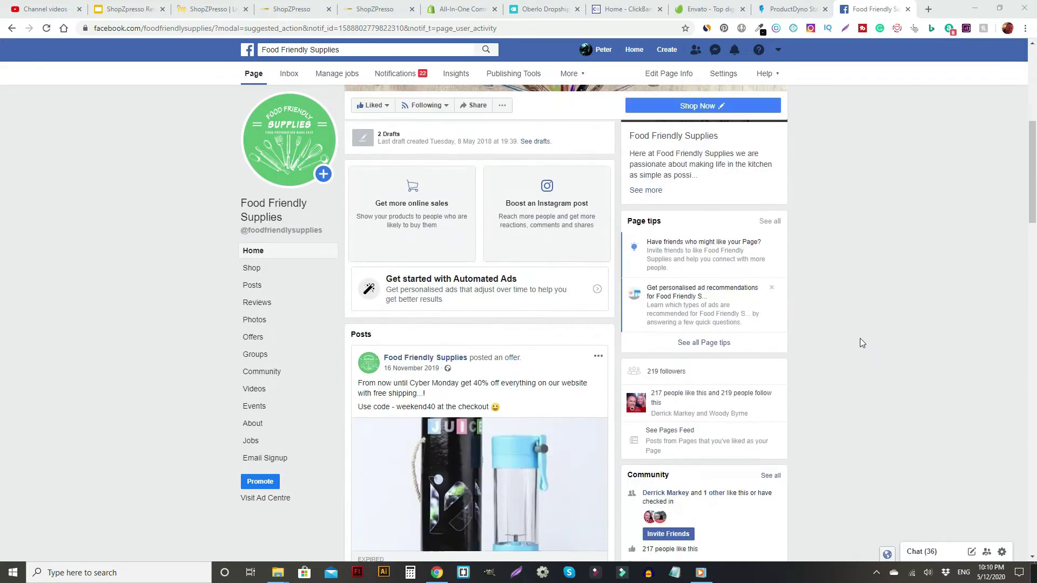
{"action": "scroll", "coordinate": [860, 340], "scroll_direction": "down", "scroll_amount": 2}
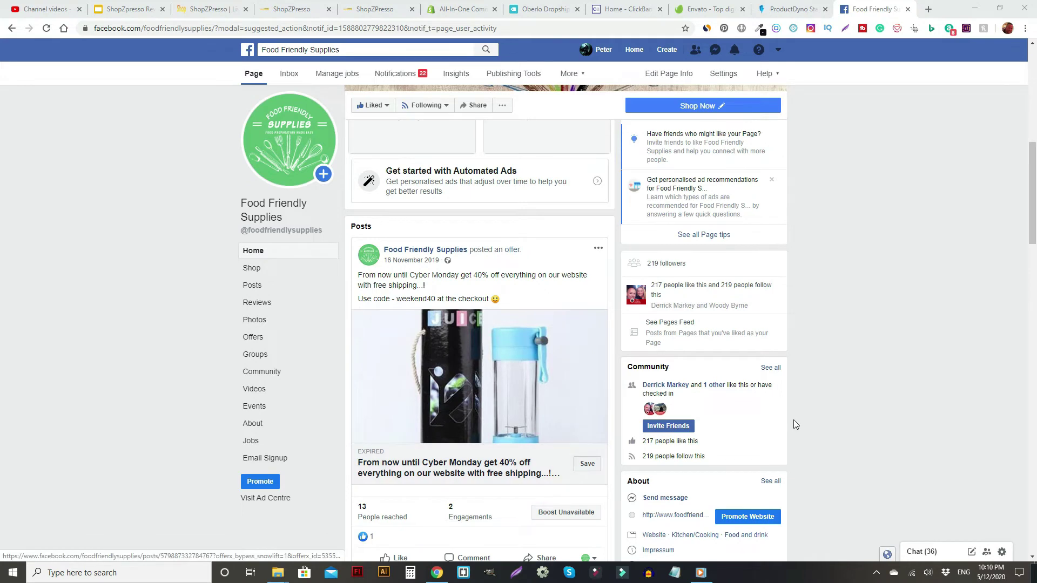
{"action": "scroll", "coordinate": [823, 405], "scroll_direction": "up", "scroll_amount": 3}
{"action": "scroll", "coordinate": [832, 400], "scroll_direction": "up", "scroll_amount": 2}
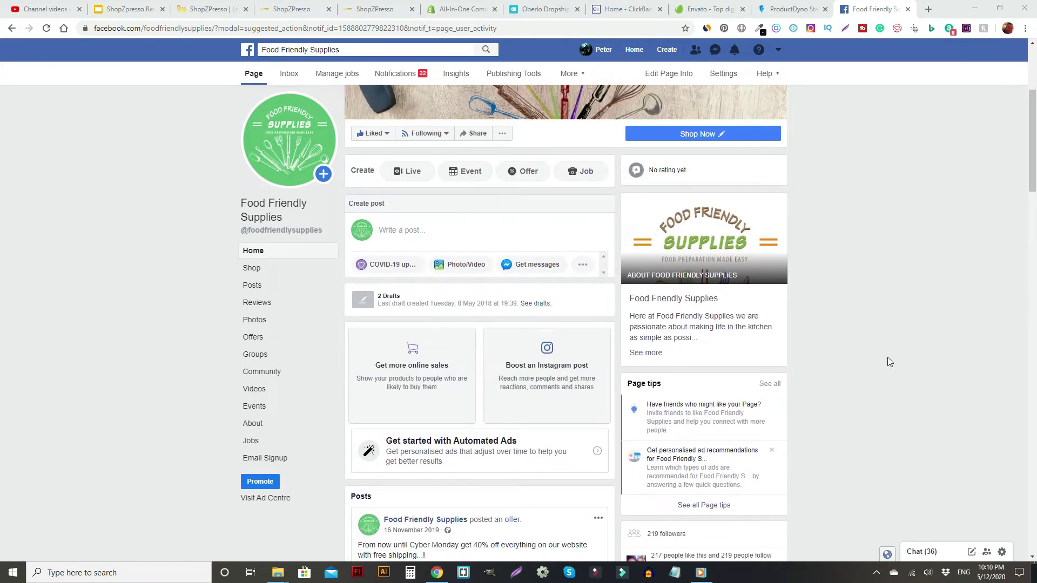
{"action": "scroll", "coordinate": [888, 361], "scroll_direction": "up", "scroll_amount": 2}
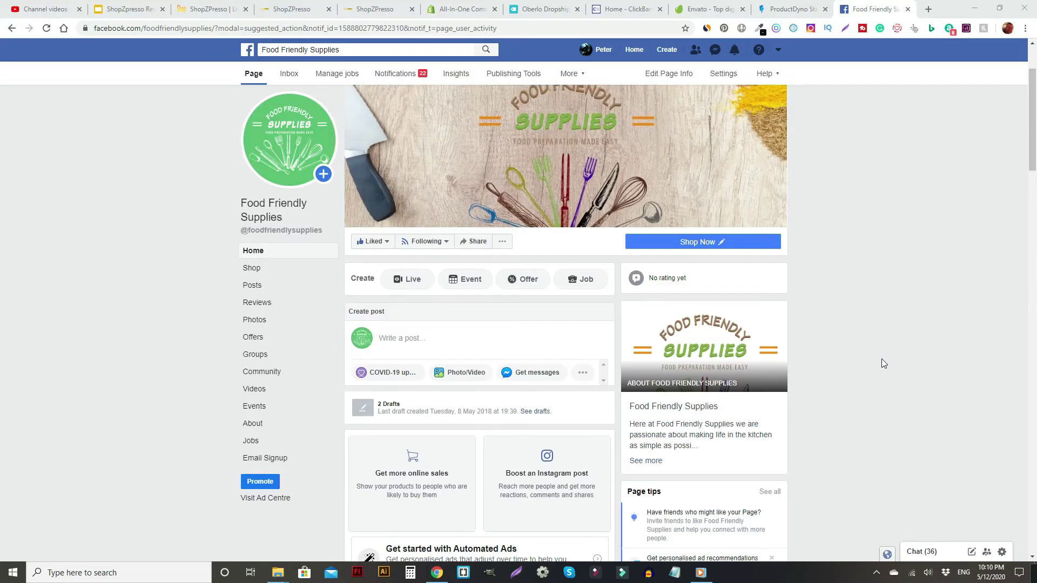
{"action": "scroll", "coordinate": [881, 360], "scroll_direction": "up", "scroll_amount": 2}
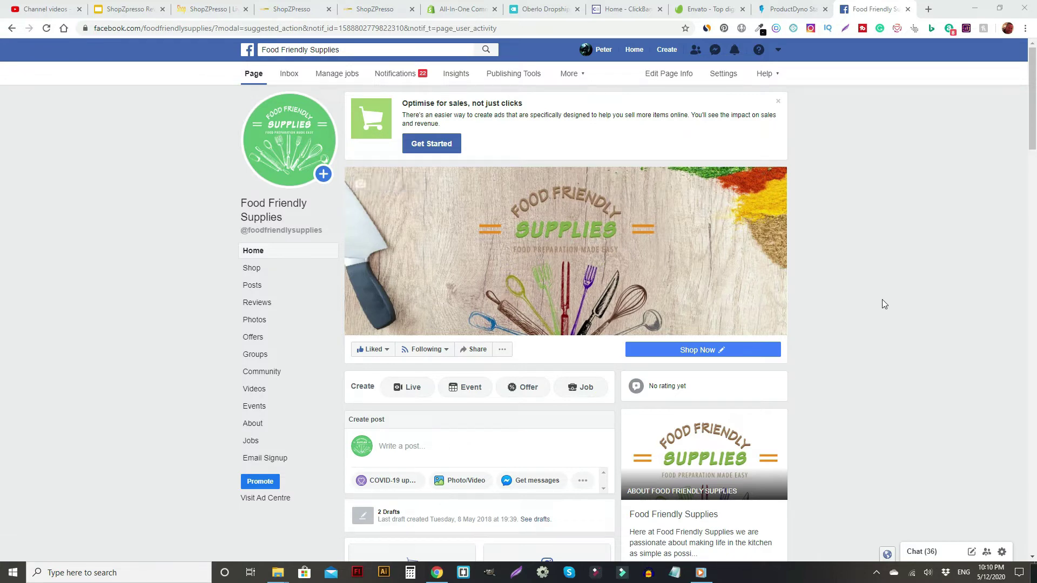
Step: Return to the ShopZPresso admin and open Google Analytics under SEO Tools
{"action": "left_click", "coordinate": [378, 9]}
{"action": "left_click", "coordinate": [295, 10]}
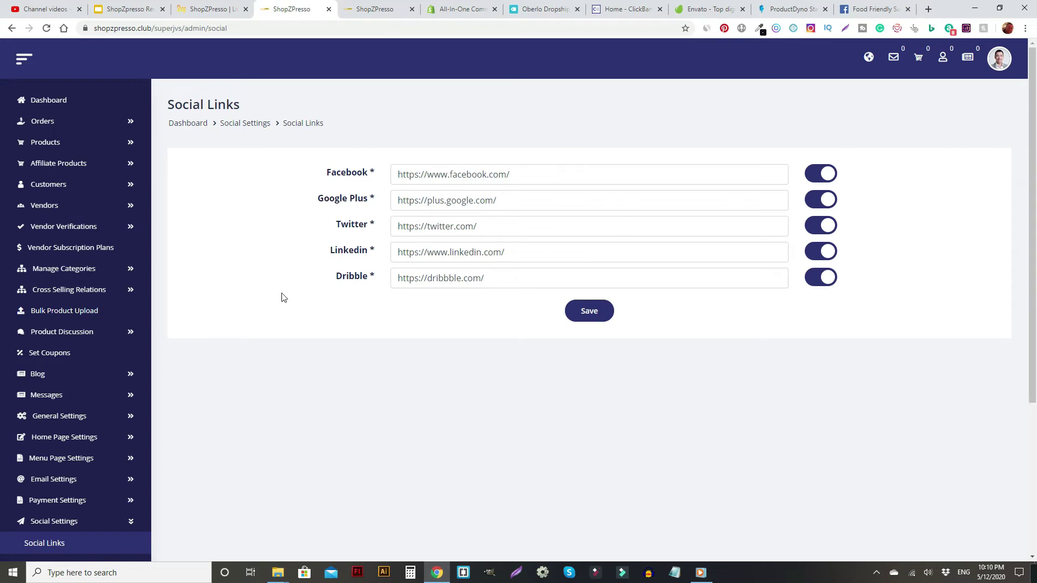
{"action": "scroll", "coordinate": [112, 417], "scroll_direction": "down", "scroll_amount": 3}
{"action": "scroll", "coordinate": [112, 414], "scroll_direction": "down", "scroll_amount": 1}
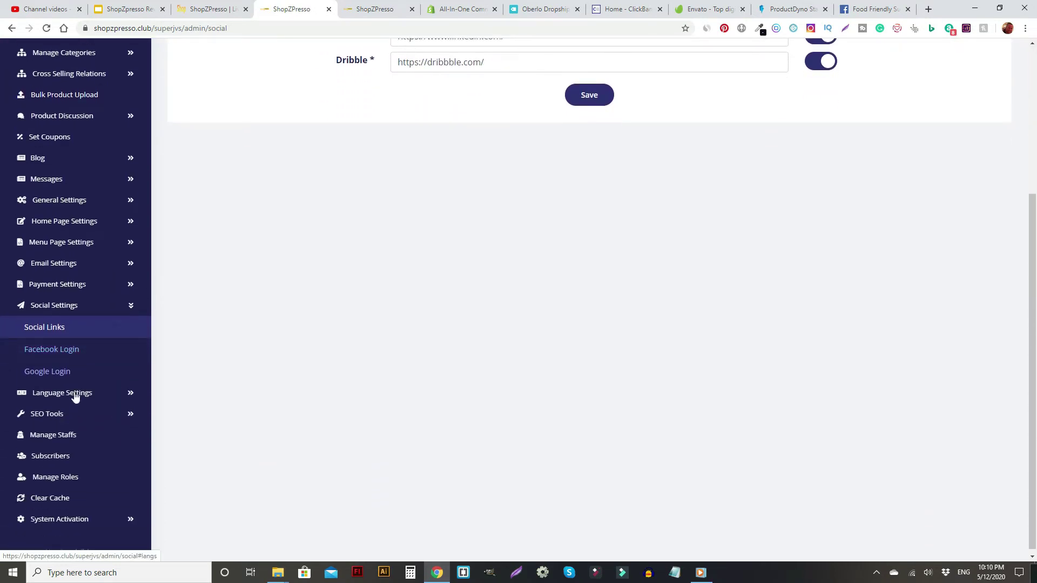
{"action": "left_click", "coordinate": [54, 415]}
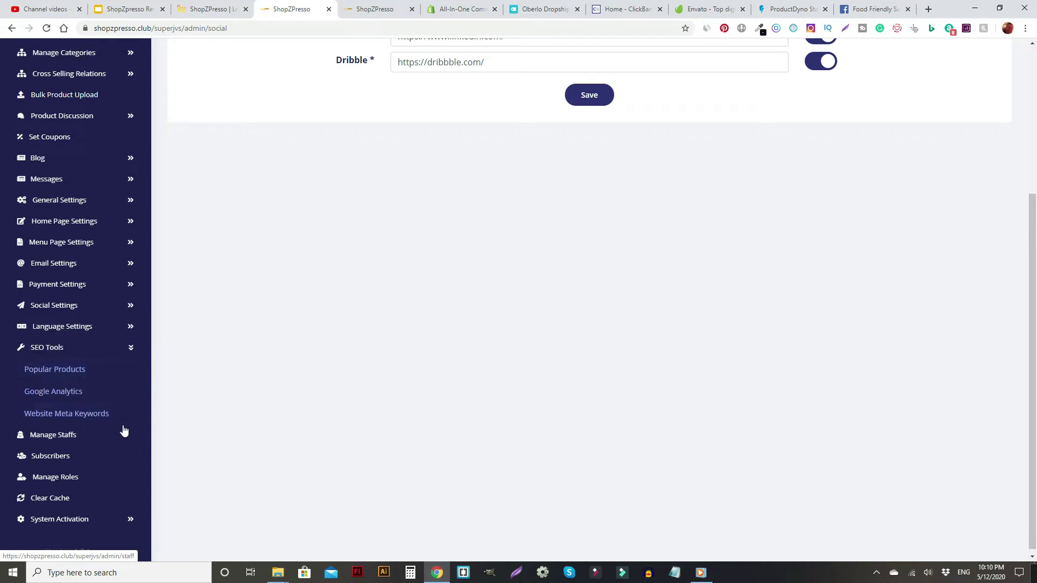
{"action": "left_click", "coordinate": [66, 395]}
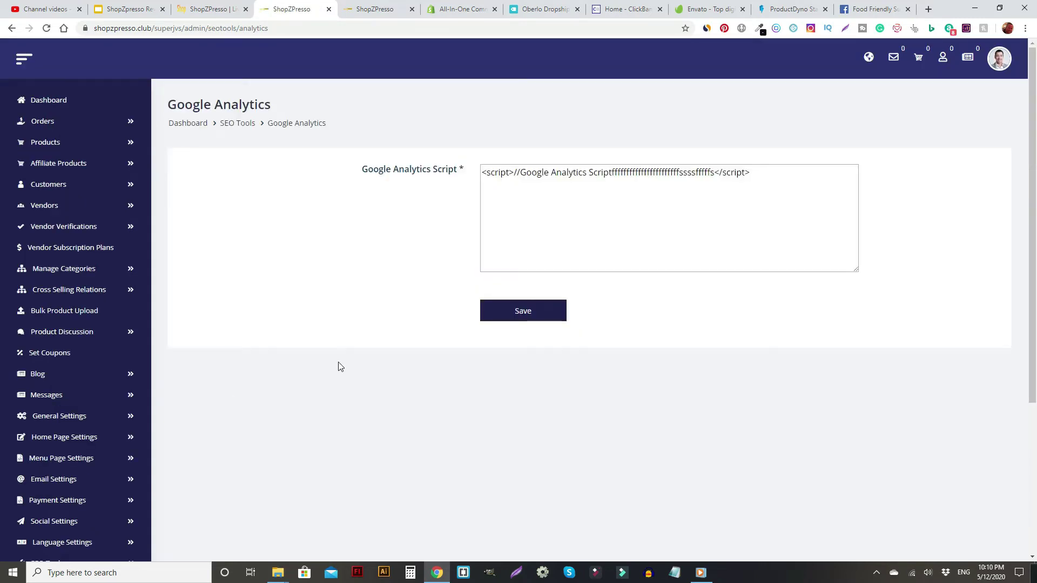
Step: View the Google Analytics Script field and the other options listed under SEO Tools
{"action": "scroll", "coordinate": [238, 419], "scroll_direction": "down", "scroll_amount": 2}
{"action": "scroll", "coordinate": [61, 432], "scroll_direction": "down", "scroll_amount": 1}
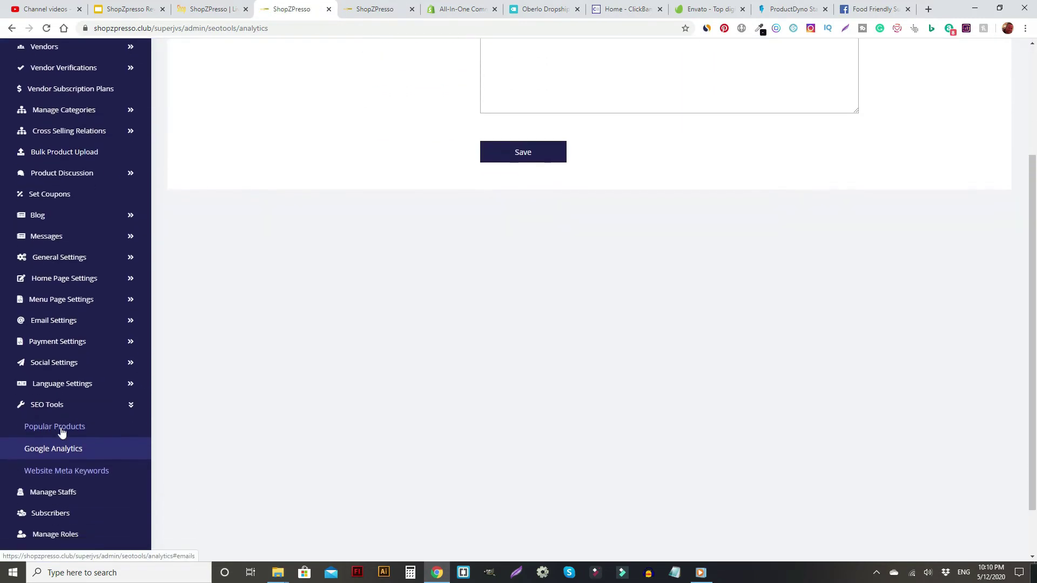
{"action": "left_click", "coordinate": [130, 445]}
{"action": "scroll", "coordinate": [119, 398], "scroll_direction": "down", "scroll_amount": 3}
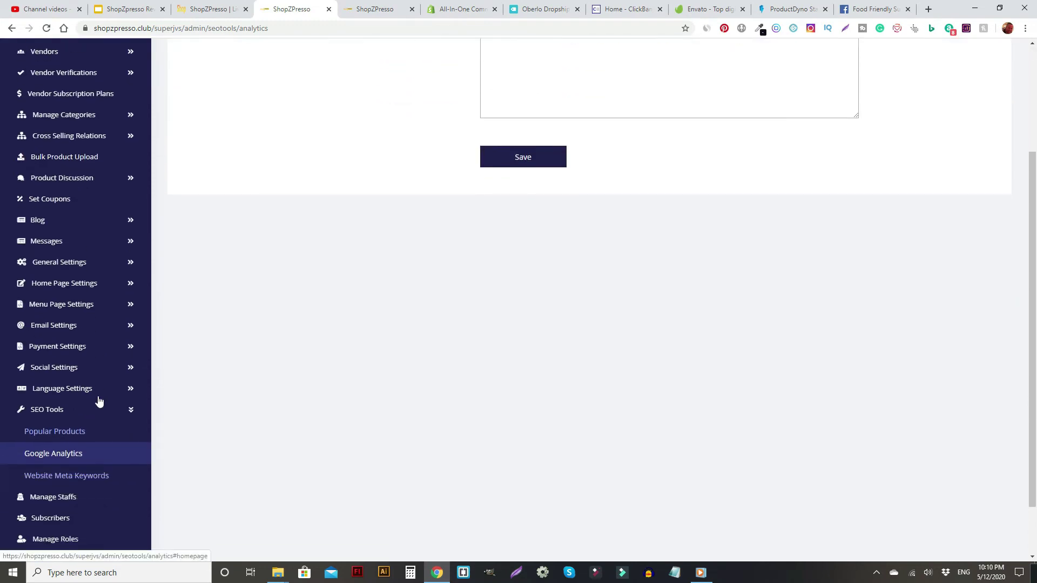
{"action": "scroll", "coordinate": [384, 227], "scroll_direction": "up", "scroll_amount": 3}
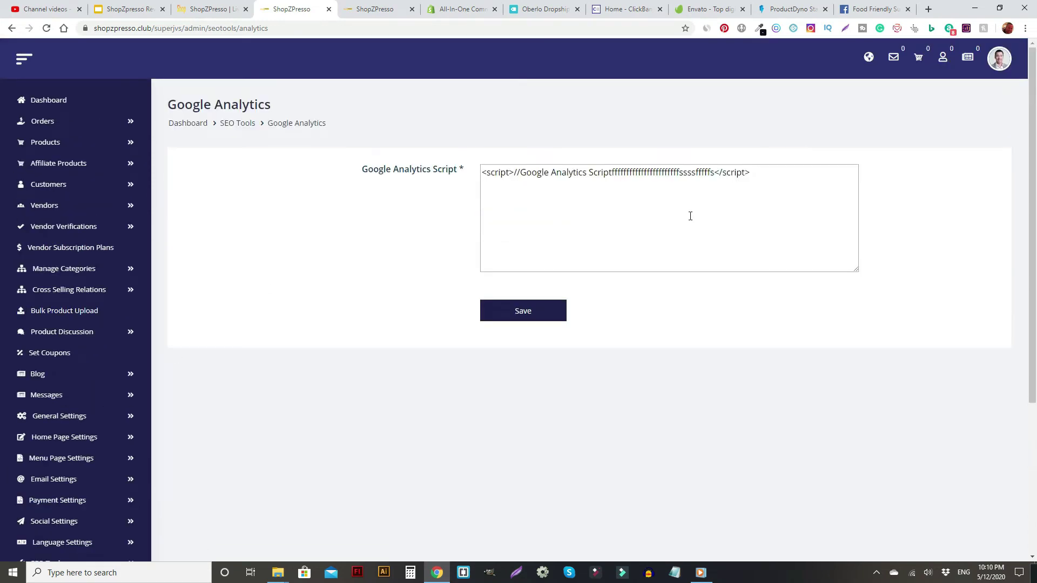
Step: Open the Manage Staffs page from the admin sections below SEO Tools and view its staff table
{"action": "scroll", "coordinate": [135, 324], "scroll_direction": "down", "scroll_amount": 4}
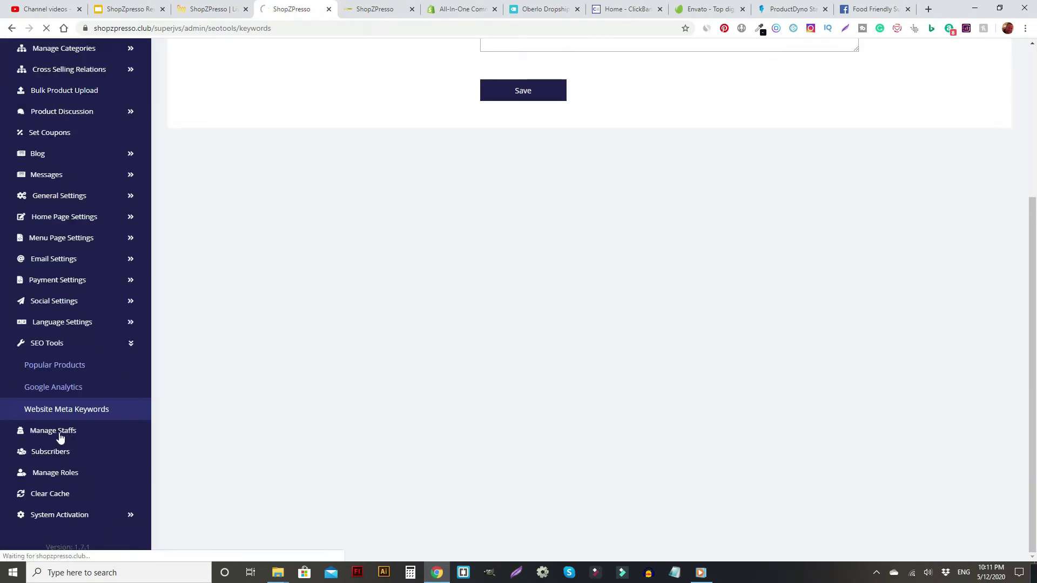
{"action": "left_click", "coordinate": [59, 438]}
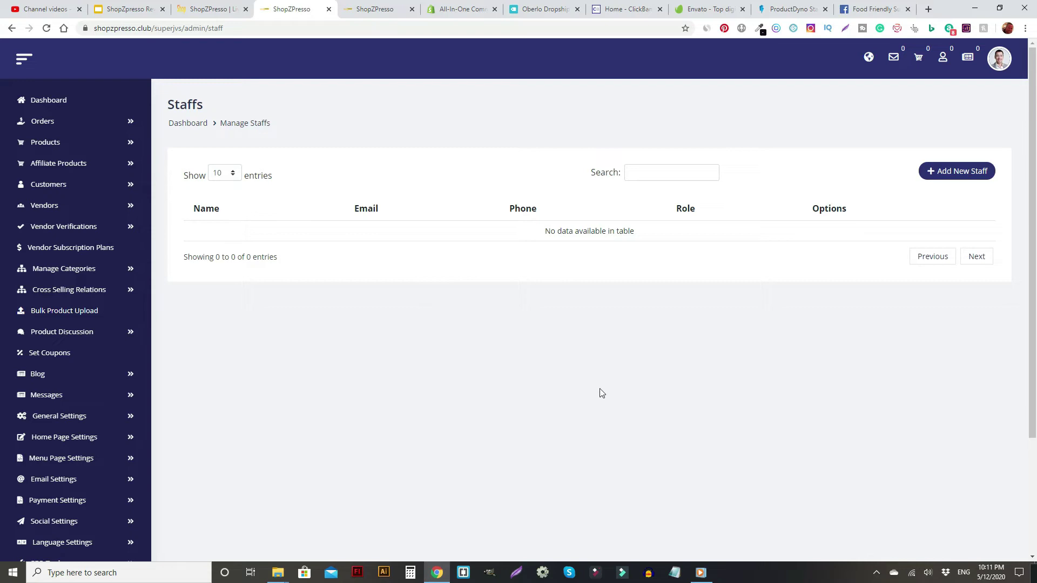
{"action": "scroll", "coordinate": [111, 446], "scroll_direction": "down", "scroll_amount": 3}
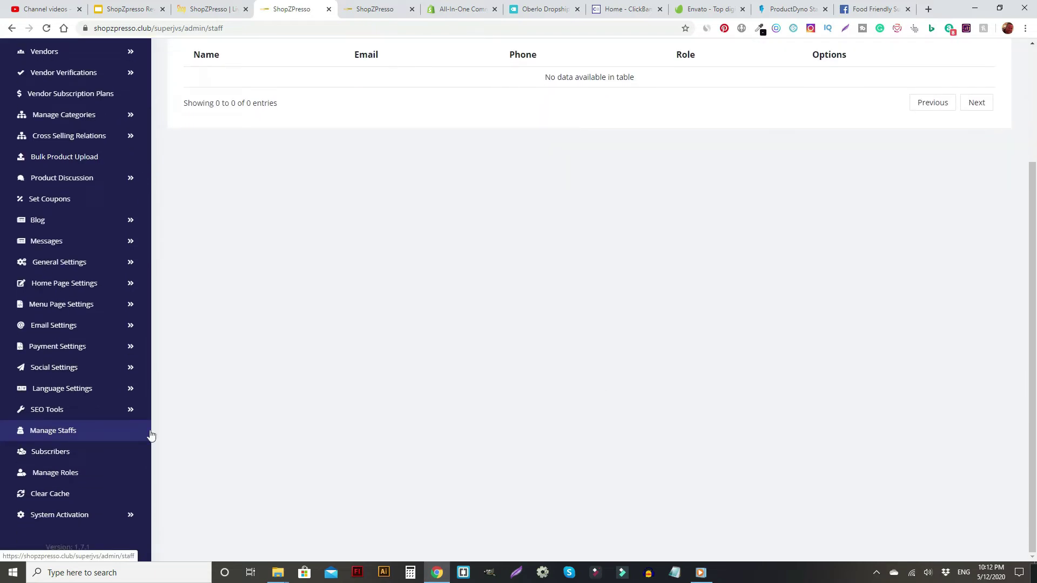
Step: Check the Shopify pricing plans for comparison and return to the ShopZPresso Staffs page
{"action": "left_click", "coordinate": [460, 9]}
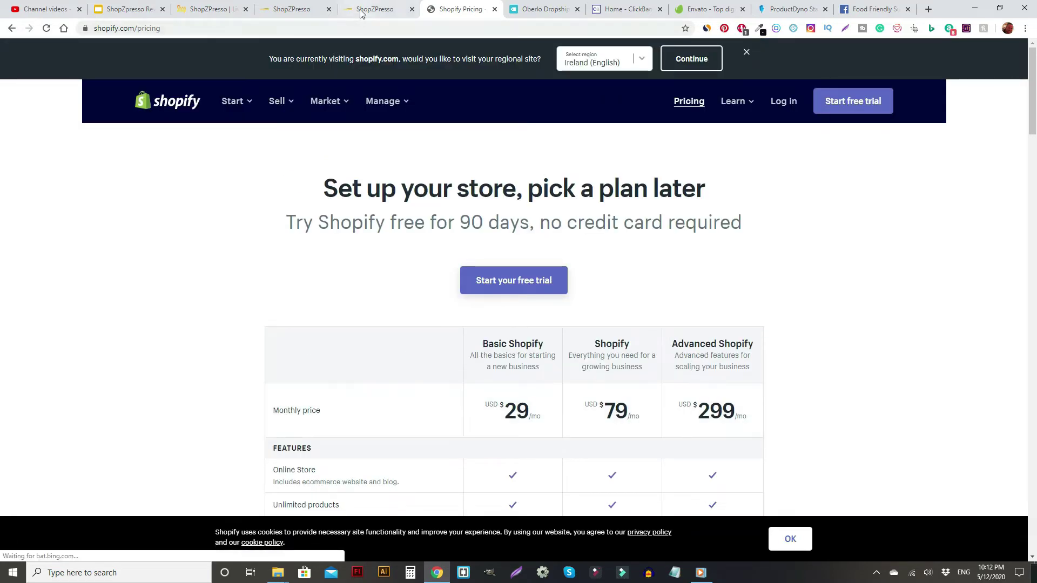
{"action": "left_click", "coordinate": [310, 9]}
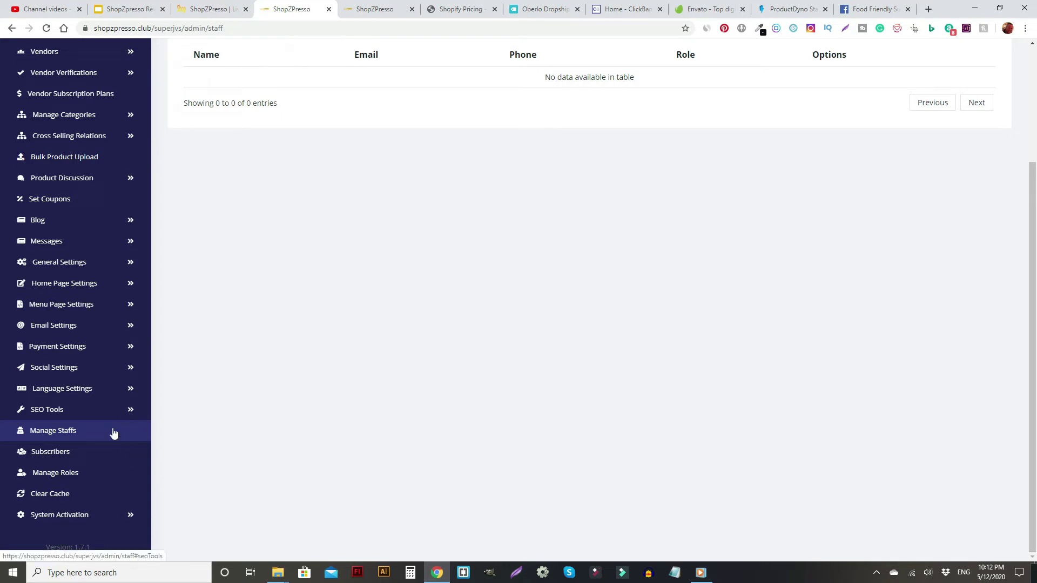
{"action": "scroll", "coordinate": [81, 505], "scroll_direction": "up", "scroll_amount": 3}
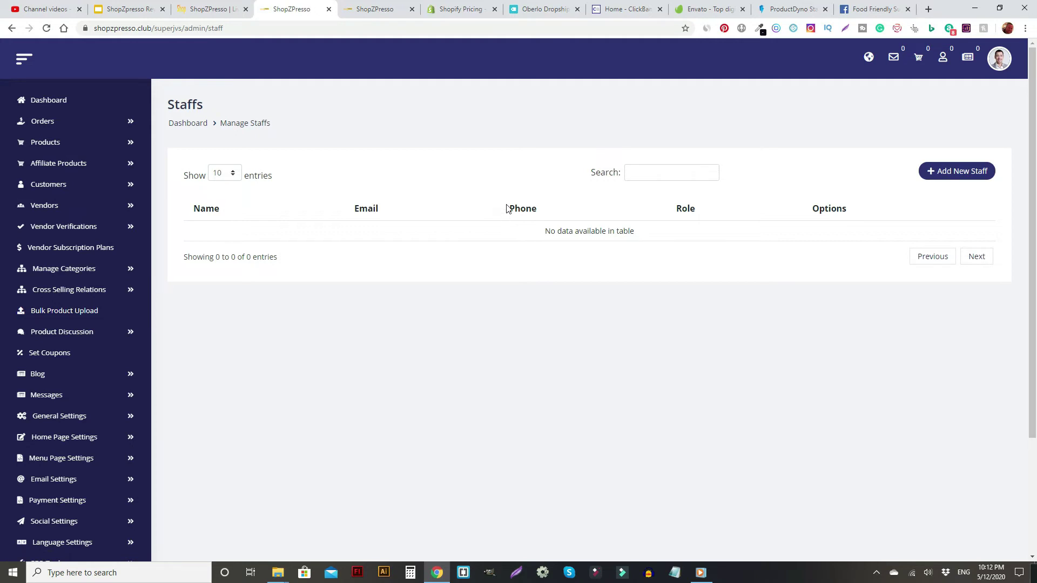
Step: Switch to the ShopZPresso storefront and look over its home page from the banner slider and categories to Featured and Best Seller
{"action": "left_click", "coordinate": [373, 14]}
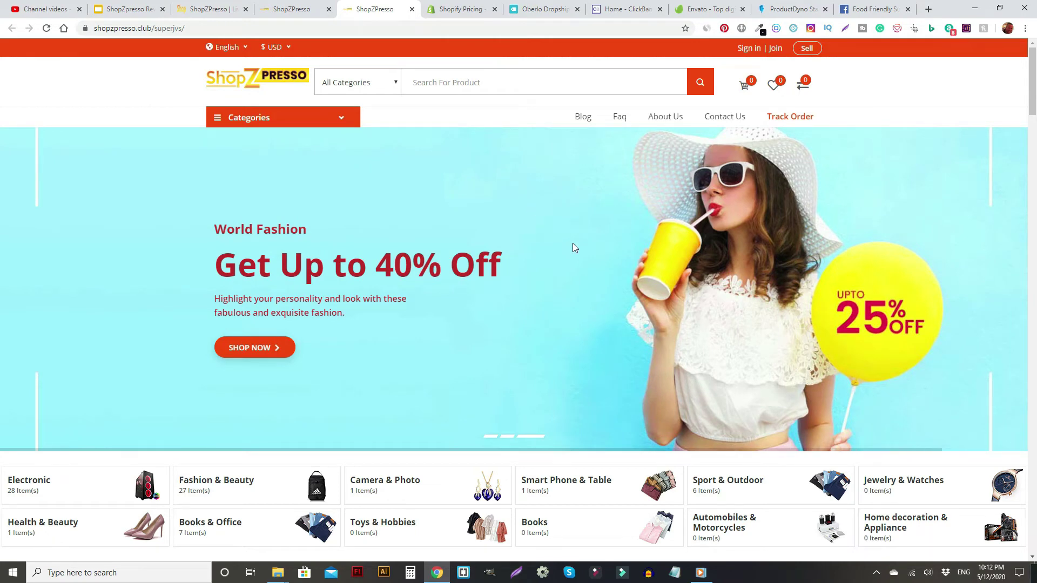
{"action": "scroll", "coordinate": [518, 299], "scroll_direction": "down", "scroll_amount": 1}
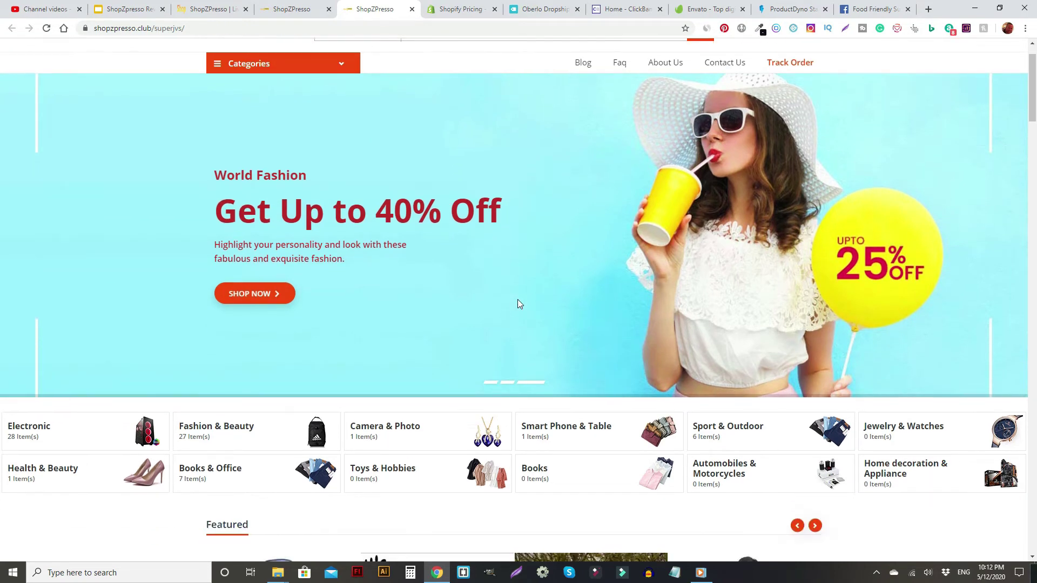
{"action": "scroll", "coordinate": [518, 298], "scroll_direction": "up", "scroll_amount": 1}
{"action": "scroll", "coordinate": [517, 297], "scroll_direction": "down", "scroll_amount": 1}
{"action": "scroll", "coordinate": [517, 301], "scroll_direction": "down", "scroll_amount": 2}
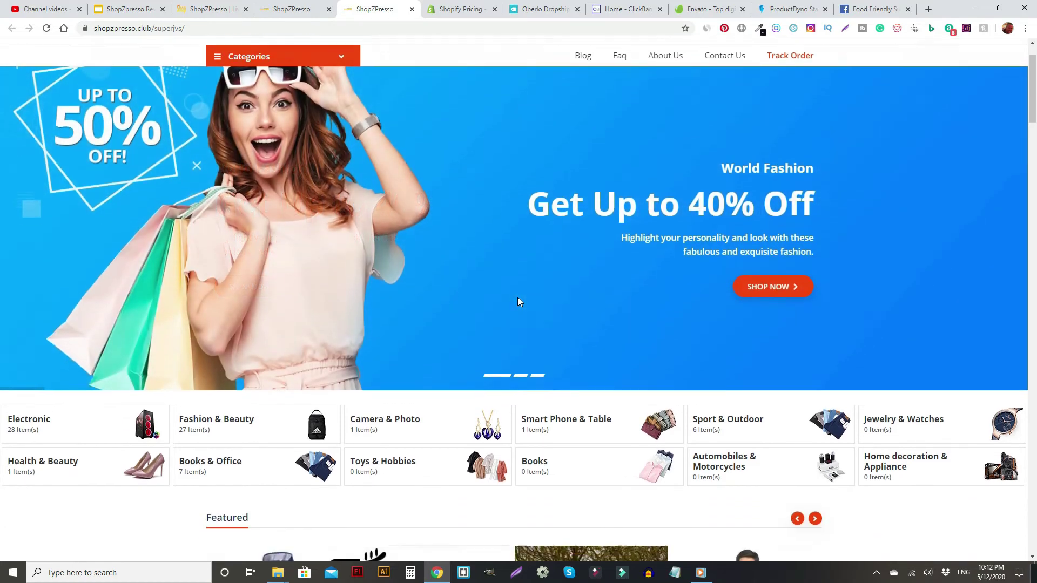
{"action": "scroll", "coordinate": [512, 304], "scroll_direction": "down", "scroll_amount": 2}
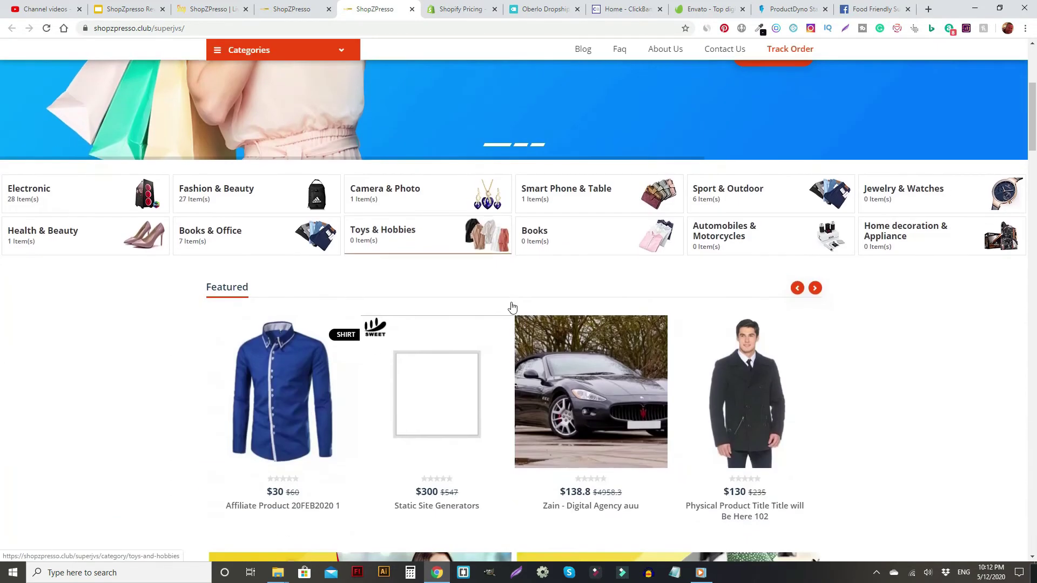
{"action": "scroll", "coordinate": [513, 303], "scroll_direction": "down", "scroll_amount": 6}
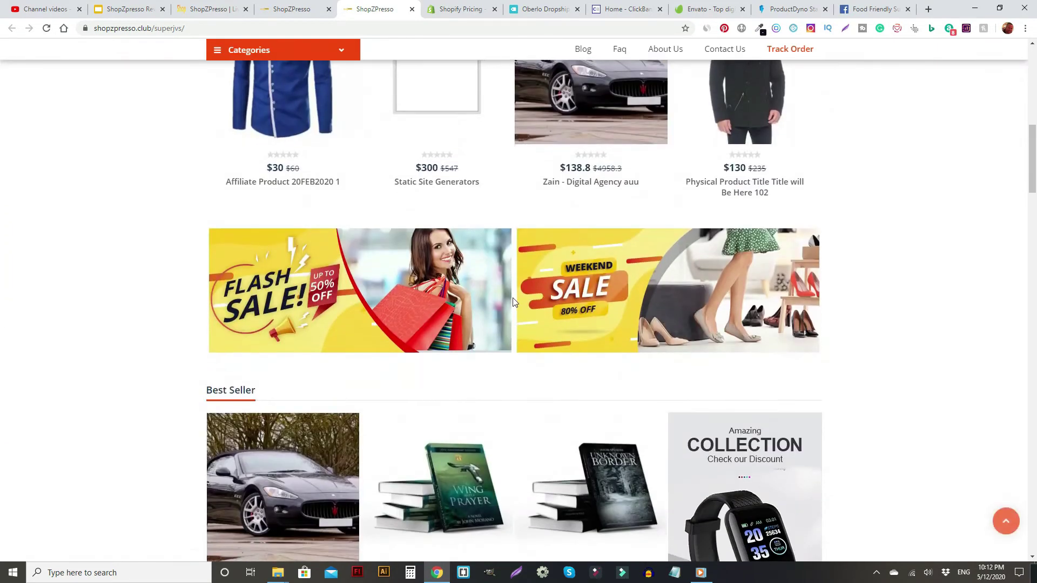
{"action": "scroll", "coordinate": [514, 302], "scroll_direction": "down", "scroll_amount": 1}
{"action": "scroll", "coordinate": [821, 486], "scroll_direction": "down", "scroll_amount": 1}
{"action": "scroll", "coordinate": [821, 486], "scroll_direction": "down", "scroll_amount": 2}
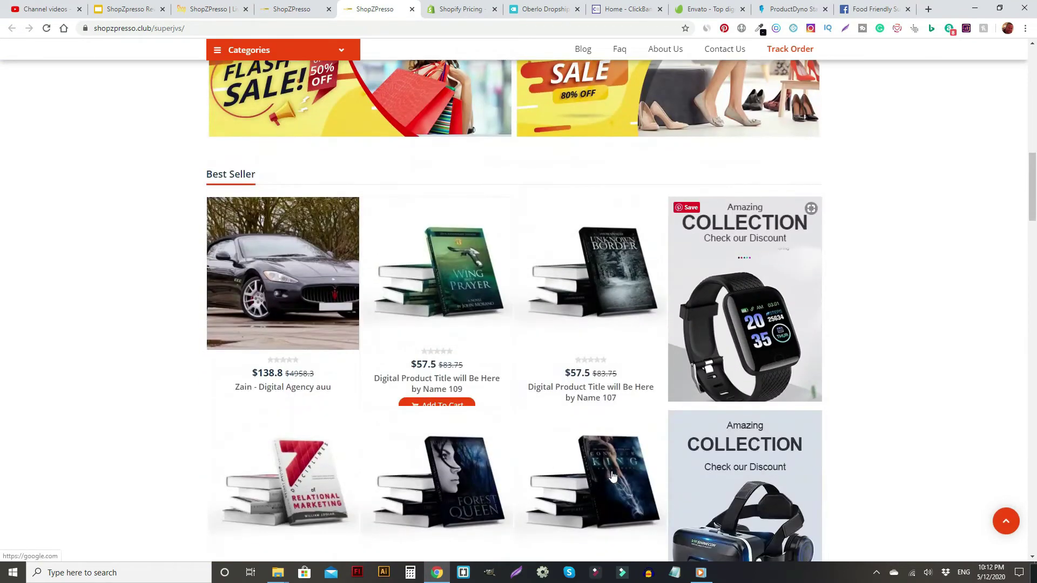
Step: Look over the storefront's Flash Deal, Top Rated and Big Save sections down to the footer
{"action": "scroll", "coordinate": [520, 460], "scroll_direction": "down", "scroll_amount": 3}
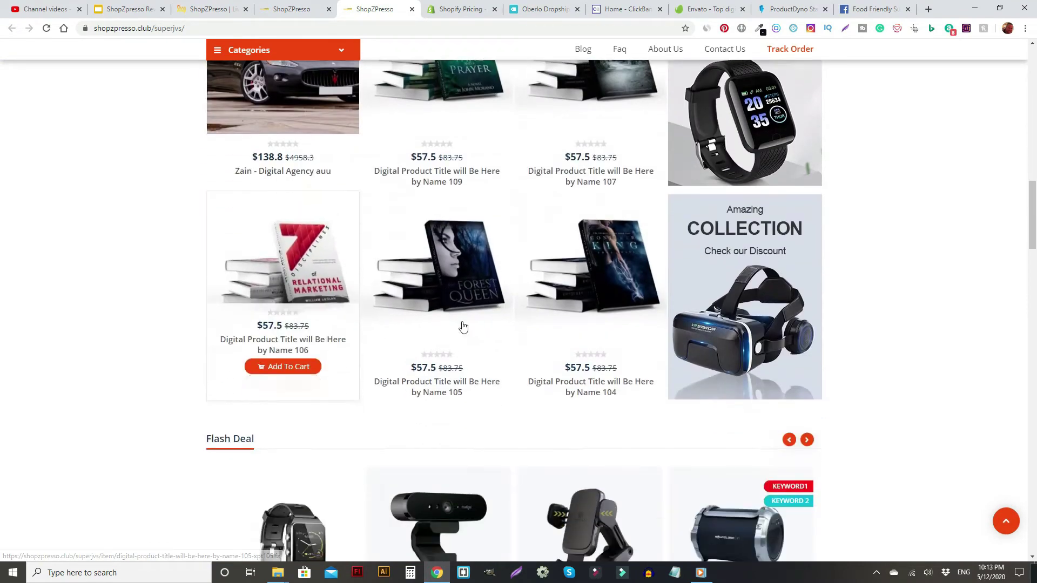
{"action": "scroll", "coordinate": [569, 423], "scroll_direction": "down", "scroll_amount": 2}
{"action": "scroll", "coordinate": [571, 420], "scroll_direction": "down", "scroll_amount": 6}
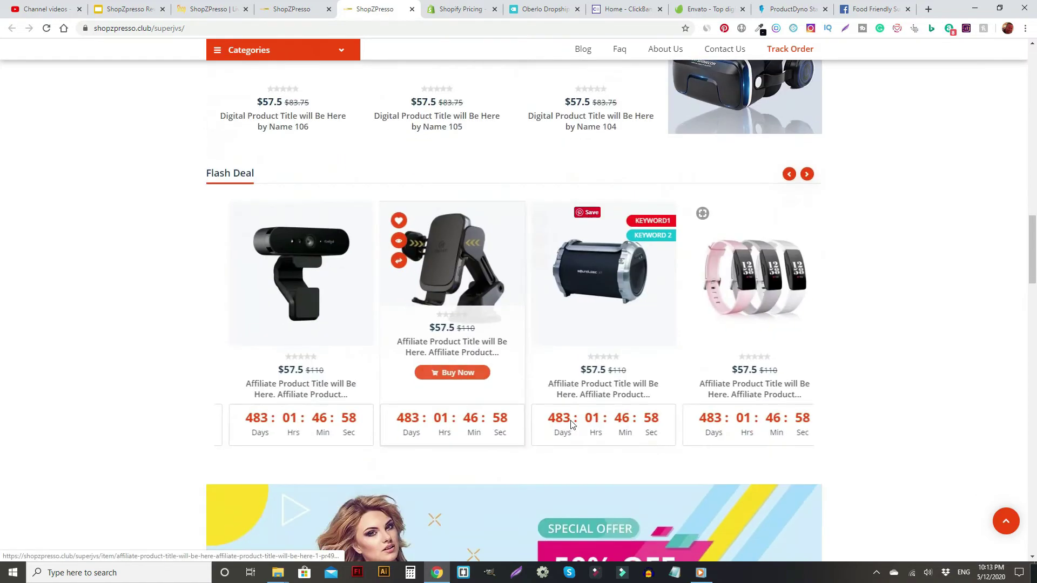
{"action": "scroll", "coordinate": [570, 420], "scroll_direction": "down", "scroll_amount": 7}
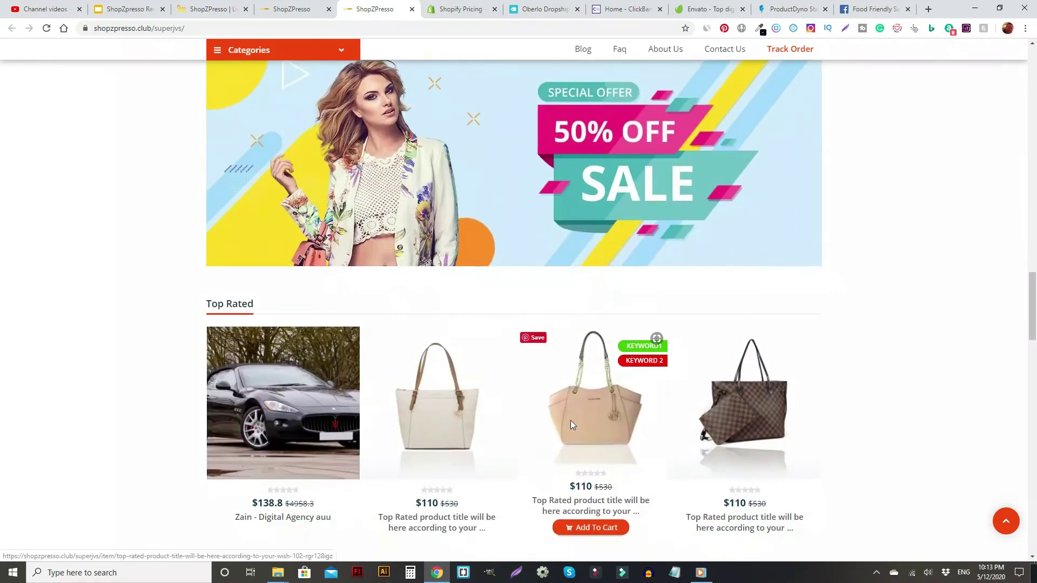
{"action": "scroll", "coordinate": [537, 426], "scroll_direction": "down", "scroll_amount": 13}
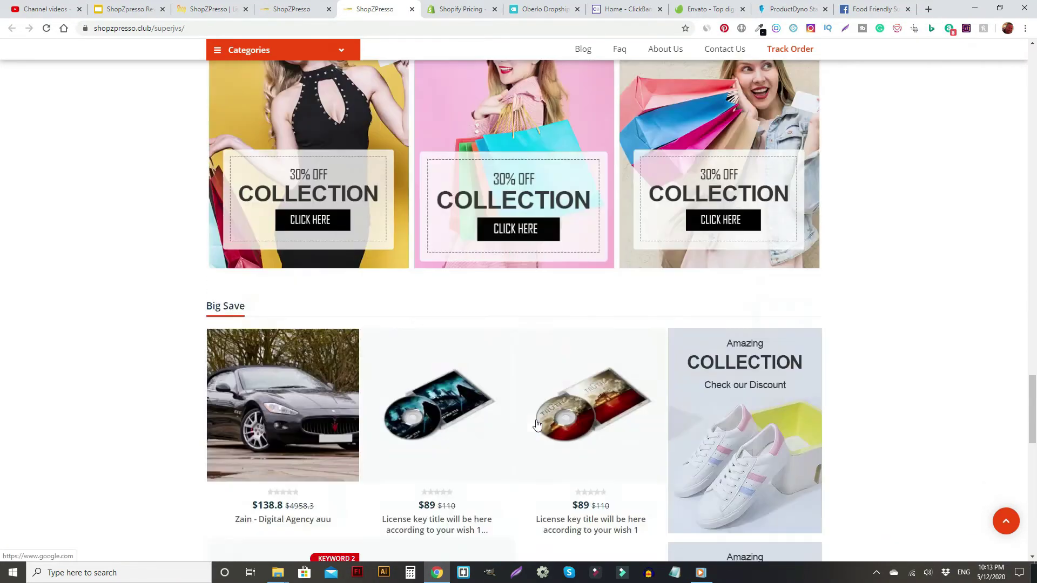
{"action": "scroll", "coordinate": [540, 432], "scroll_direction": "down", "scroll_amount": 2}
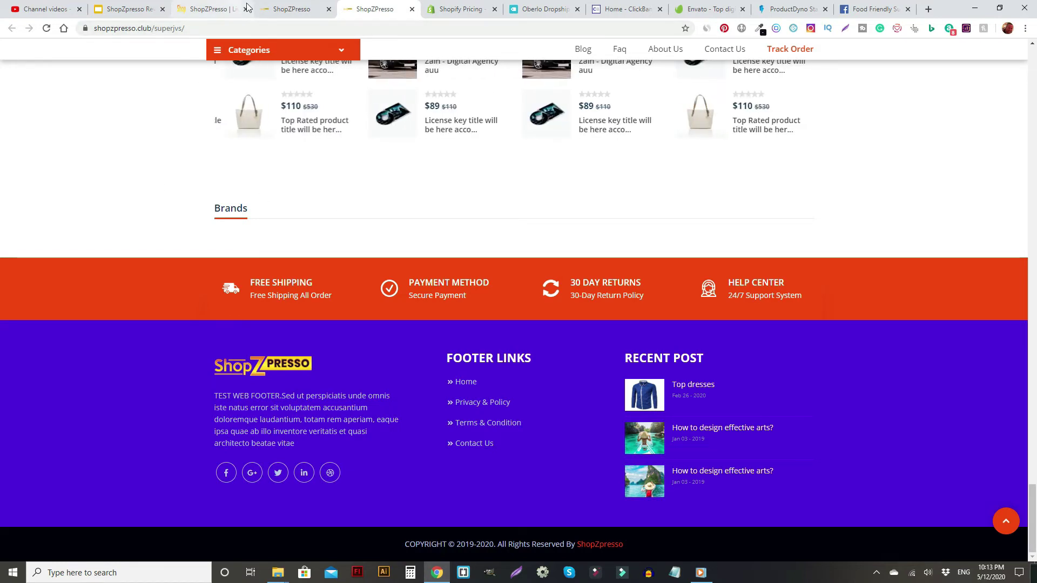
Step: Return to the ShopZPresso admin area and review its full list of sections down to System Activation
{"action": "left_click", "coordinate": [292, 9]}
{"action": "scroll", "coordinate": [81, 495], "scroll_direction": "down", "scroll_amount": 3}
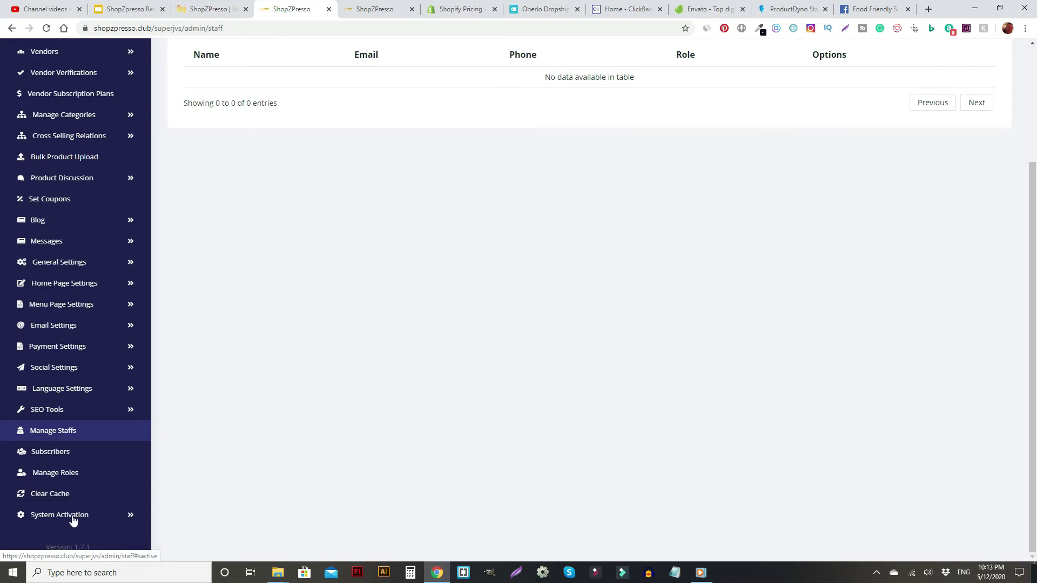
{"action": "scroll", "coordinate": [59, 430], "scroll_direction": "up", "scroll_amount": 3}
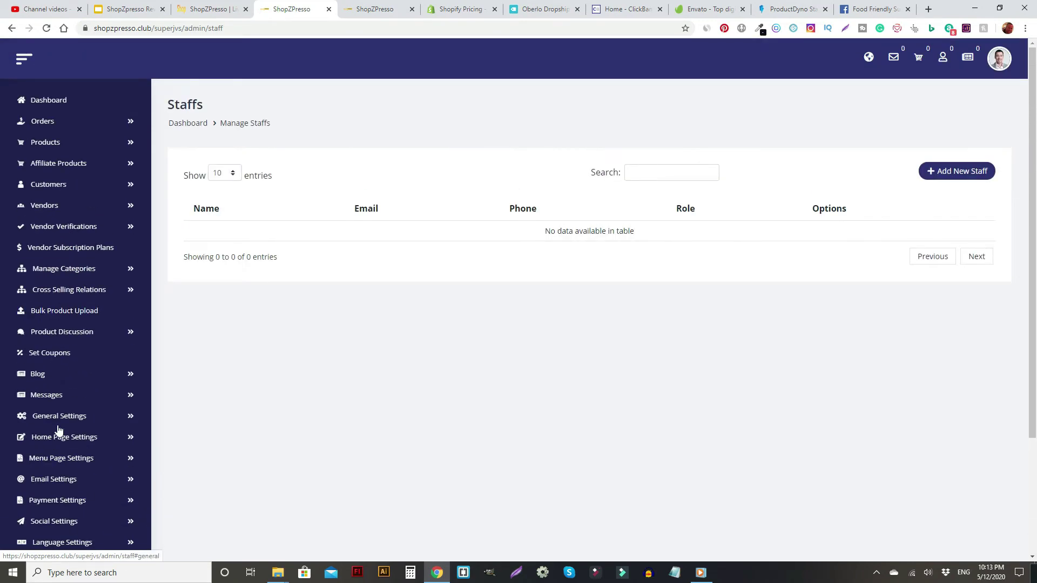
{"action": "scroll", "coordinate": [61, 386], "scroll_direction": "down", "scroll_amount": 3}
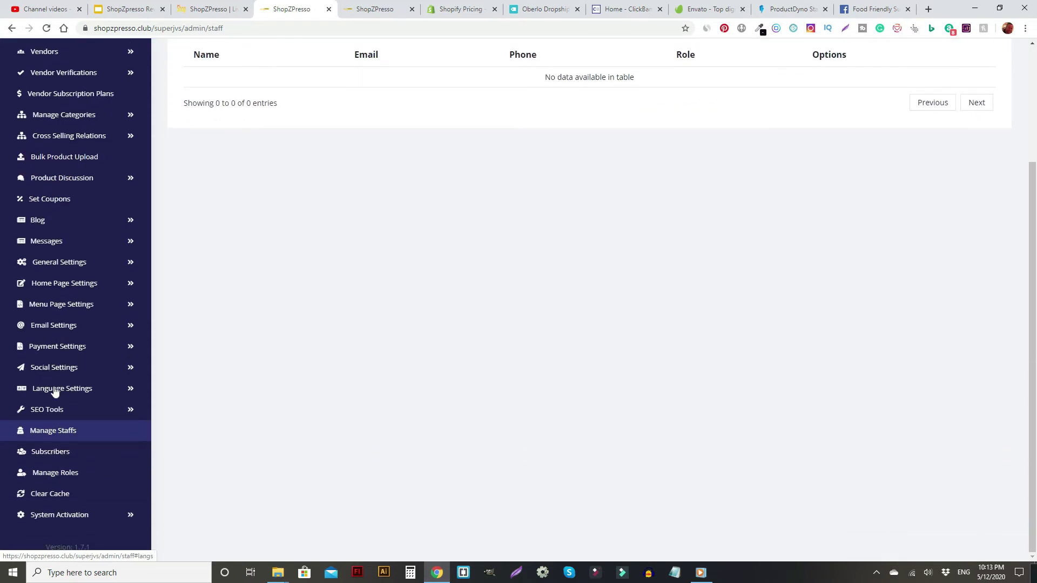
Step: Expand General Settings and look through its options from Logo to Website Maintenance
{"action": "scroll", "coordinate": [54, 335], "scroll_direction": "up", "scroll_amount": 1}
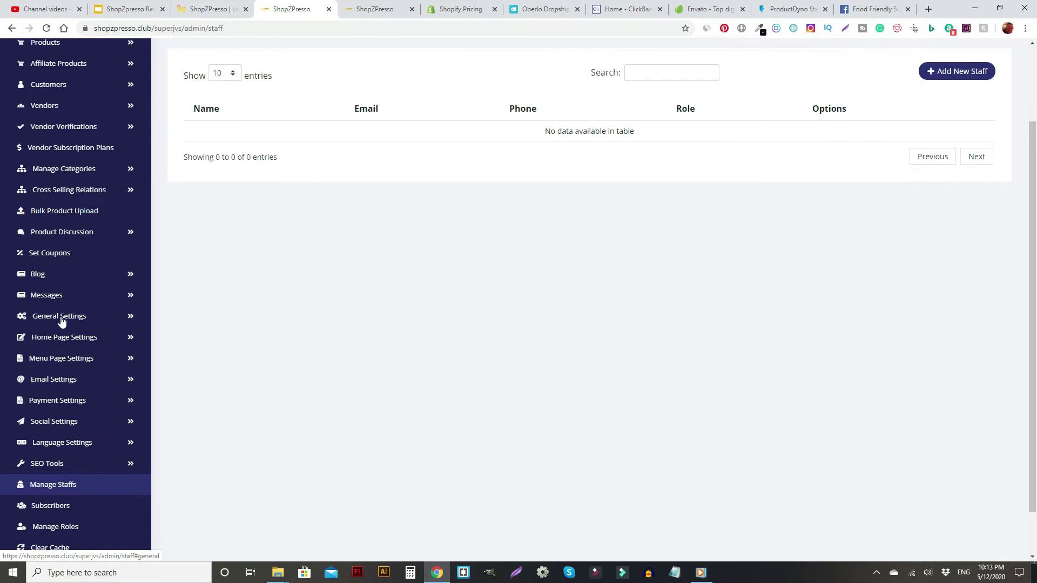
{"action": "left_click", "coordinate": [59, 321]}
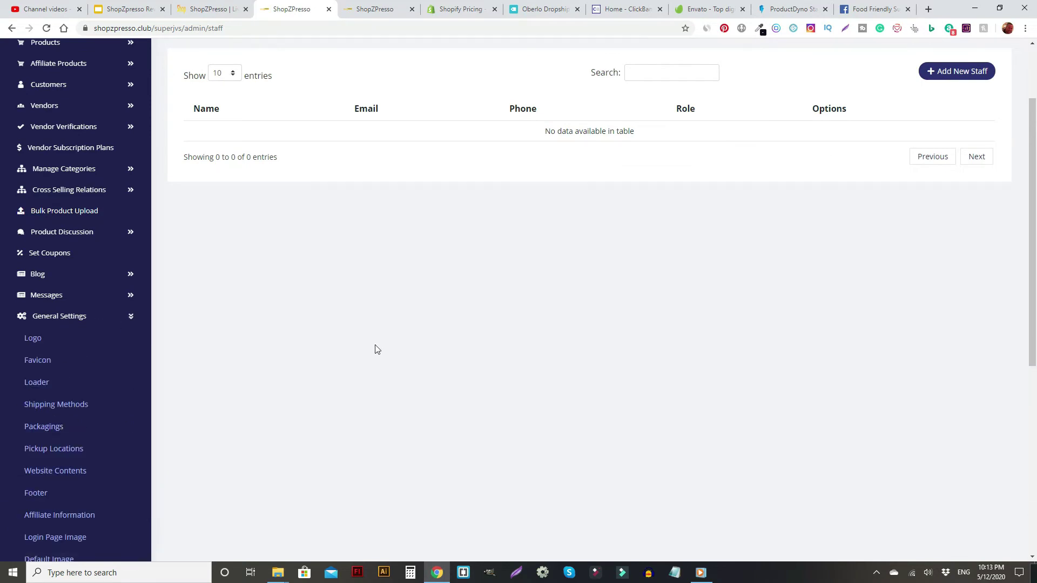
{"action": "scroll", "coordinate": [63, 463], "scroll_direction": "down", "scroll_amount": 3}
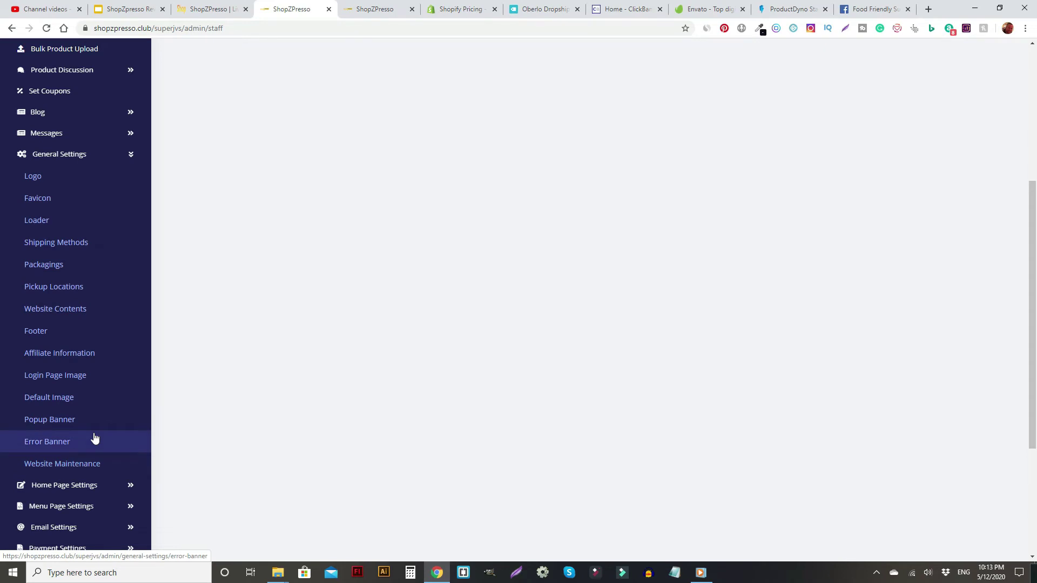
{"action": "scroll", "coordinate": [94, 437], "scroll_direction": "up", "scroll_amount": 2}
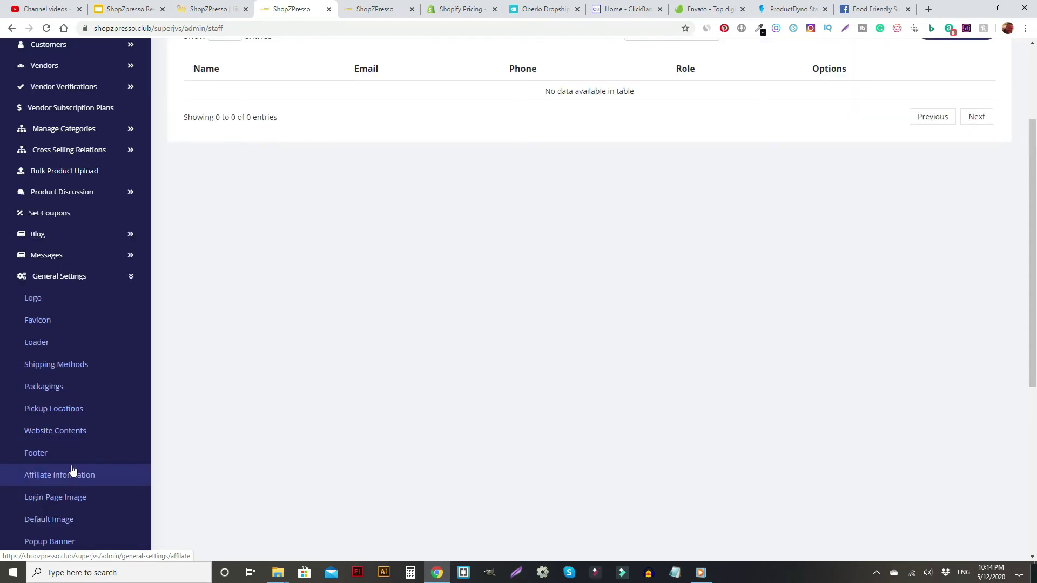
{"action": "scroll", "coordinate": [73, 469], "scroll_direction": "up", "scroll_amount": 3}
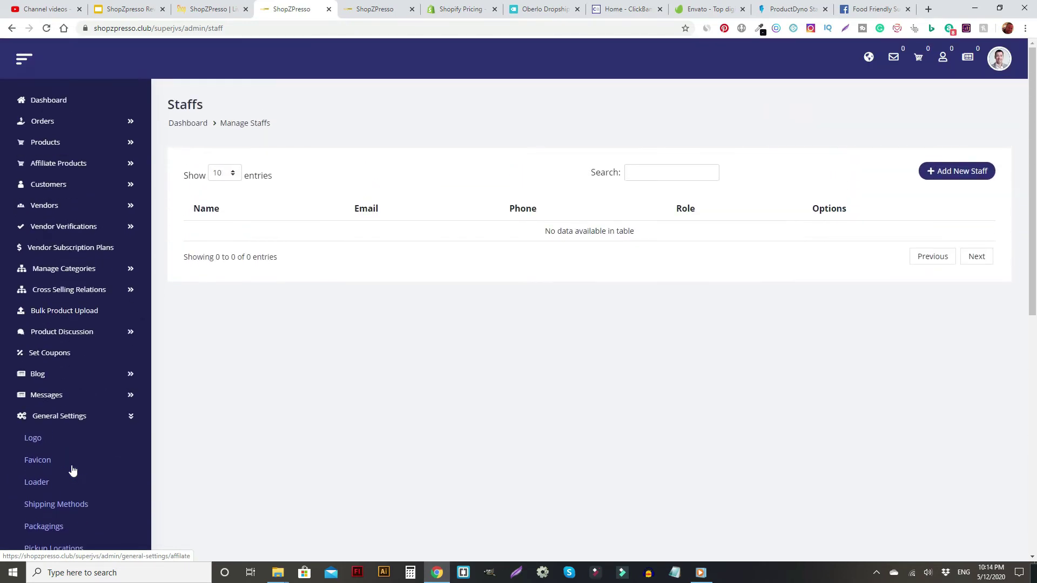
Step: Return to the ShopZPresso storefront and open the blue shirt's product page from the Featured section
{"action": "left_click", "coordinate": [367, 9]}
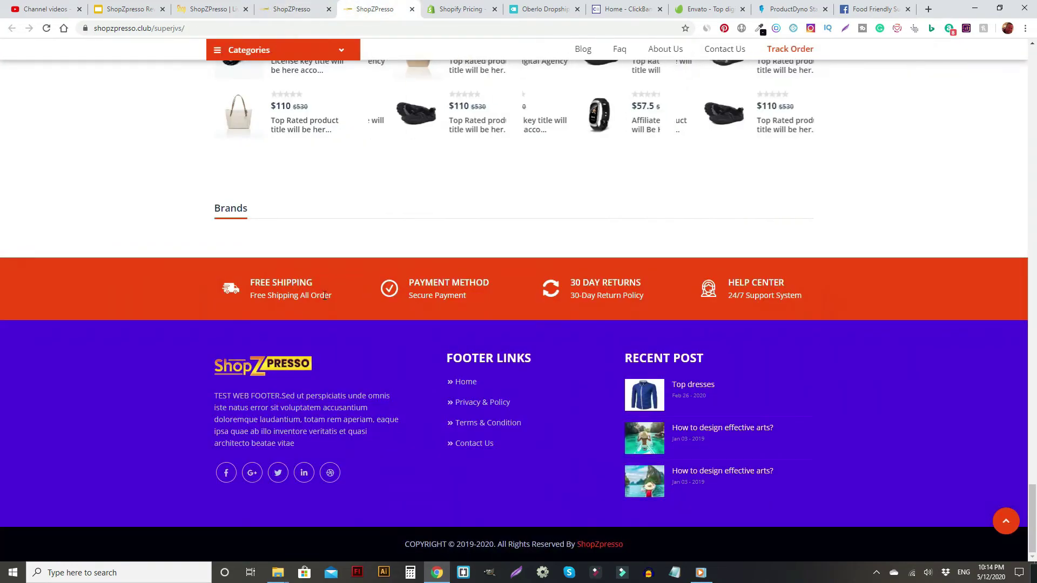
{"action": "scroll", "coordinate": [378, 314], "scroll_direction": "up", "scroll_amount": 8}
{"action": "scroll", "coordinate": [378, 313], "scroll_direction": "up", "scroll_amount": 10}
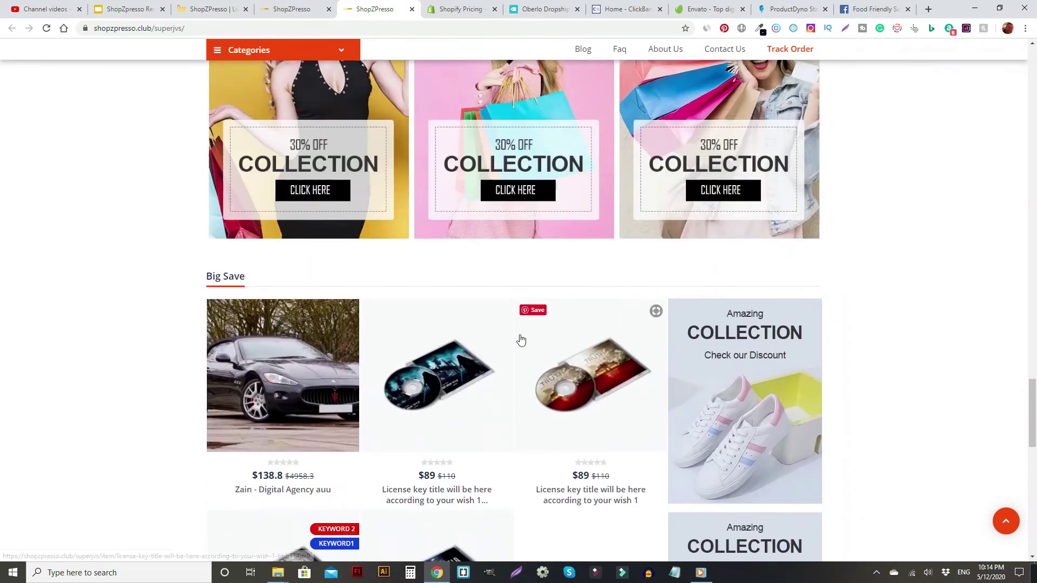
{"action": "scroll", "coordinate": [522, 337], "scroll_direction": "up", "scroll_amount": 10}
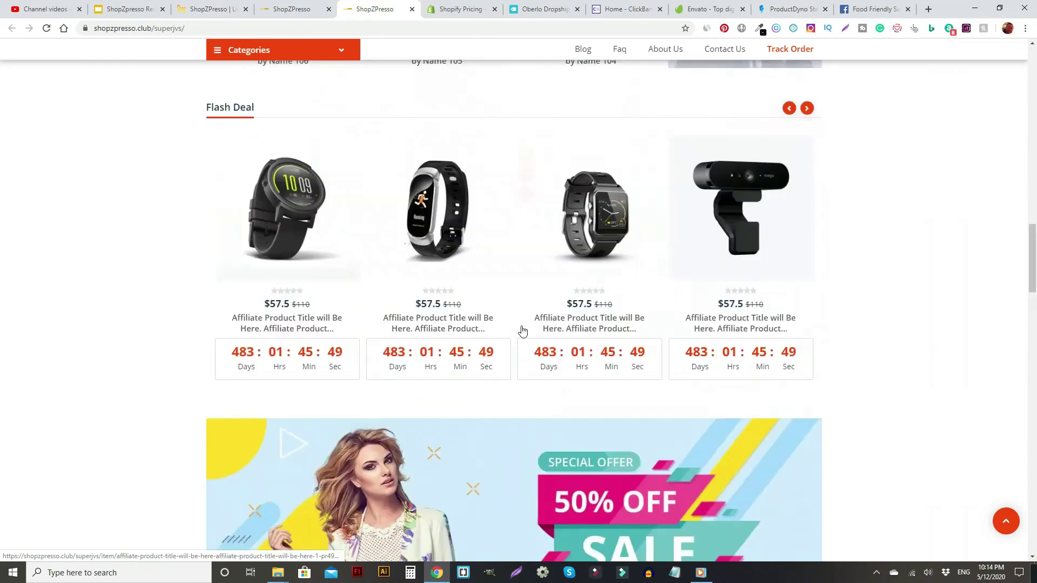
{"action": "scroll", "coordinate": [486, 324], "scroll_direction": "up", "scroll_amount": 10}
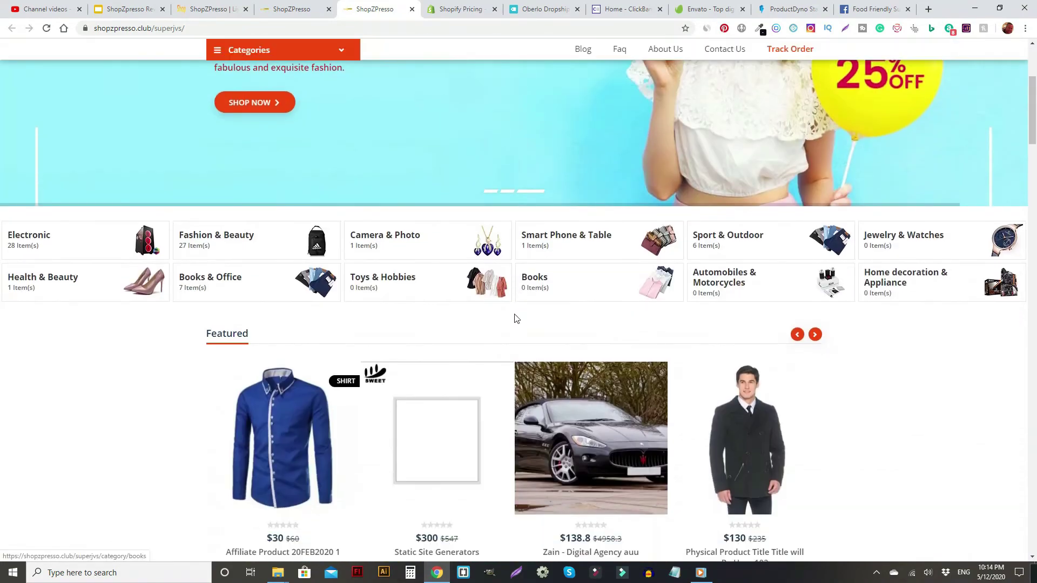
{"action": "scroll", "coordinate": [291, 421], "scroll_direction": "down", "scroll_amount": 3}
{"action": "left_click", "coordinate": [303, 273]}
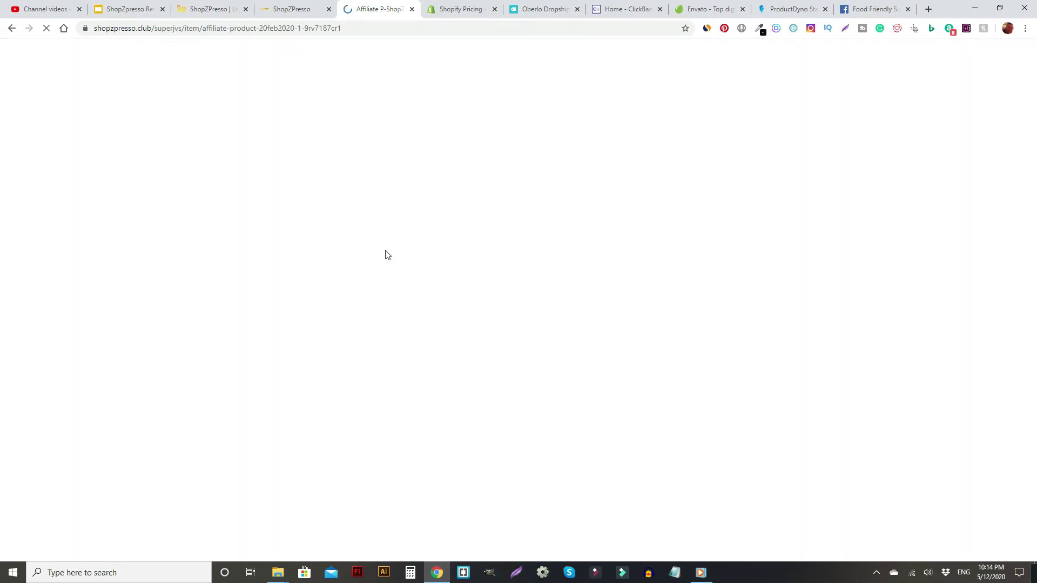
Step: Look over the shirt's product page from price and seller details to description, related products and footer
{"action": "scroll", "coordinate": [161, 337], "scroll_direction": "down", "scroll_amount": 2}
{"action": "scroll", "coordinate": [161, 337], "scroll_direction": "up", "scroll_amount": 2}
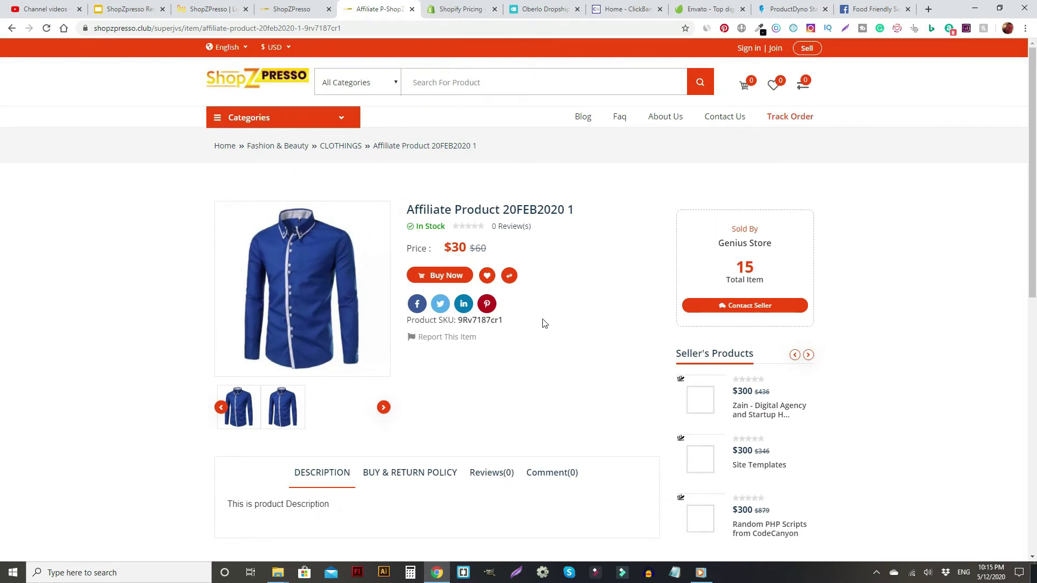
{"action": "scroll", "coordinate": [540, 323], "scroll_direction": "down", "scroll_amount": 2}
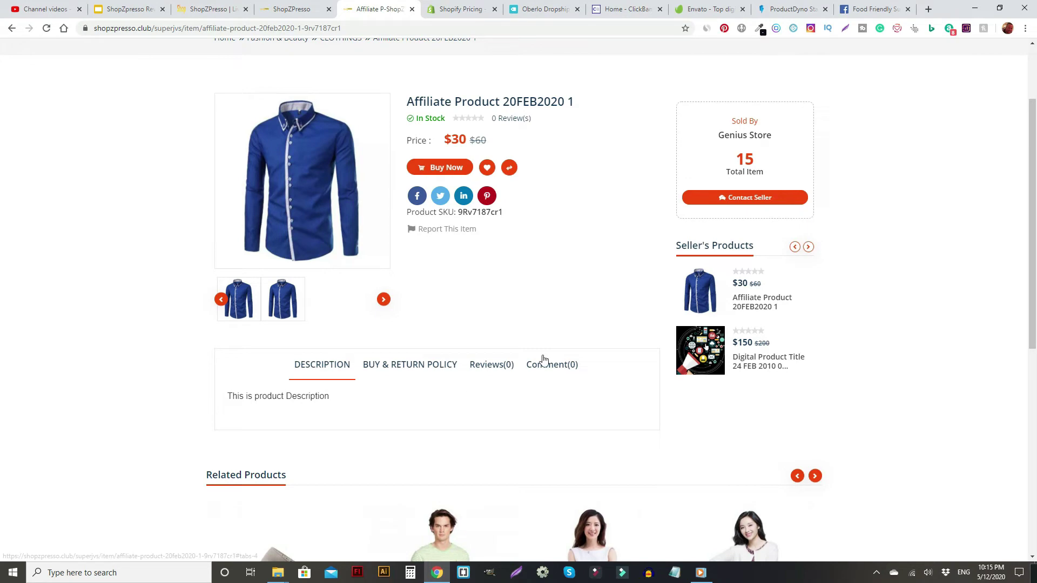
{"action": "scroll", "coordinate": [676, 373], "scroll_direction": "down", "scroll_amount": 4}
{"action": "scroll", "coordinate": [677, 374], "scroll_direction": "down", "scroll_amount": 4}
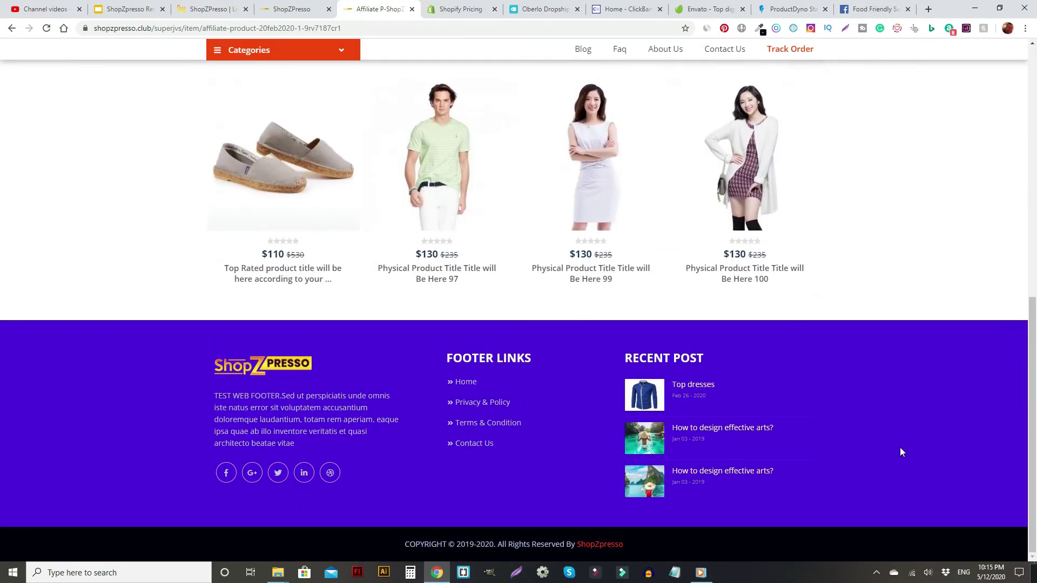
{"action": "scroll", "coordinate": [900, 452], "scroll_direction": "up", "scroll_amount": 10}
Step: Revisit the admin Staffs page, return to the shirt's product page and inspect its main image magnified
{"action": "left_click", "coordinate": [304, 9]}
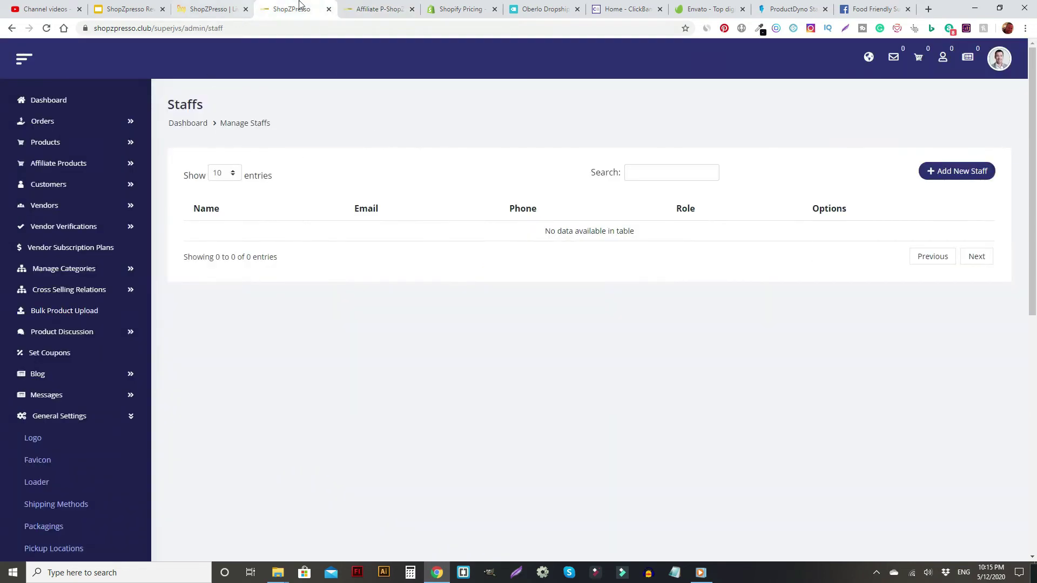
{"action": "left_click", "coordinate": [378, 9]}
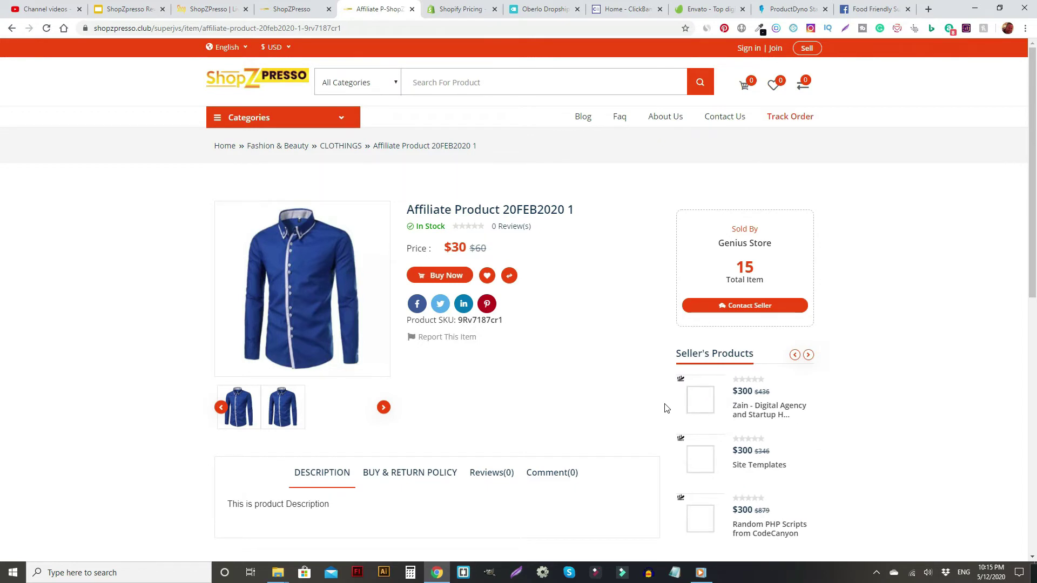
{"action": "mouse_move", "coordinate": [344, 286]}
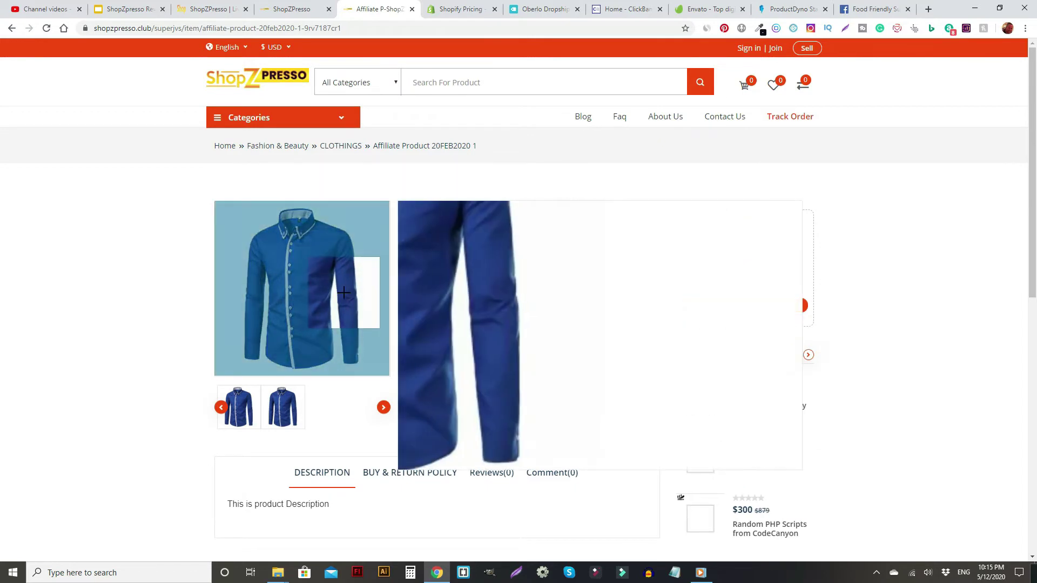